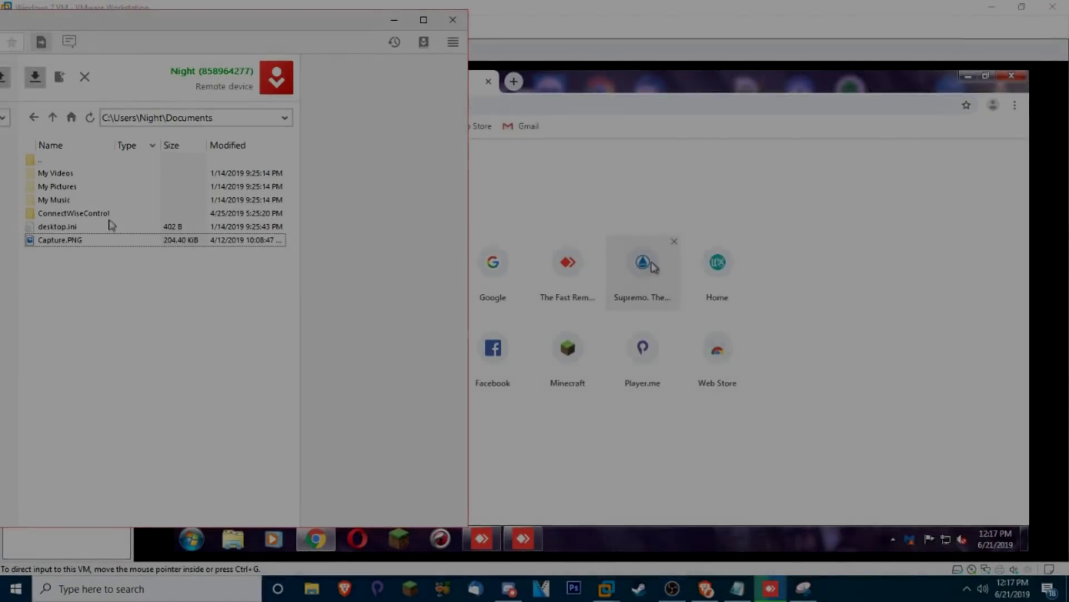
Step: Download Capture.PNG, delete everything in the remote Documents folder, then go up to the Night folder
{"action": "right_click", "coordinate": [108, 241]}
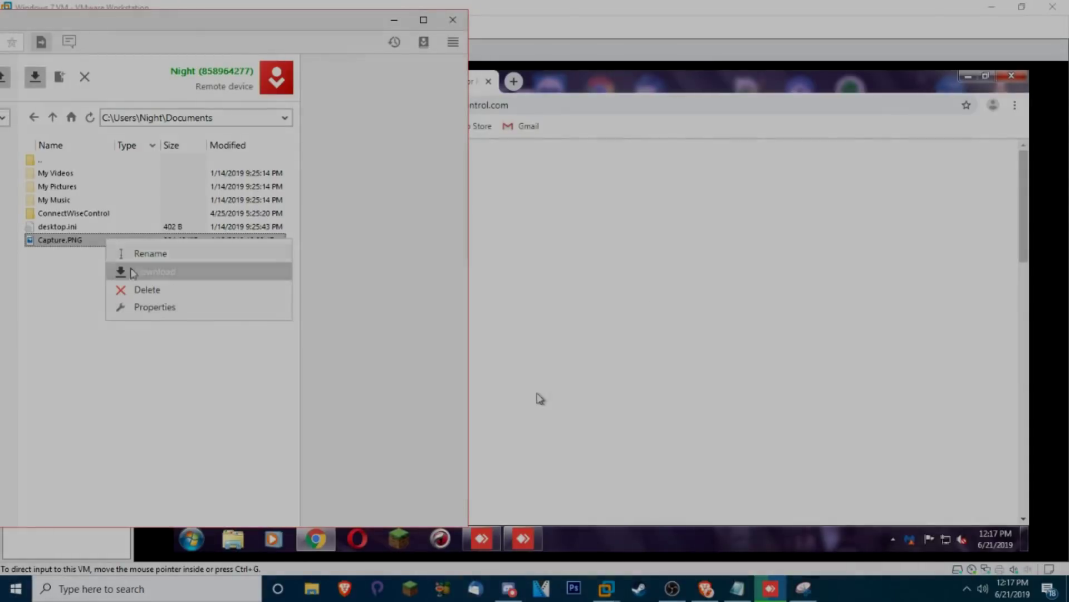
{"action": "left_click", "coordinate": [135, 273]}
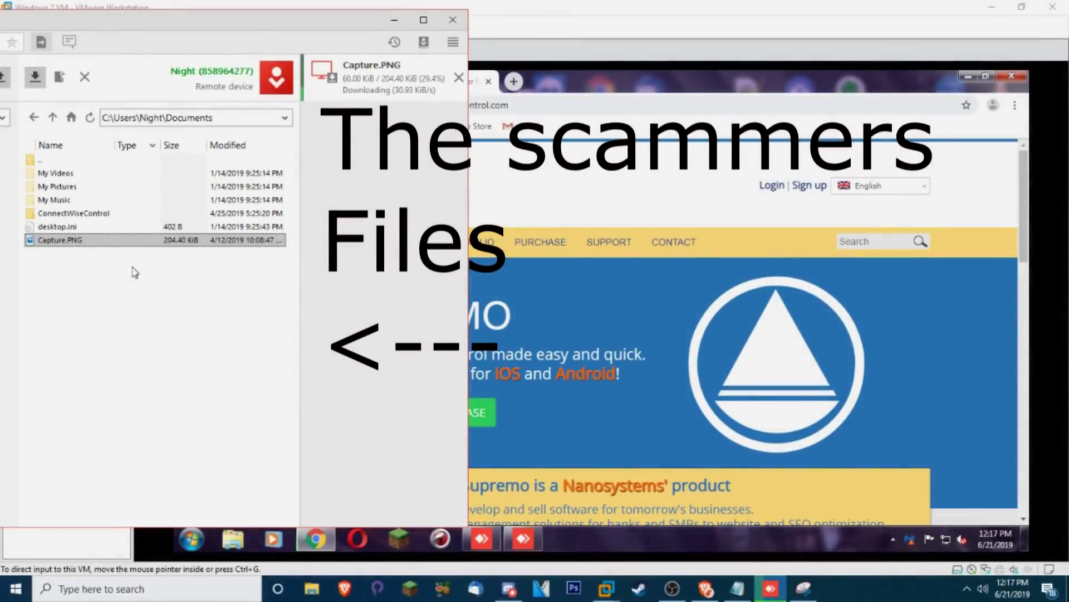
{"action": "left_click", "coordinate": [143, 189]}
{"action": "key", "text": "ctrl+a"}
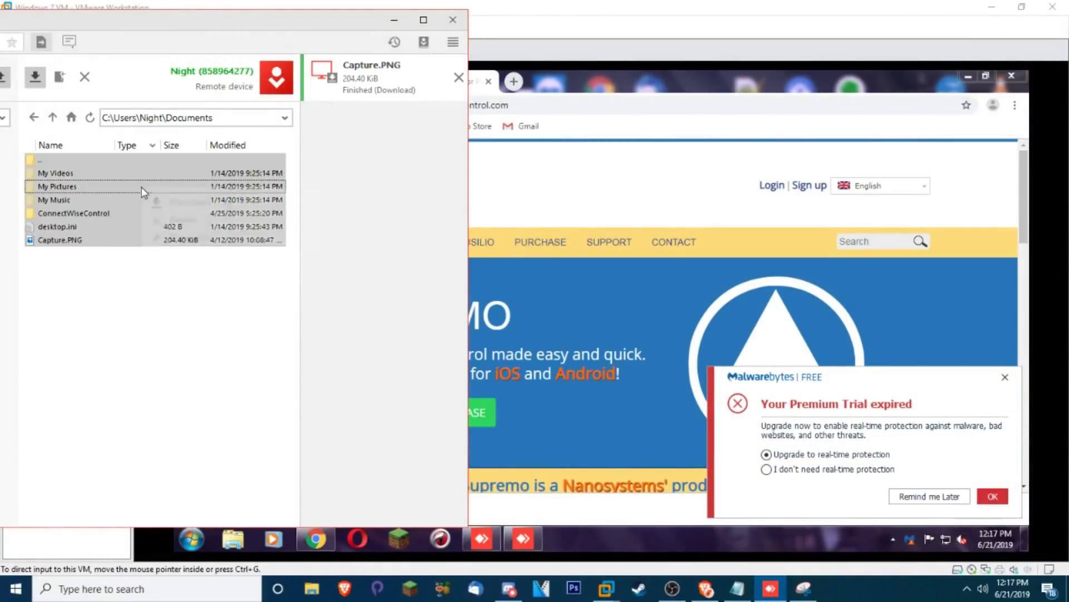
{"action": "right_click", "coordinate": [143, 192]}
{"action": "left_click", "coordinate": [169, 220]}
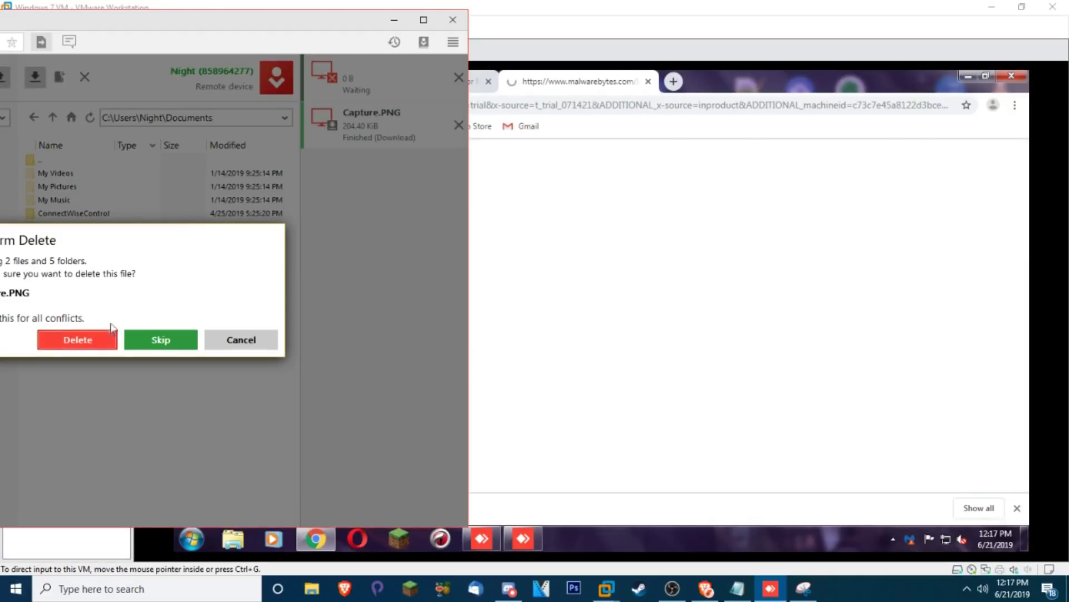
{"action": "left_click", "coordinate": [70, 340]}
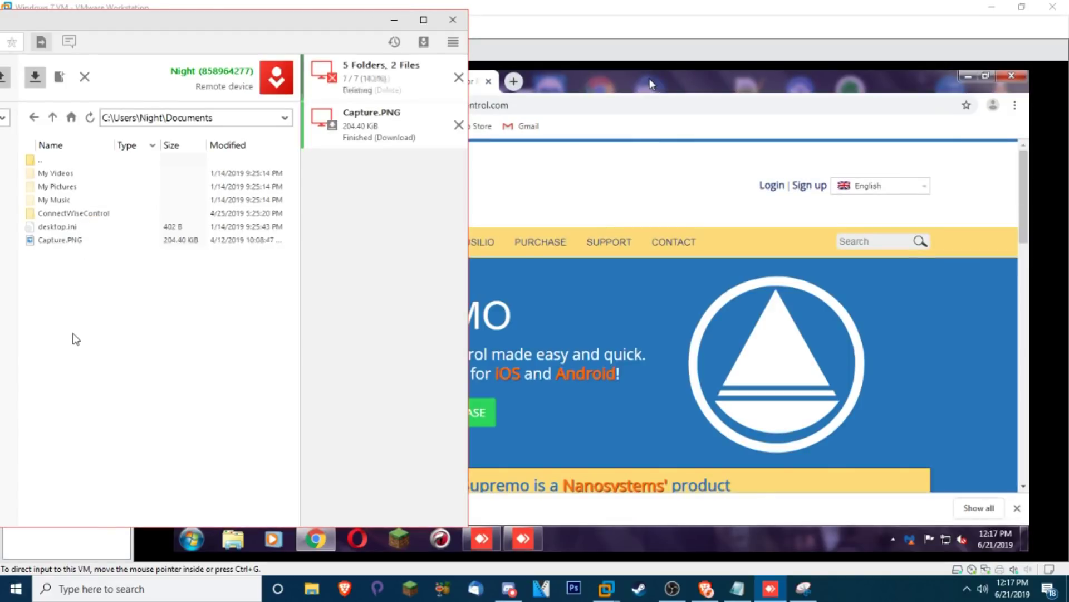
{"action": "double_click", "coordinate": [75, 161]}
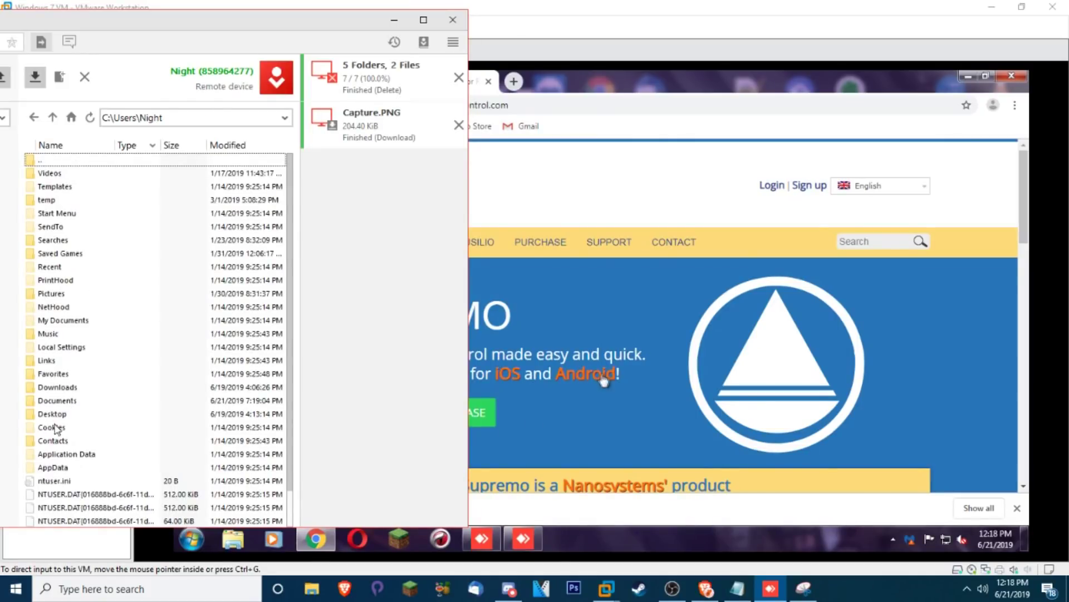
Step: Open the remote Desktop and download seven files, including sam.txt, REFUND FORM.txt and 9989.txt
{"action": "double_click", "coordinate": [70, 413]}
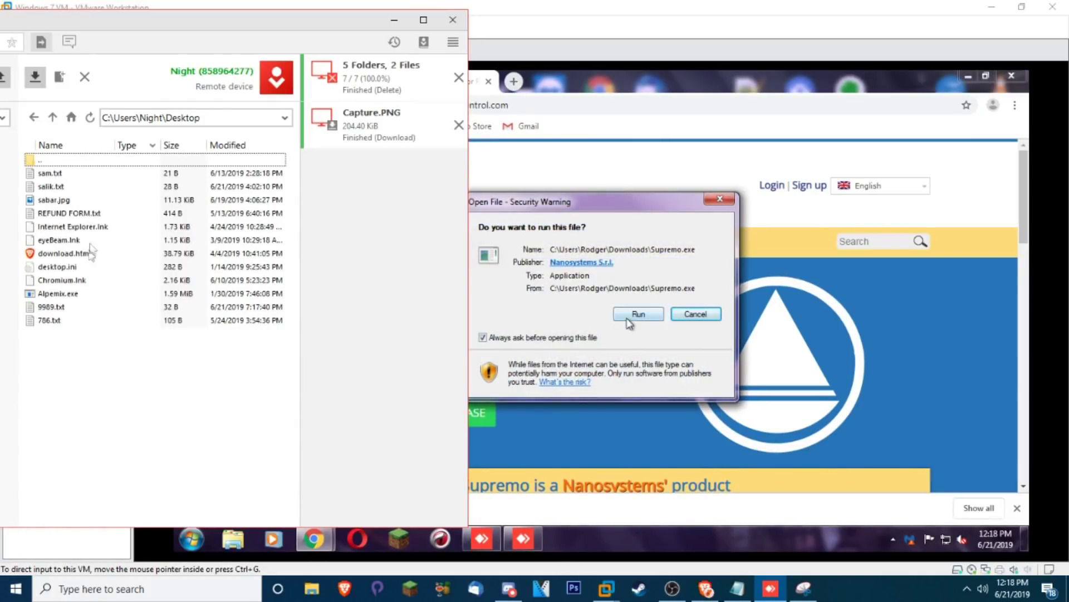
{"action": "left_click", "coordinate": [75, 173]}
{"action": "left_click", "coordinate": [60, 213], "text": "shift"}
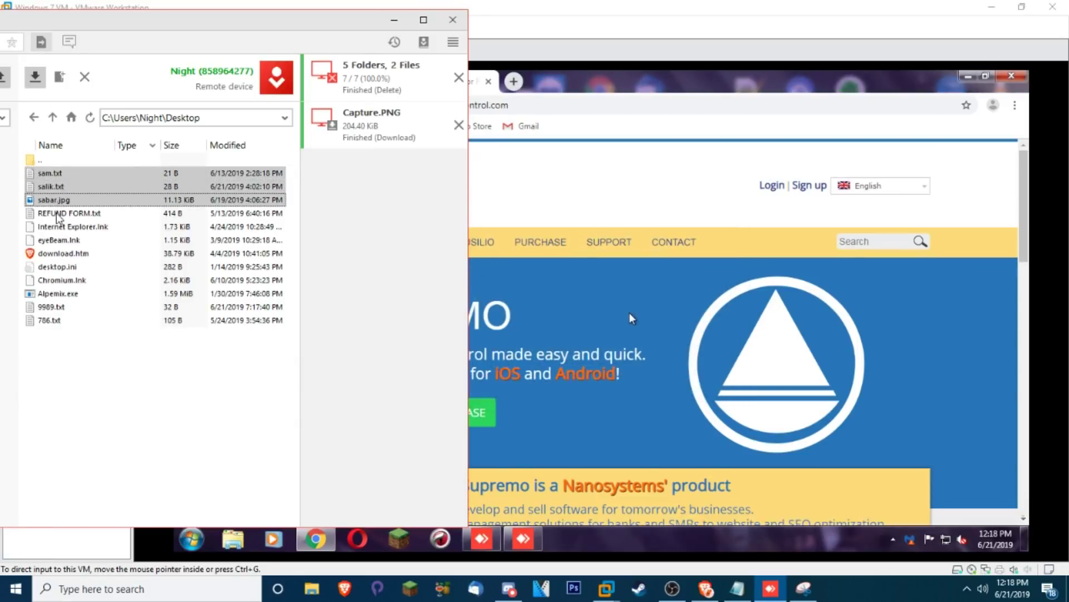
{"action": "left_click", "coordinate": [56, 254], "text": "ctrl"}
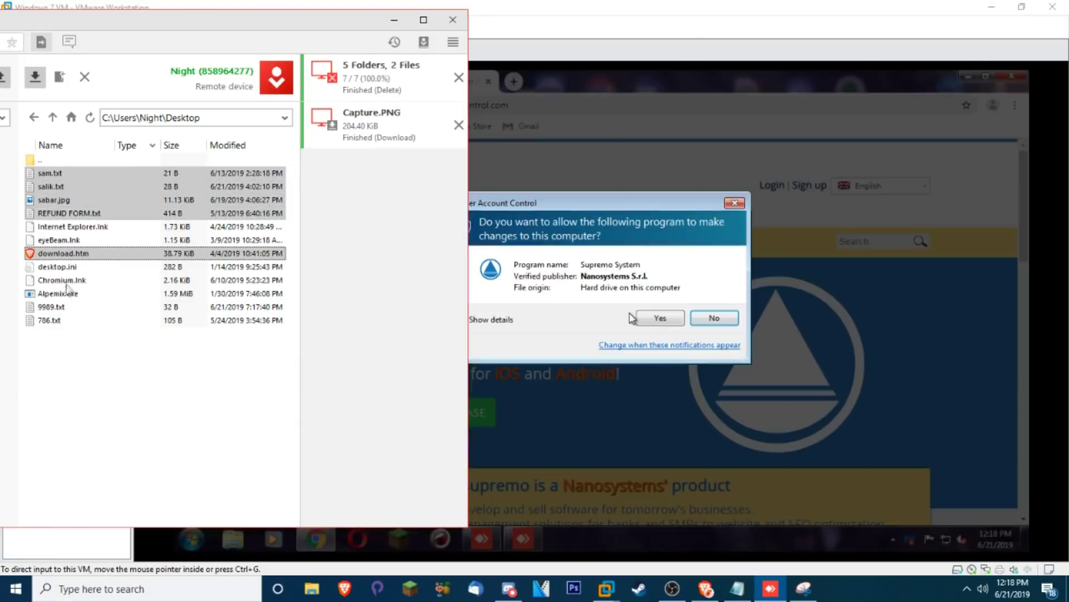
{"action": "left_click", "coordinate": [59, 306], "text": "ctrl"}
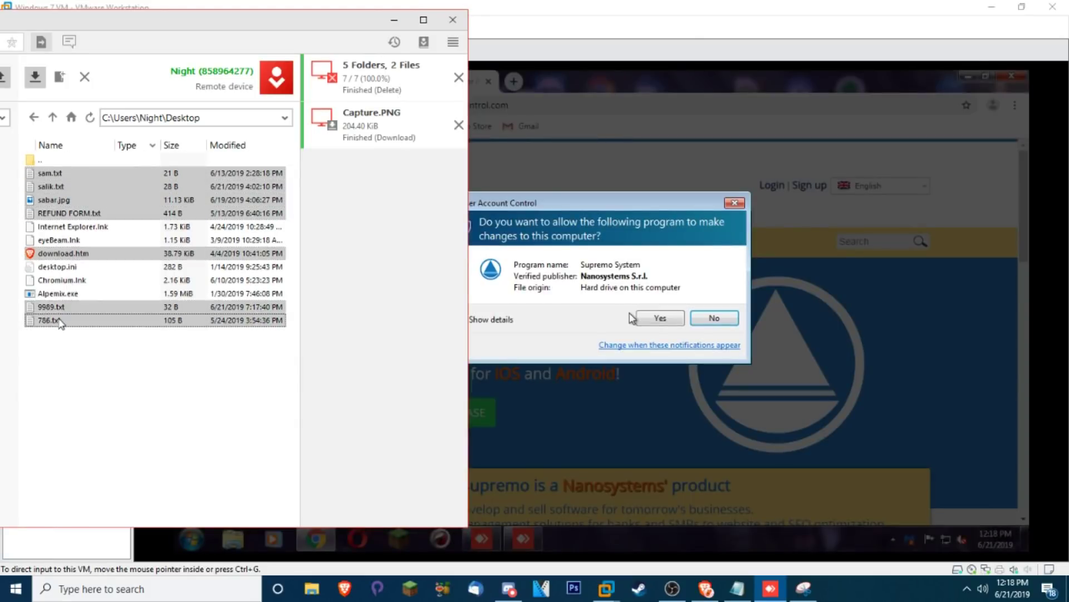
{"action": "right_click", "coordinate": [92, 212]}
{"action": "left_click", "coordinate": [108, 222]}
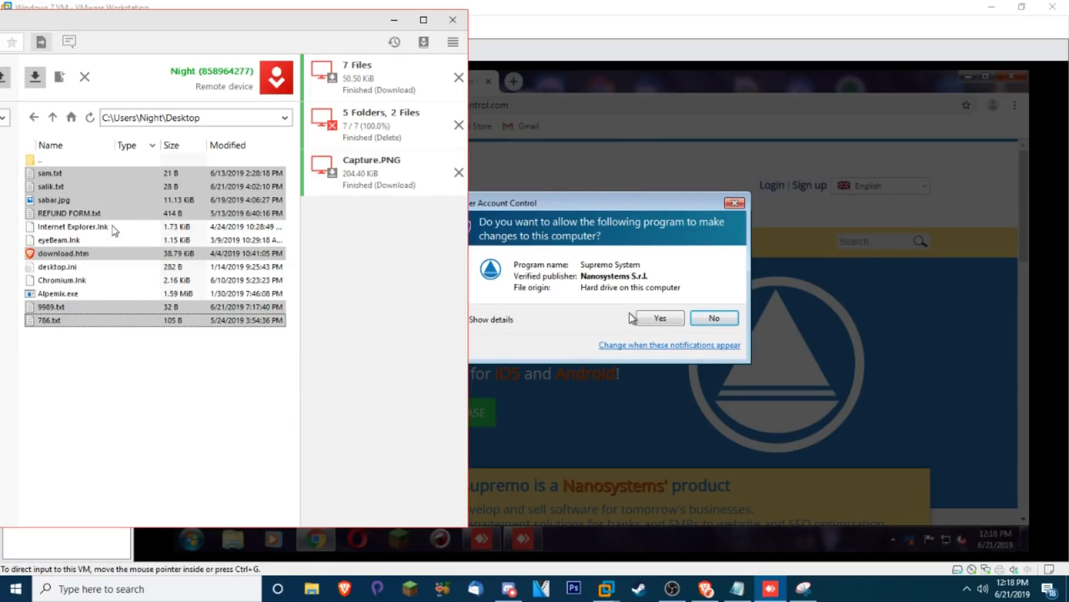
Step: Delete all twelve files on the remote Desktop
{"action": "key", "text": "ctrl+a"}
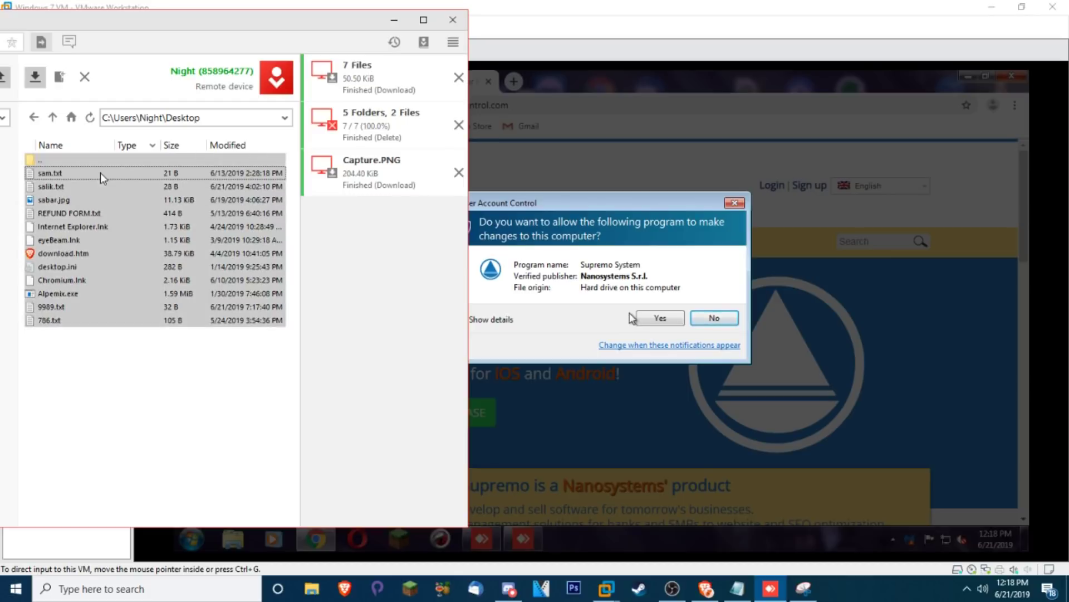
{"action": "right_click", "coordinate": [102, 177]}
{"action": "left_click", "coordinate": [136, 206]}
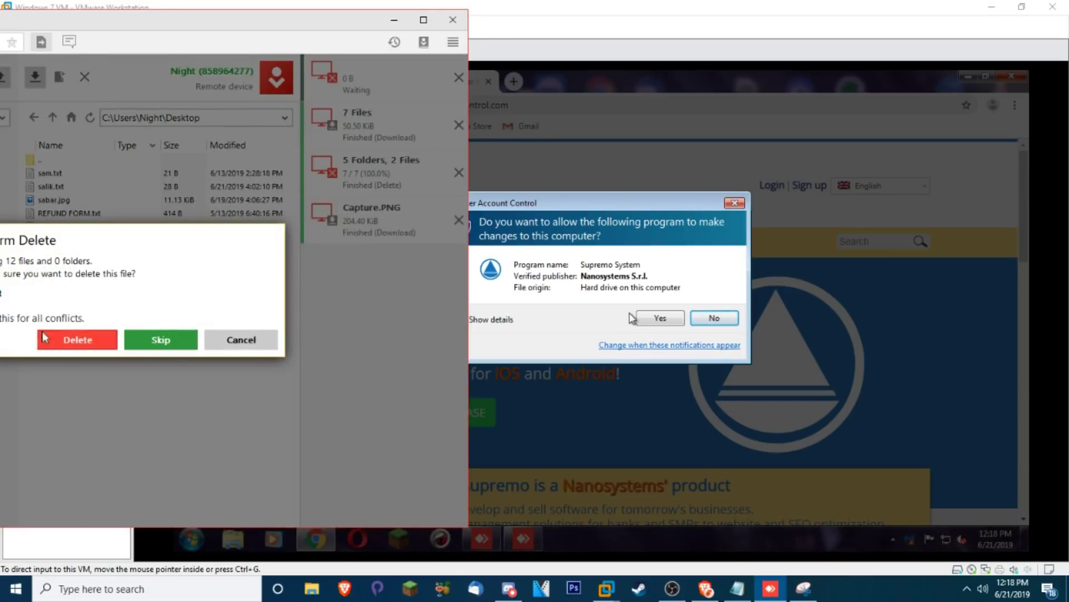
{"action": "left_click", "coordinate": [61, 339]}
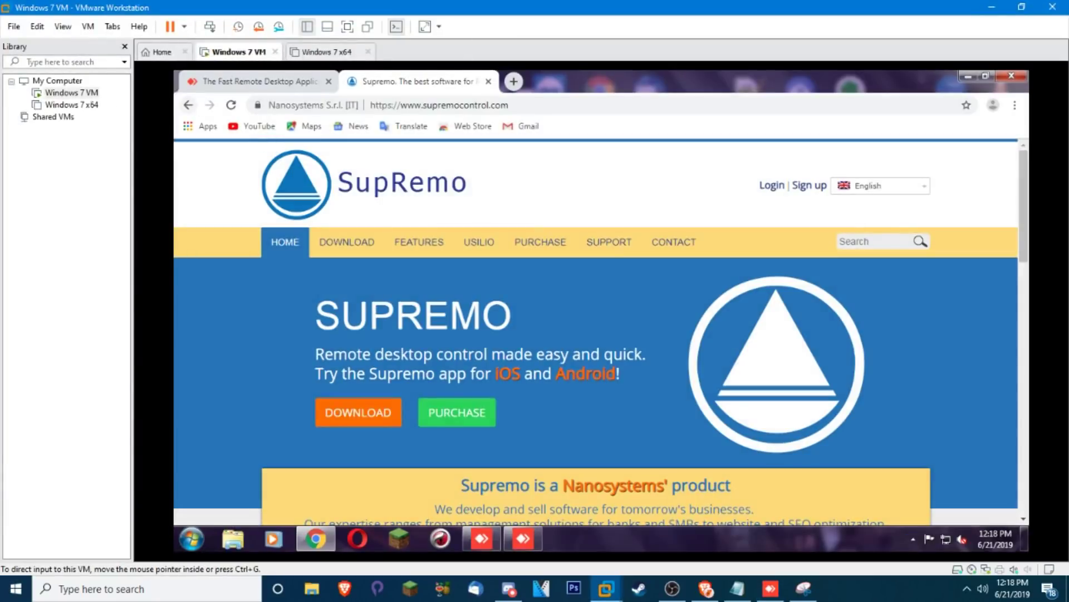
Step: Delete all contents of the remote Night user folder and let the deletion run
{"action": "double_click", "coordinate": [70, 161]}
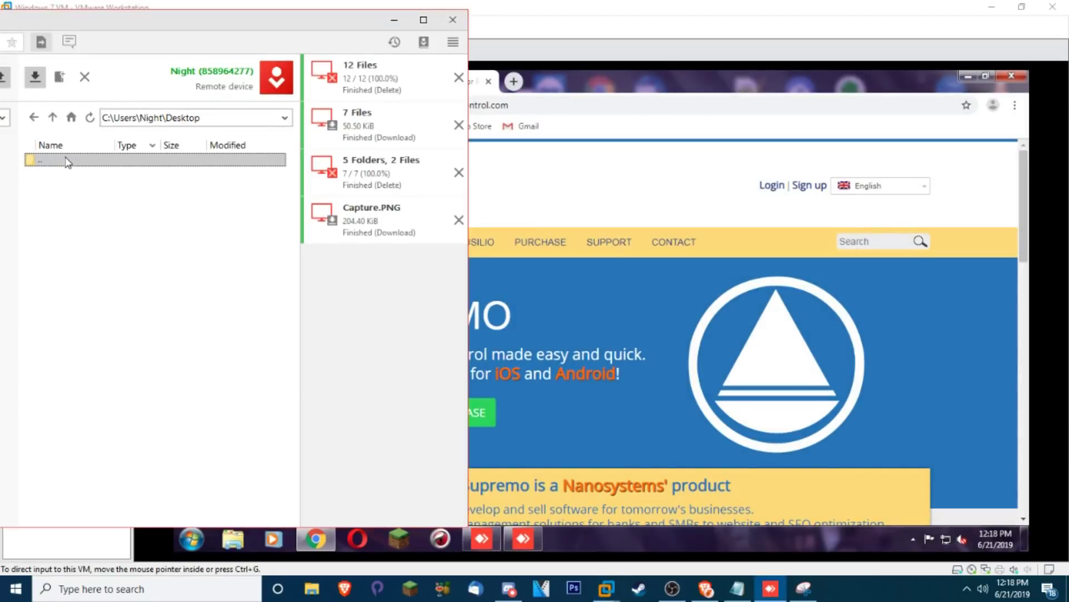
{"action": "left_click", "coordinate": [104, 337]}
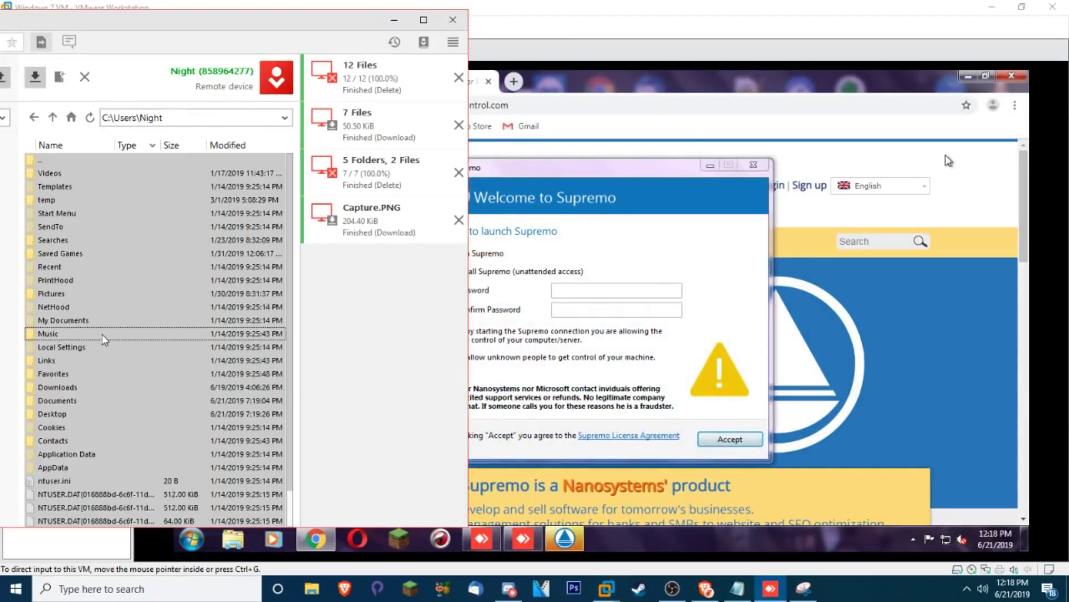
{"action": "right_click", "coordinate": [105, 337]}
{"action": "left_click", "coordinate": [136, 365]}
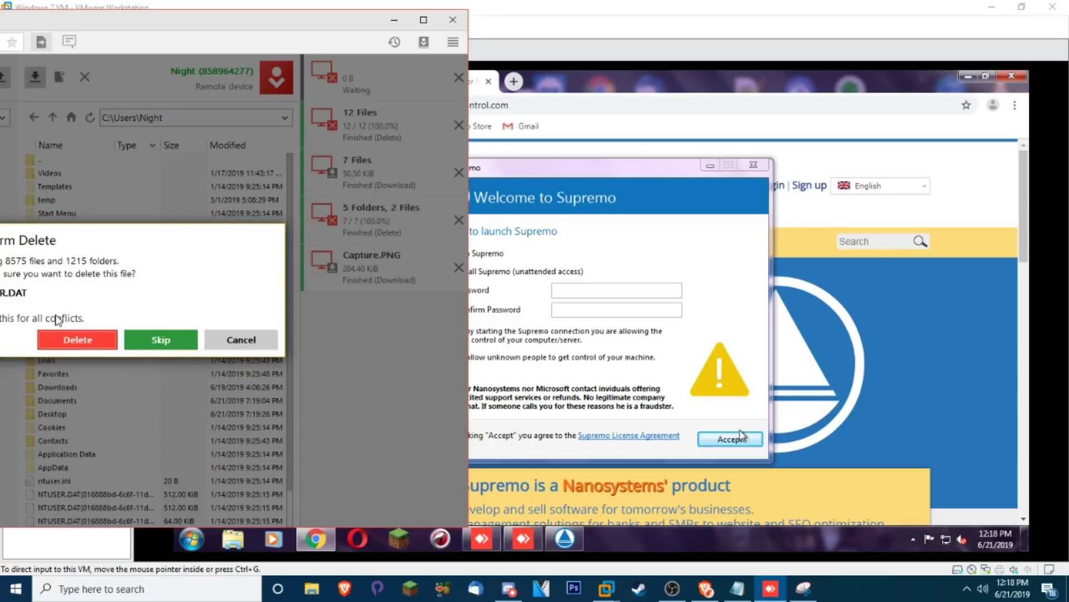
{"action": "left_click", "coordinate": [67, 339]}
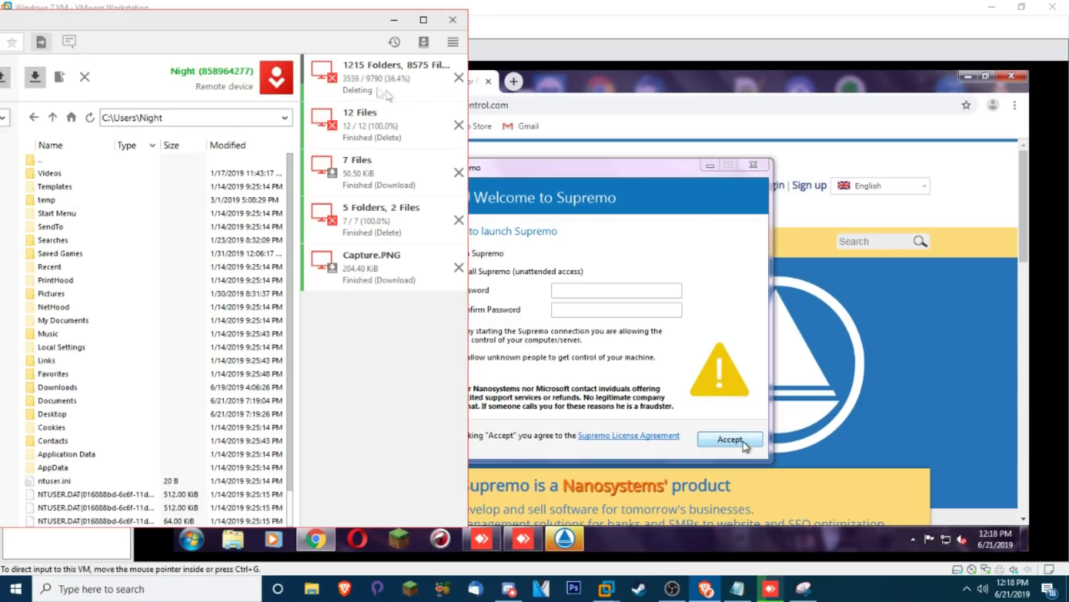
{"action": "left_click_drag", "start_coordinate": [211, 27], "coordinate": [230, 22]}
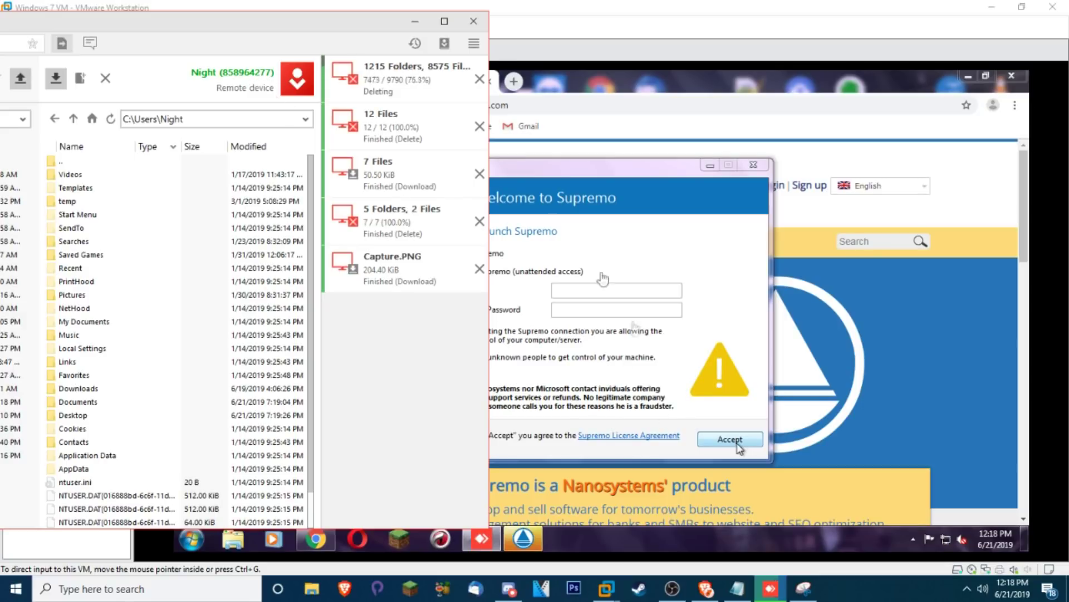
{"action": "left_click_drag", "start_coordinate": [290, 27], "coordinate": [302, 26]}
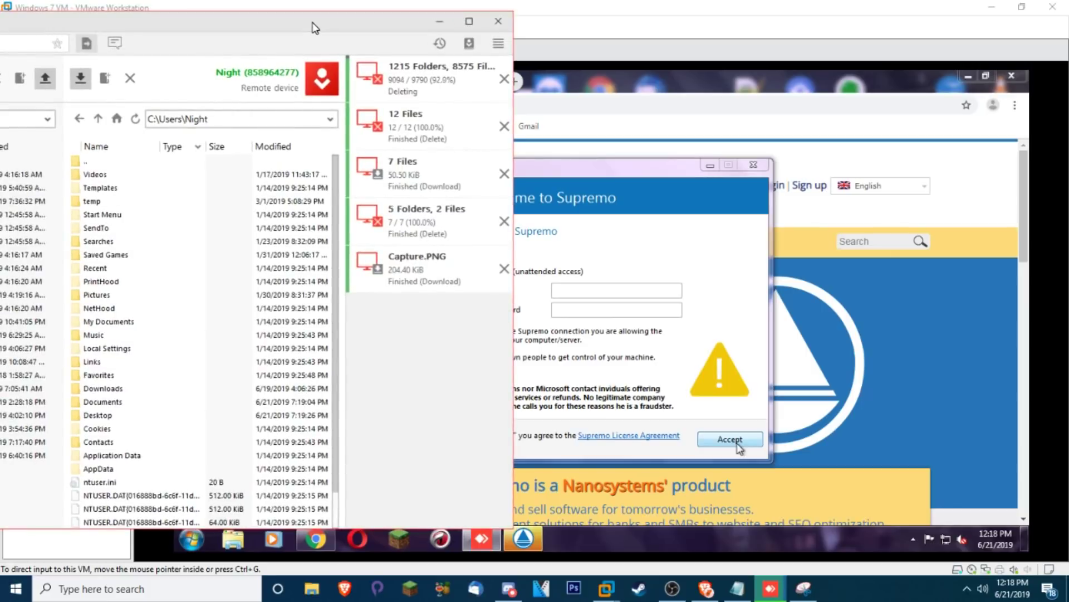
Step: Accept the Supremo welcome terms in the VM, then go up to the Users folder
{"action": "left_click", "coordinate": [779, 470]}
{"action": "left_click", "coordinate": [729, 439]}
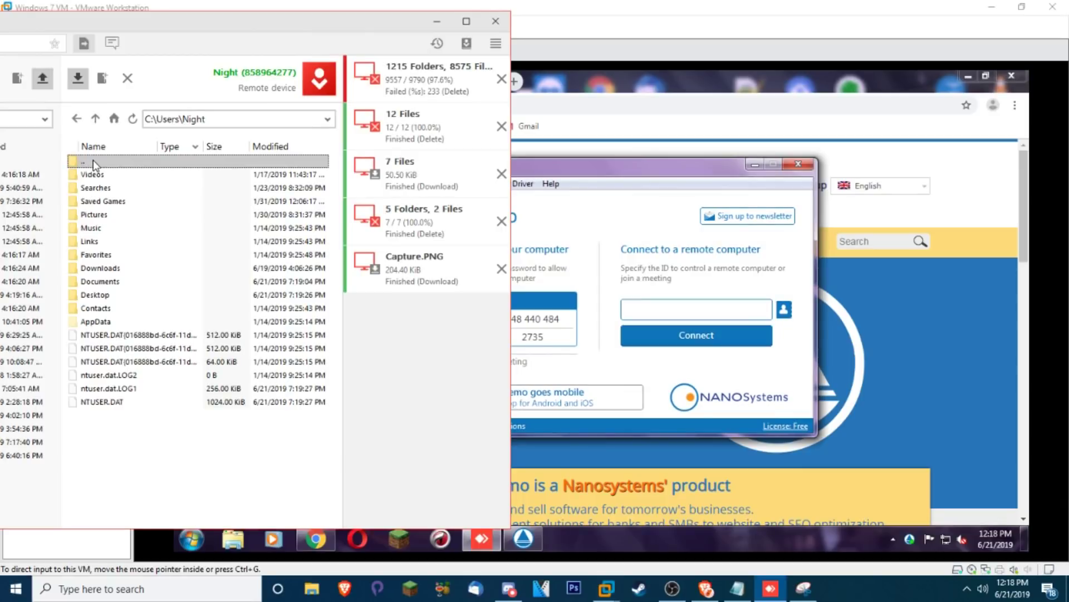
{"action": "double_click", "coordinate": [92, 160]}
Step: Navigate up to the drive list and open D:\LAN, briefly checking the Winxp folder
{"action": "double_click", "coordinate": [114, 165]}
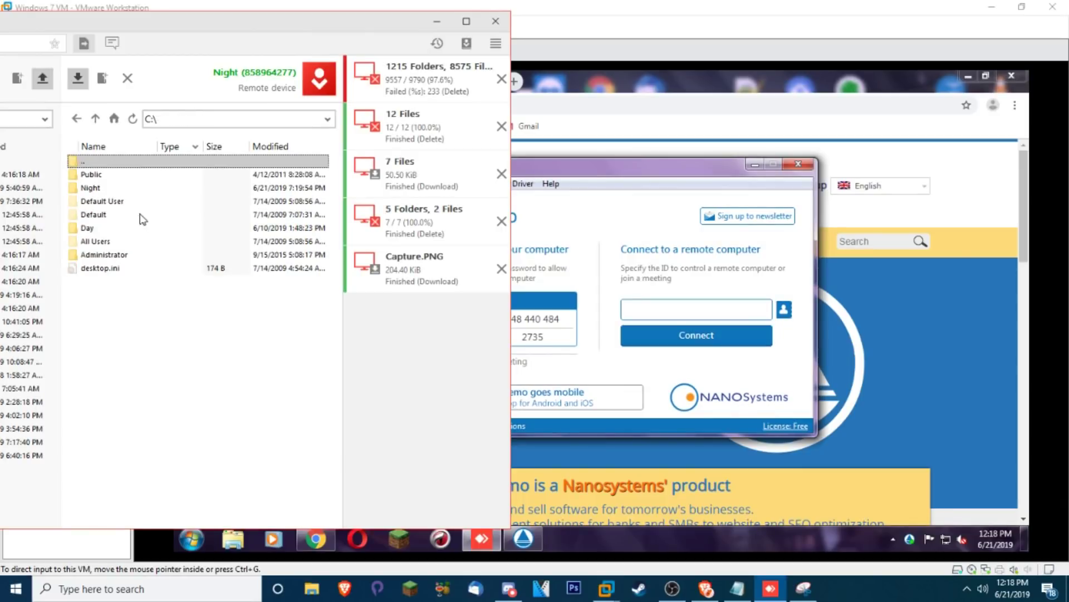
{"action": "double_click", "coordinate": [110, 162]}
{"action": "key", "text": "Return"}
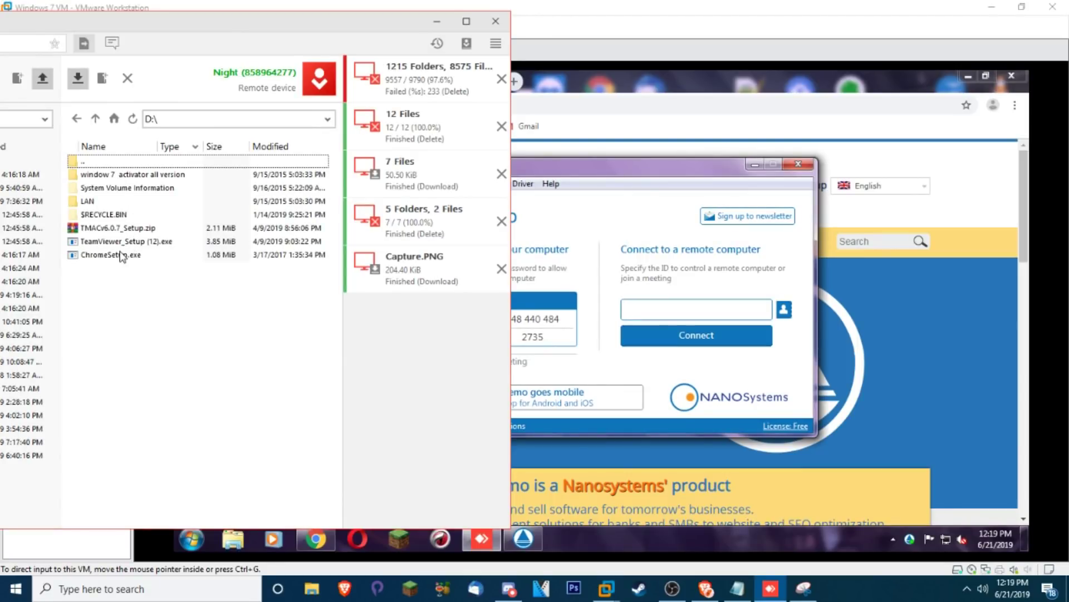
{"action": "left_click", "coordinate": [113, 204]}
{"action": "double_click", "coordinate": [114, 204]}
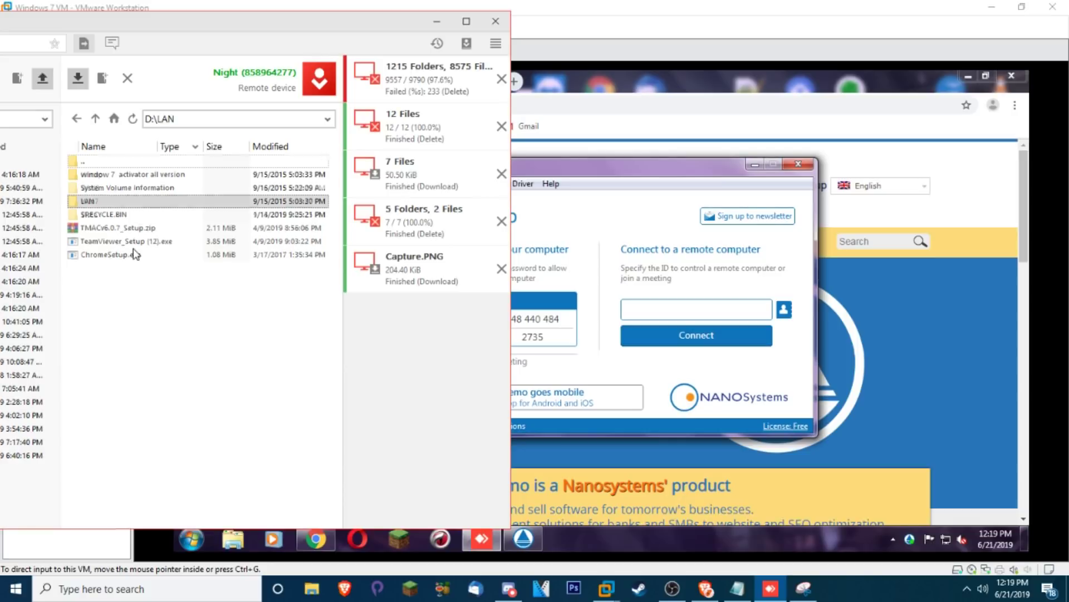
{"action": "left_click", "coordinate": [115, 177]}
{"action": "double_click", "coordinate": [116, 177]}
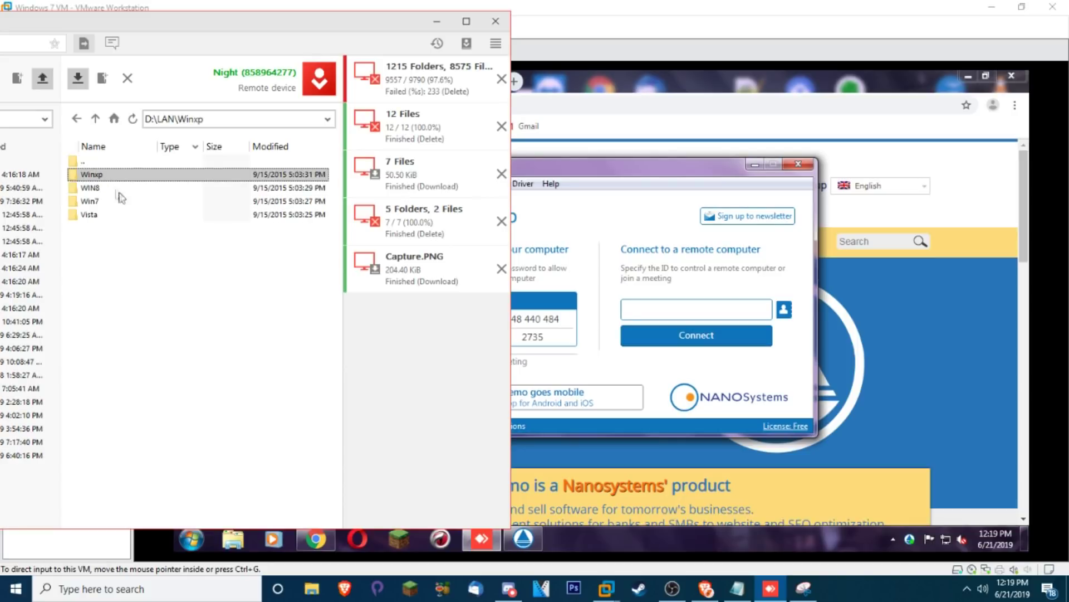
{"action": "double_click", "coordinate": [113, 162]}
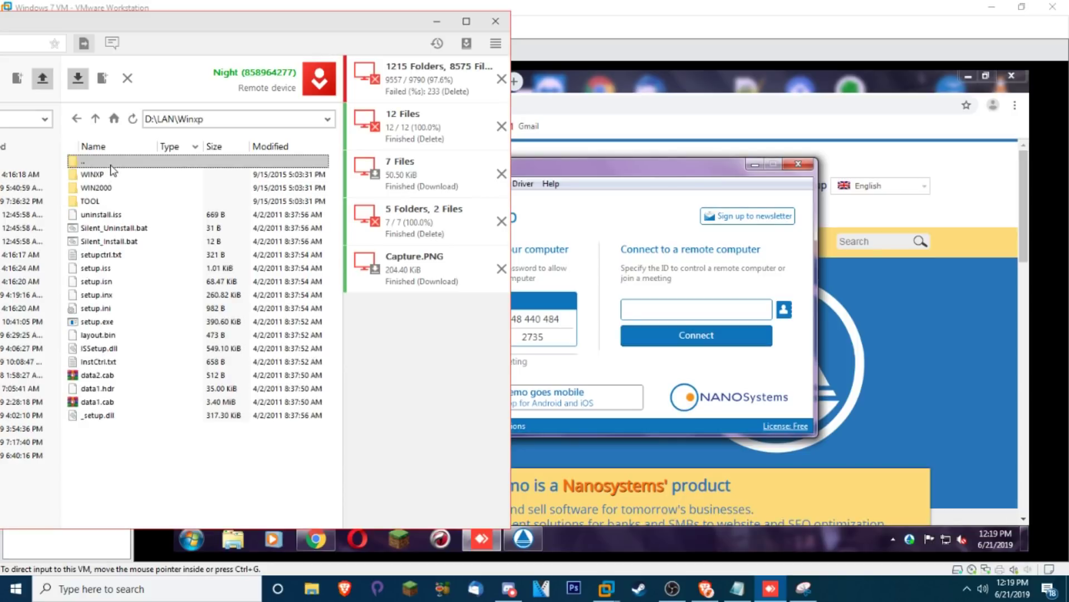
Step: Delete all four folders in D:\LAN (Winxp, WIN8, Win7, Vista)
{"action": "left_click", "coordinate": [134, 202]}
{"action": "key", "text": "ctrl+a"}
{"action": "right_click", "coordinate": [134, 202]}
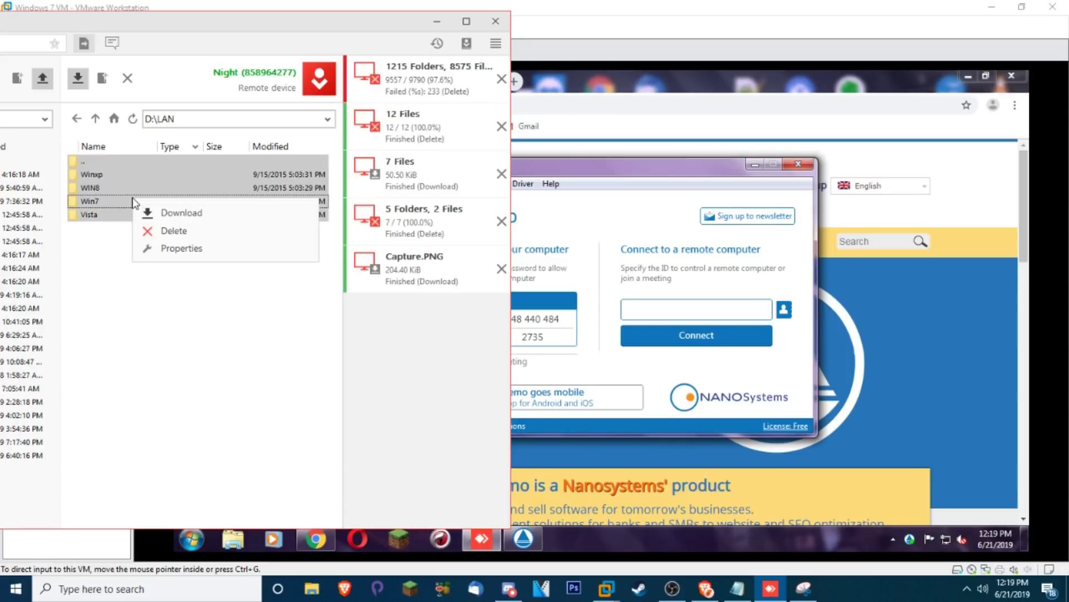
{"action": "left_click", "coordinate": [160, 229]}
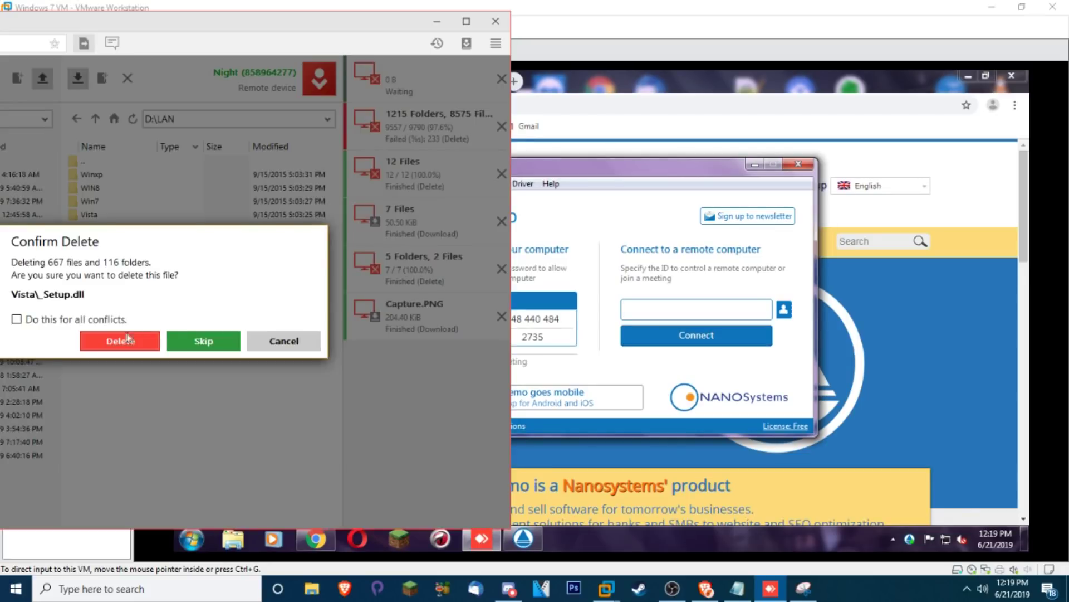
{"action": "left_click", "coordinate": [100, 338]}
{"action": "mouse_move", "coordinate": [271, 30]}
{"action": "left_mouse_down"}
{"action": "mouse_move", "coordinate": [244, 29]}
{"action": "mouse_move", "coordinate": [265, 23]}
{"action": "left_mouse_up"}
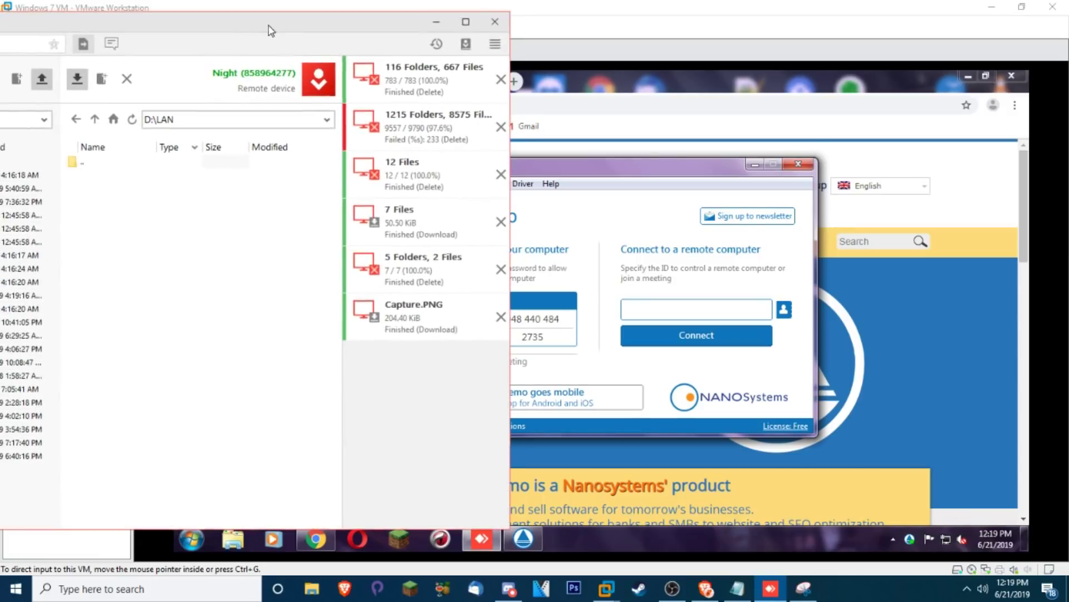
Step: Delete everything at the root of remote drive D:, applying the choice to all conflicts
{"action": "left_click", "coordinate": [117, 167]}
{"action": "double_click", "coordinate": [117, 167]}
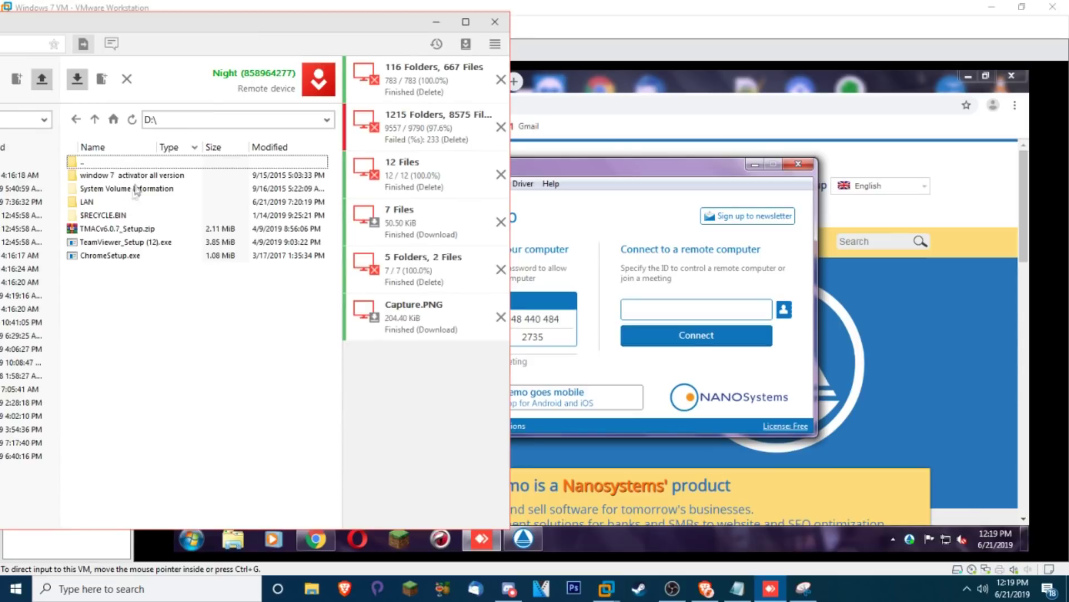
{"action": "left_click", "coordinate": [137, 216]}
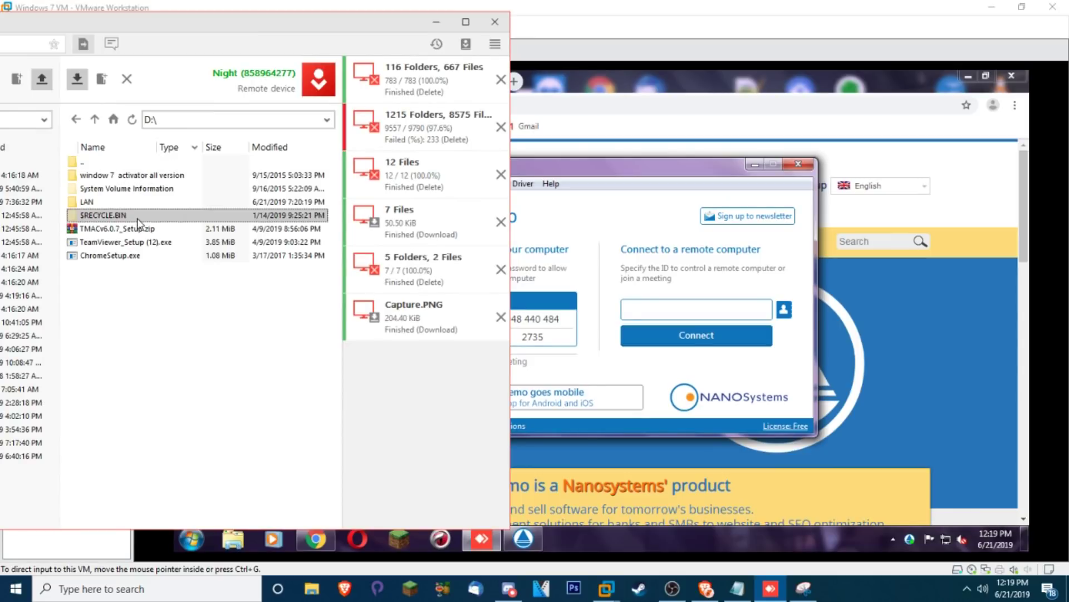
{"action": "key", "text": "ctrl+a"}
{"action": "right_click", "coordinate": [137, 218]}
{"action": "left_click", "coordinate": [200, 288]}
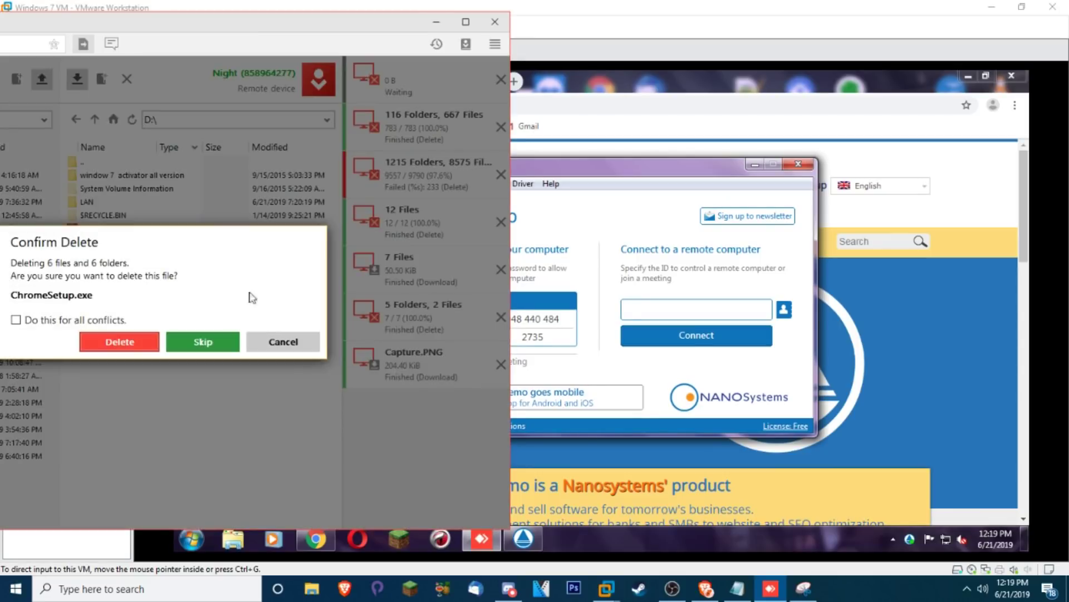
{"action": "left_click", "coordinate": [15, 319]}
{"action": "left_click", "coordinate": [114, 342]}
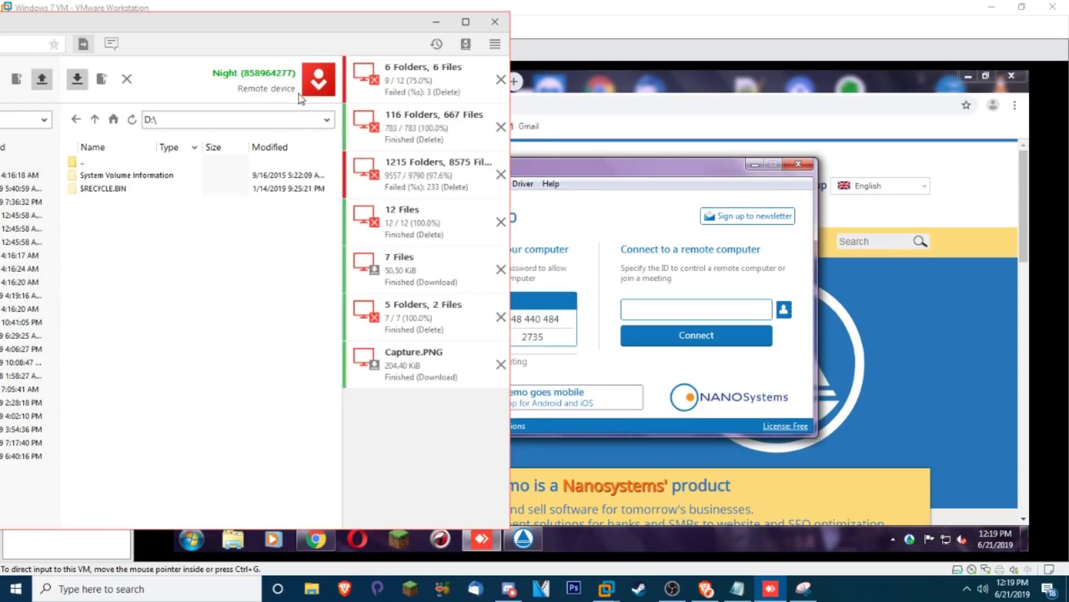
Step: Delete all contents of C:\Users\Public, applying to all conflicts, then return to C:\Users
{"action": "left_click", "coordinate": [119, 163]}
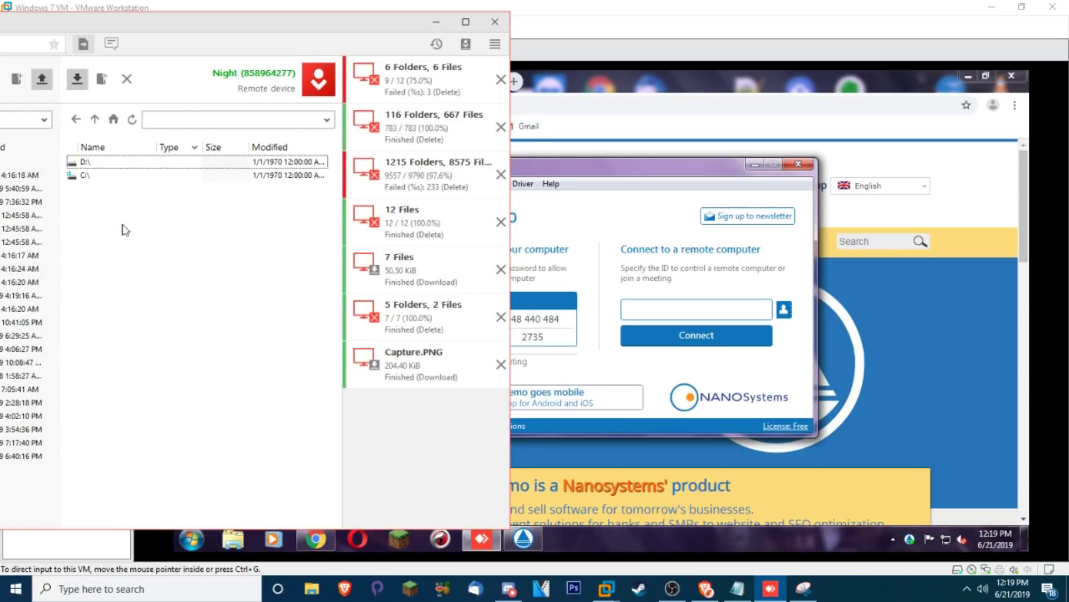
{"action": "left_click", "coordinate": [106, 176]}
{"action": "double_click", "coordinate": [106, 176]}
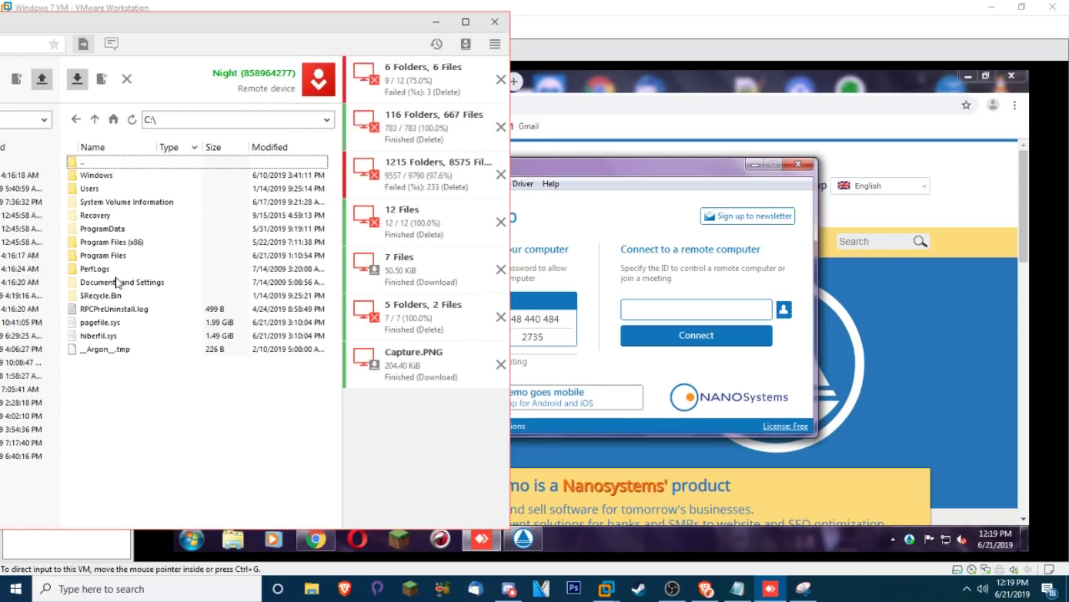
{"action": "left_click", "coordinate": [106, 189]}
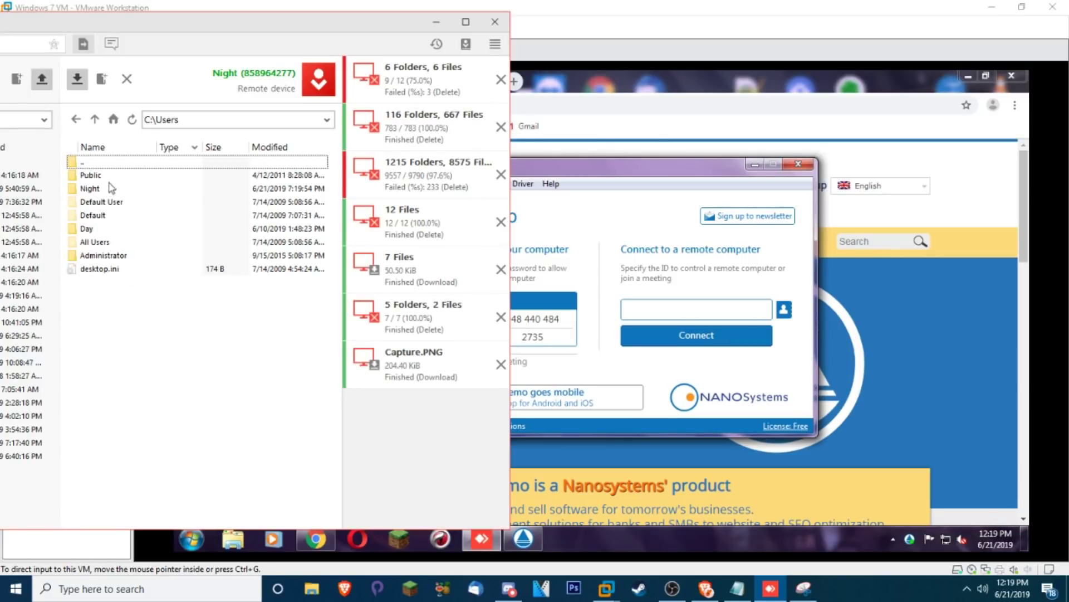
{"action": "double_click", "coordinate": [114, 175]}
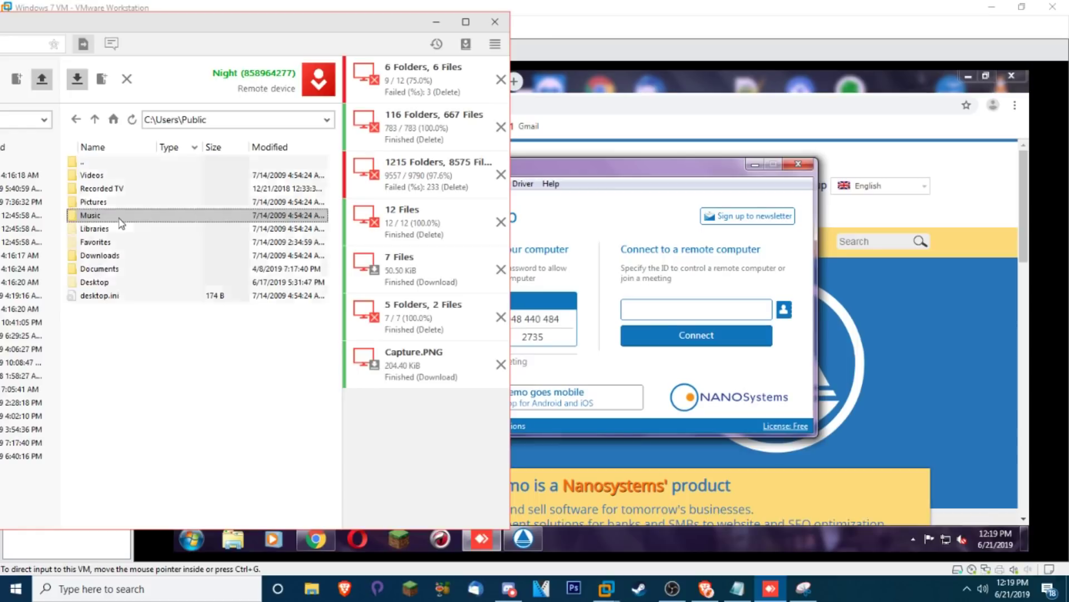
{"action": "key", "text": "ctrl+a"}
{"action": "right_click", "coordinate": [121, 224]}
{"action": "left_click", "coordinate": [156, 249]}
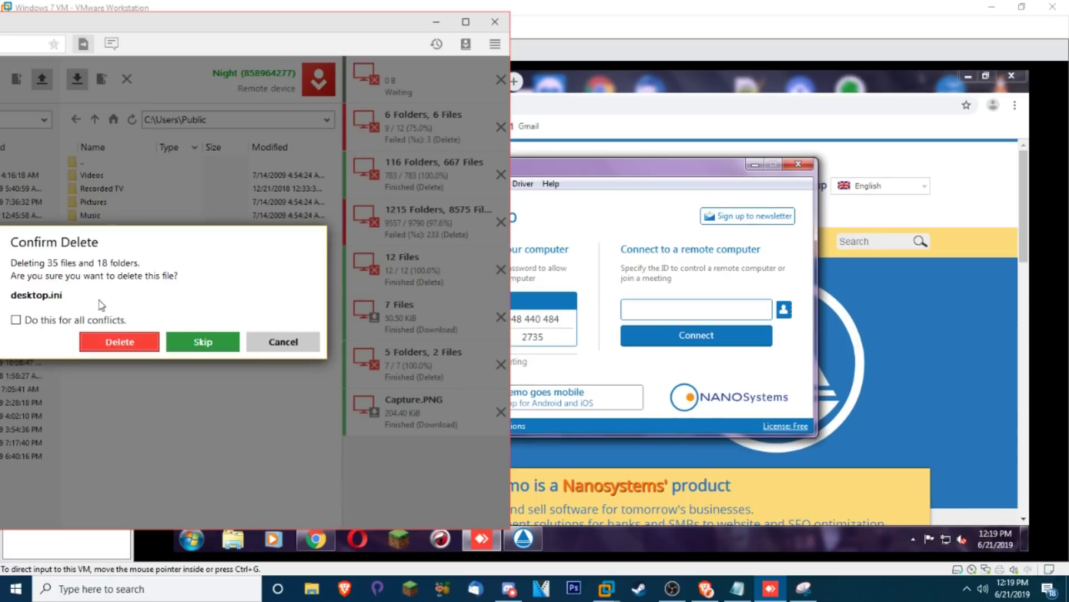
{"action": "left_click", "coordinate": [78, 320]}
{"action": "left_click", "coordinate": [120, 342]}
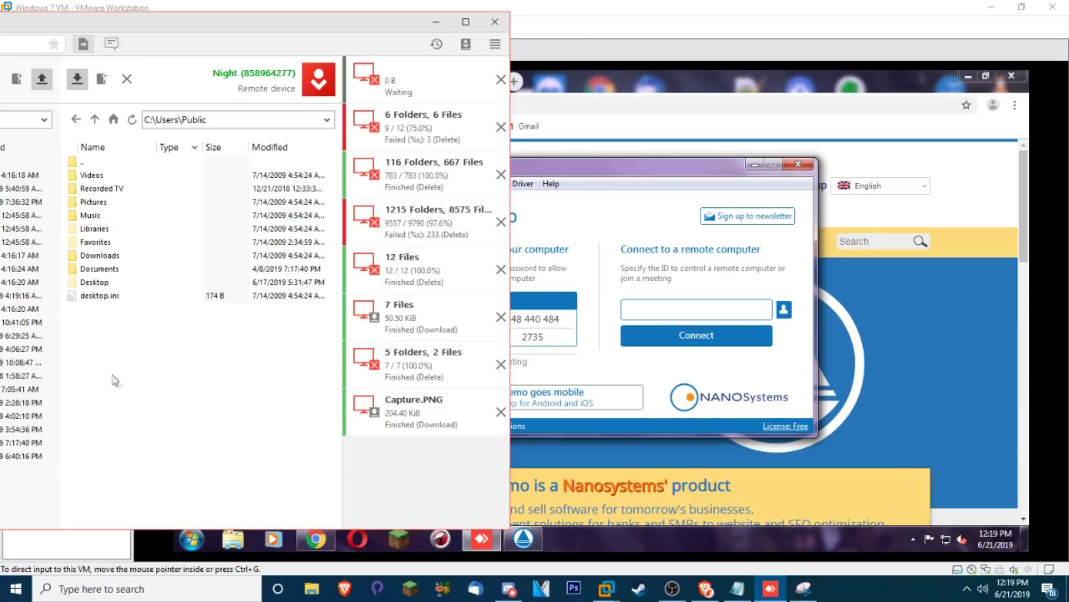
{"action": "double_click", "coordinate": [97, 162]}
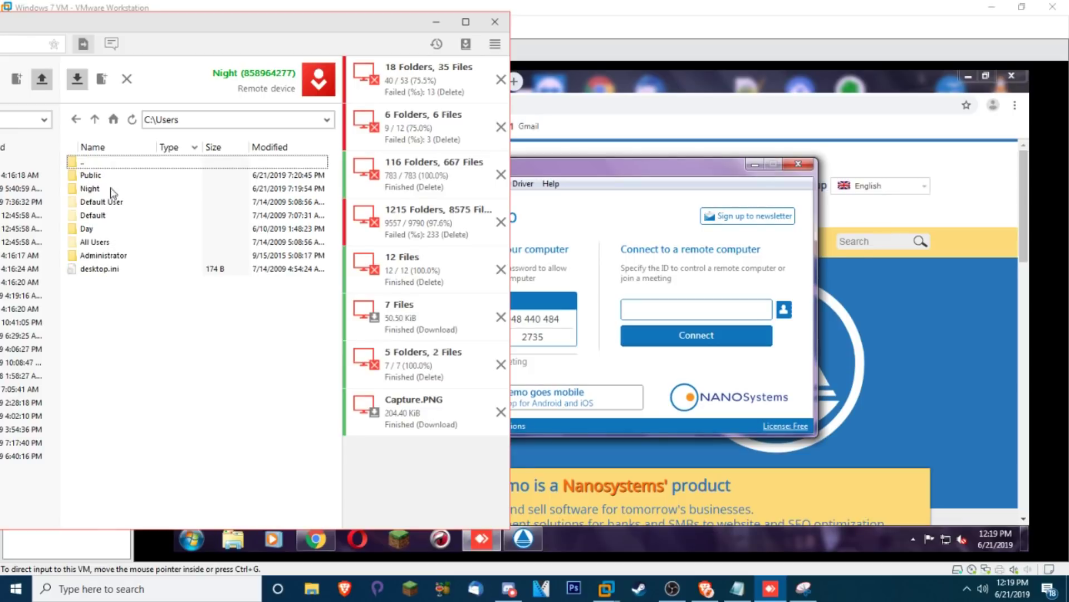
Step: Browse the Night and Day user folders, then return to C:\Users
{"action": "double_click", "coordinate": [111, 190]}
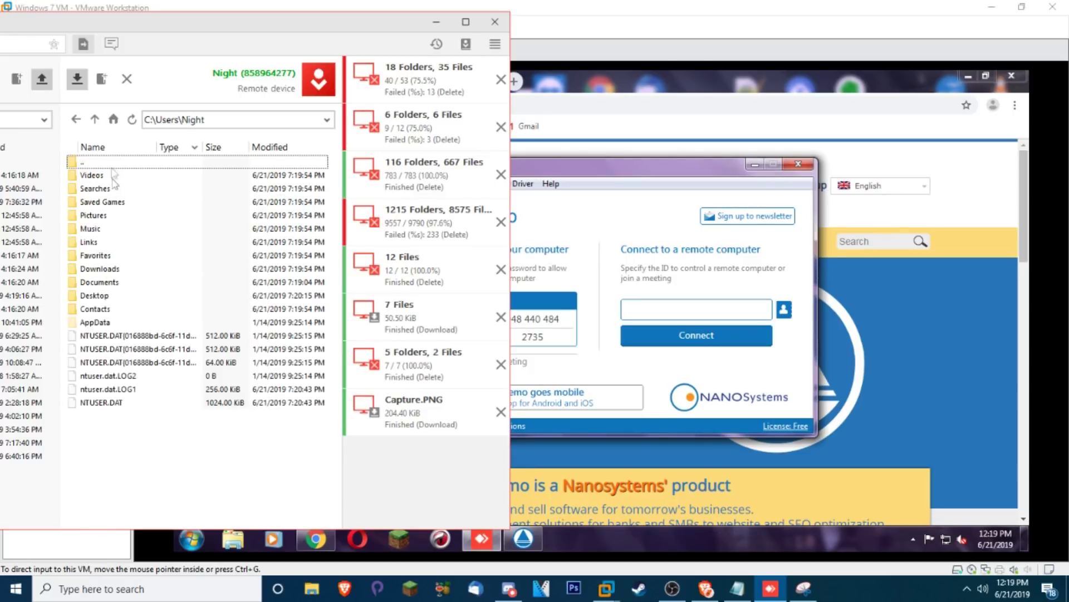
{"action": "double_click", "coordinate": [115, 162]}
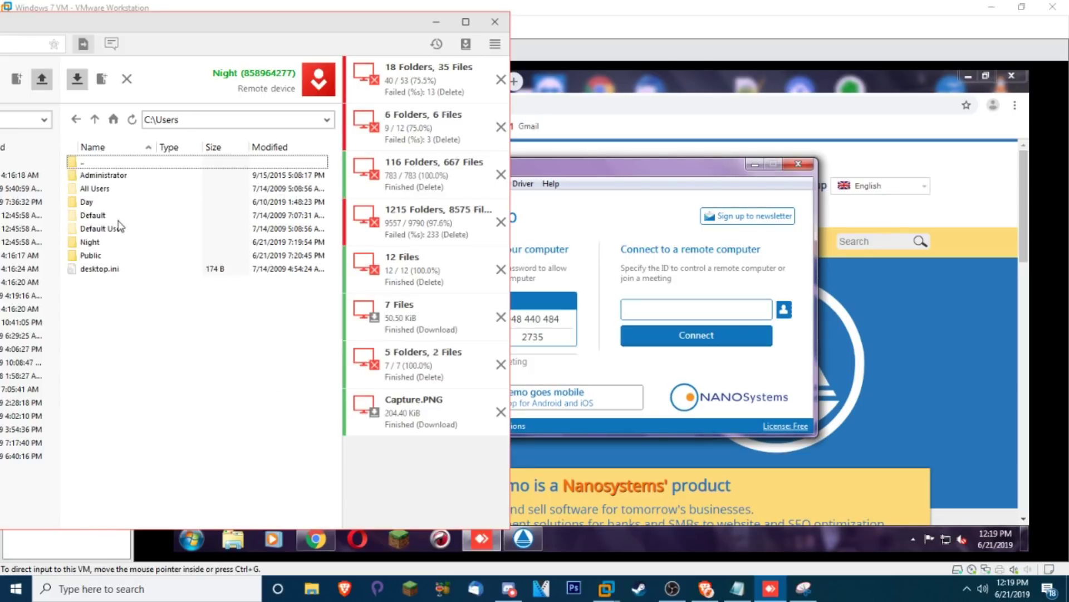
{"action": "double_click", "coordinate": [108, 202]}
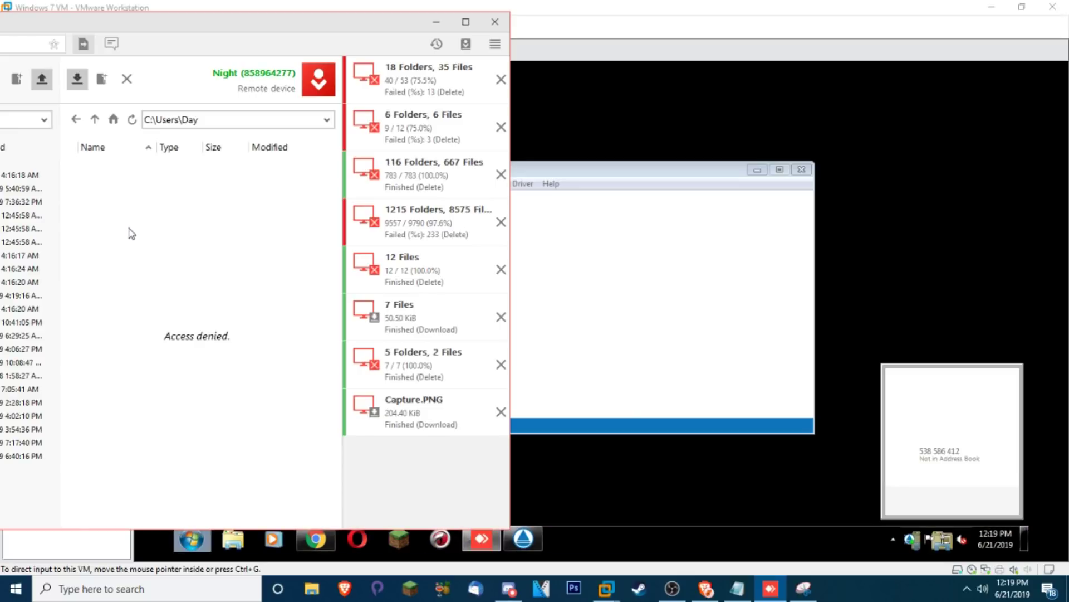
{"action": "left_click", "coordinate": [92, 119]}
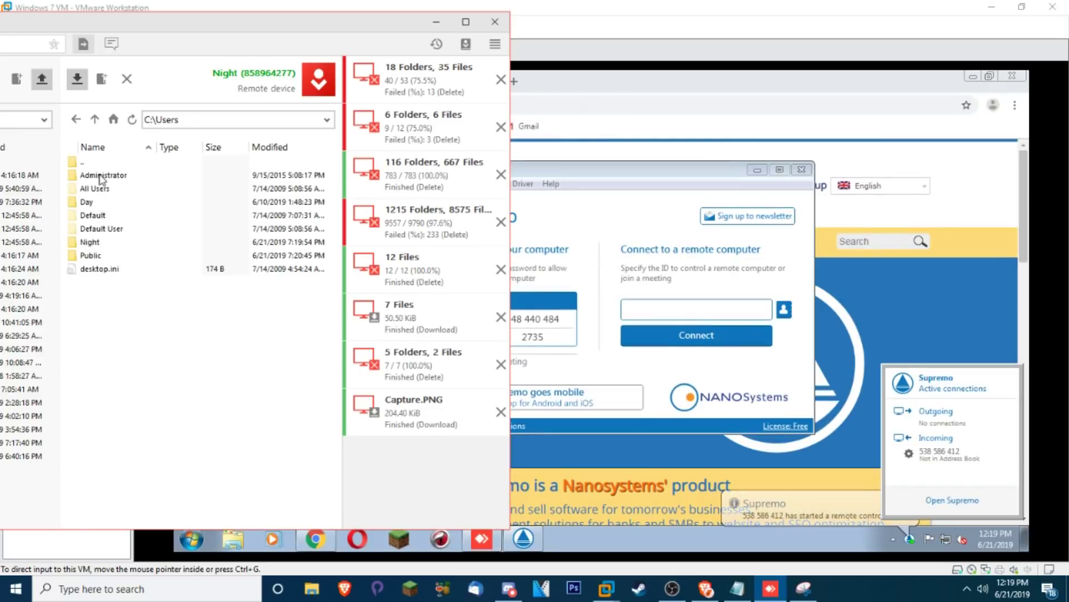
{"action": "double_click", "coordinate": [105, 162]}
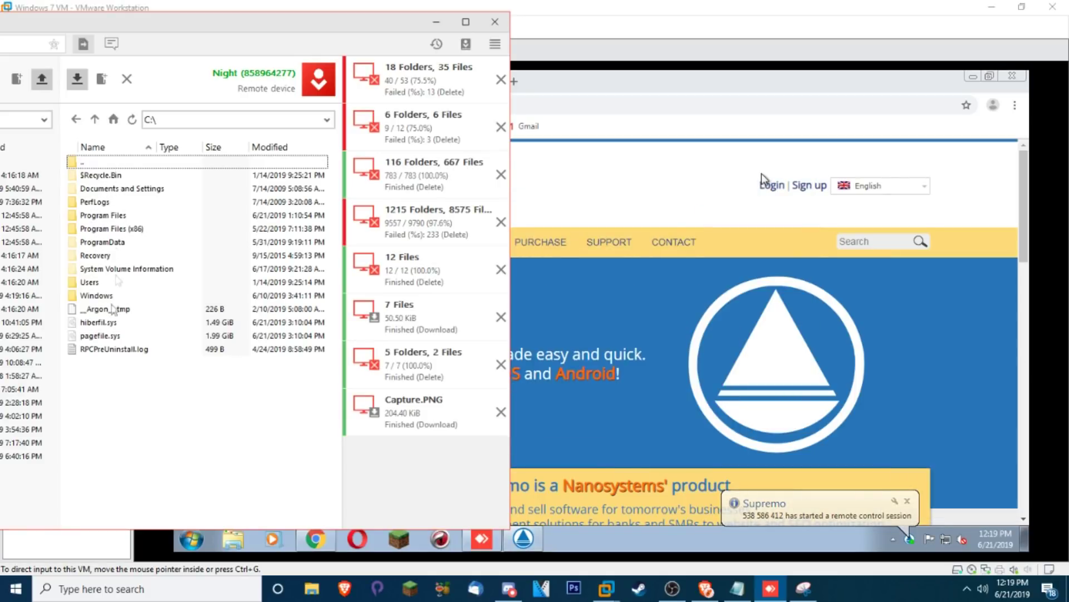
{"action": "double_click", "coordinate": [114, 282]}
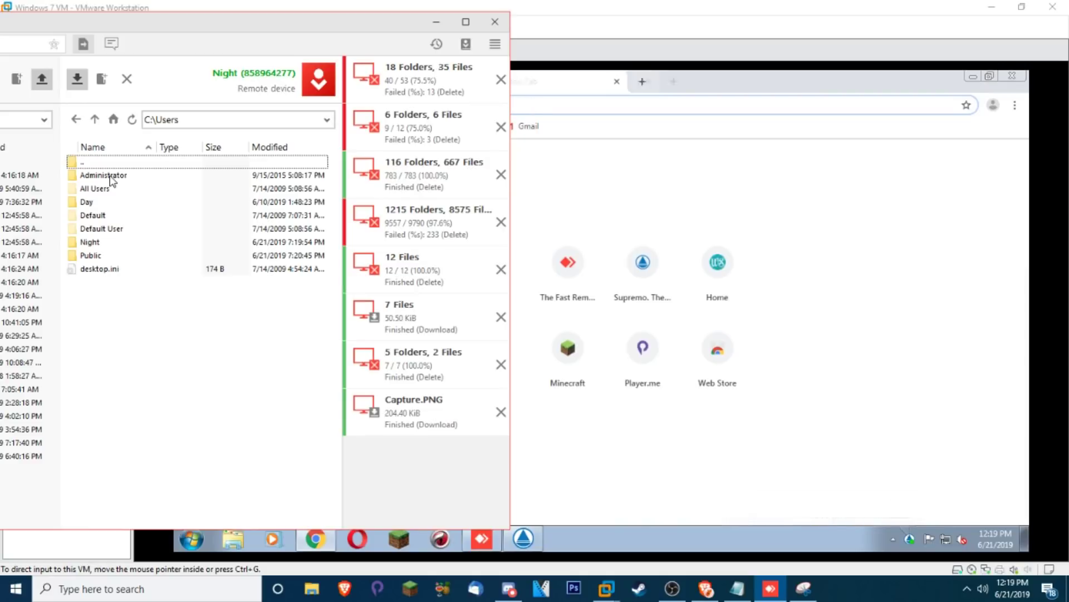
Step: Check the Administrator, Night and Documents folders, then open Night's Desktop folder
{"action": "left_click", "coordinate": [119, 176]}
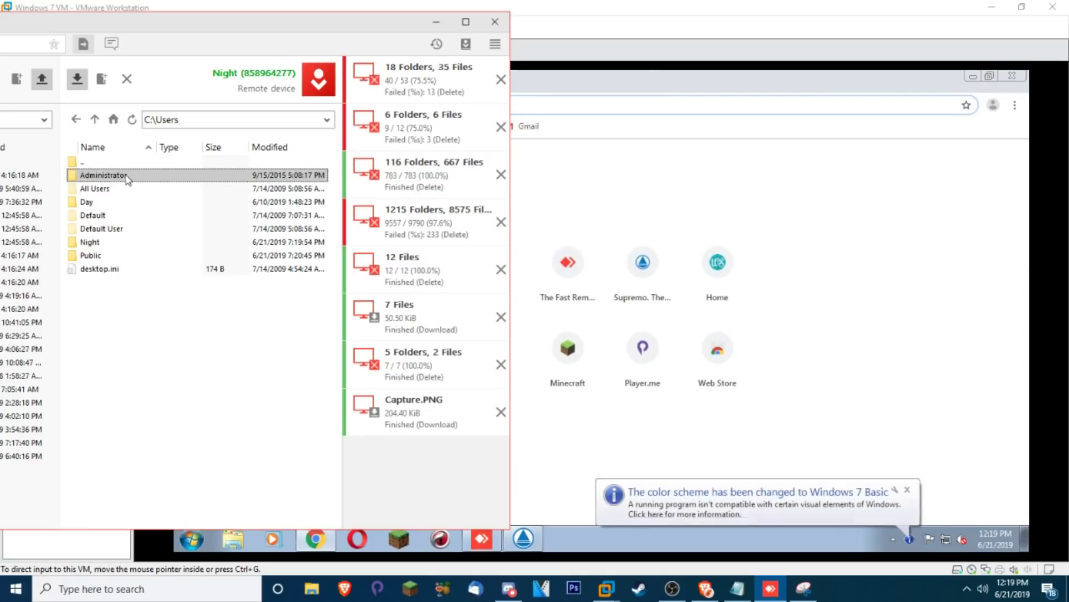
{"action": "left_click", "coordinate": [116, 203]}
{"action": "left_click", "coordinate": [104, 245]}
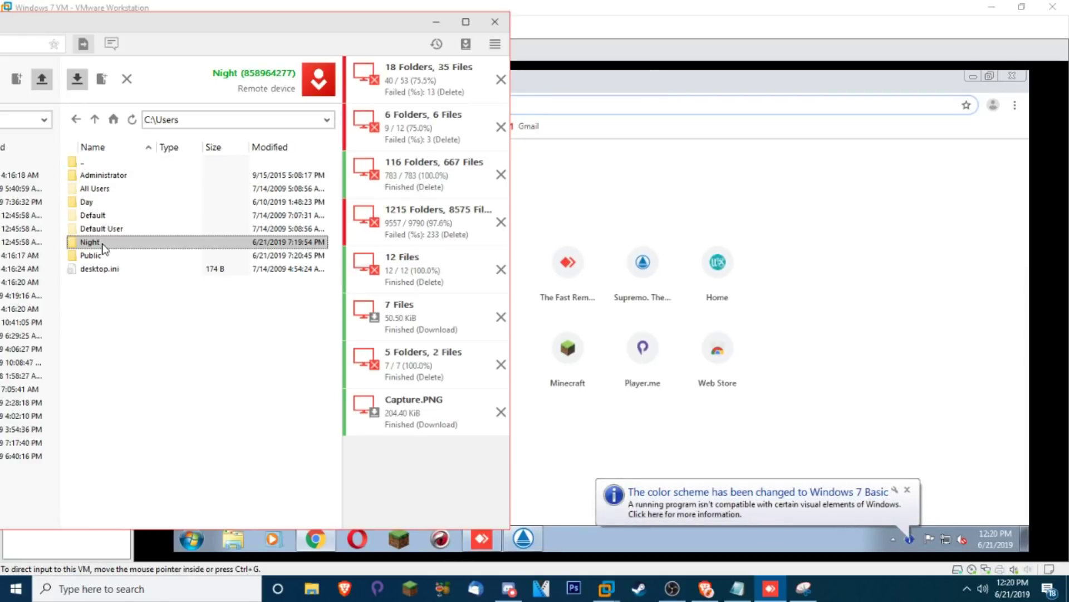
{"action": "double_click", "coordinate": [104, 245]}
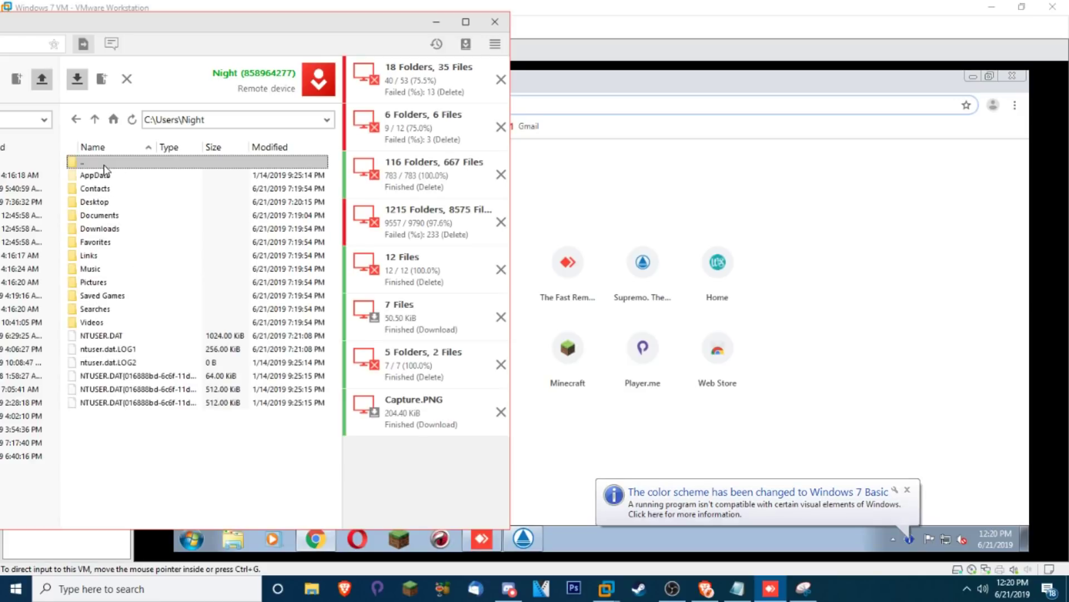
{"action": "double_click", "coordinate": [129, 163]}
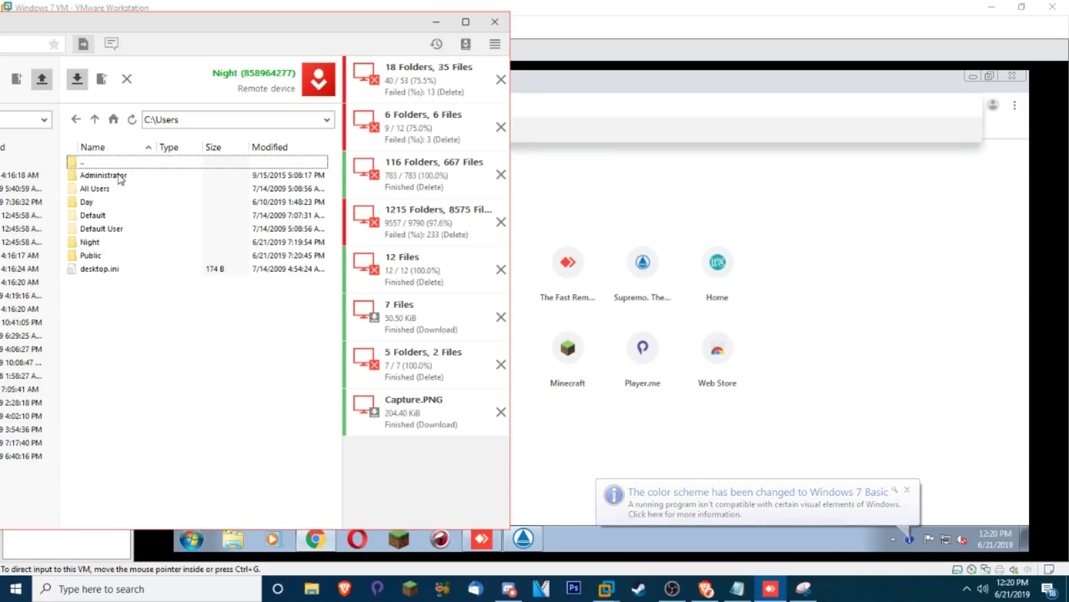
{"action": "double_click", "coordinate": [119, 176]}
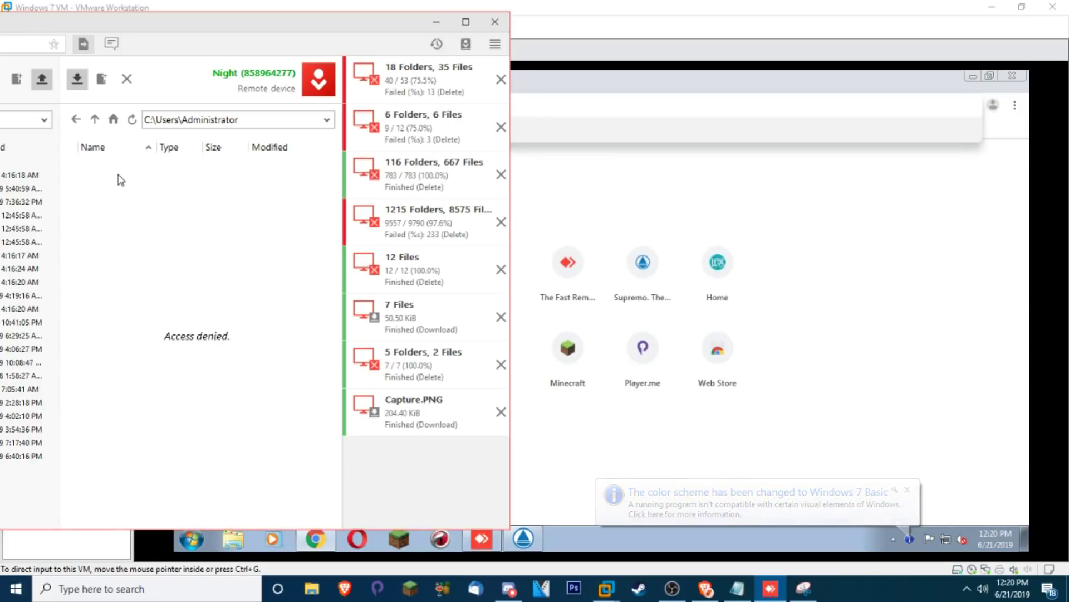
{"action": "left_click", "coordinate": [78, 121]}
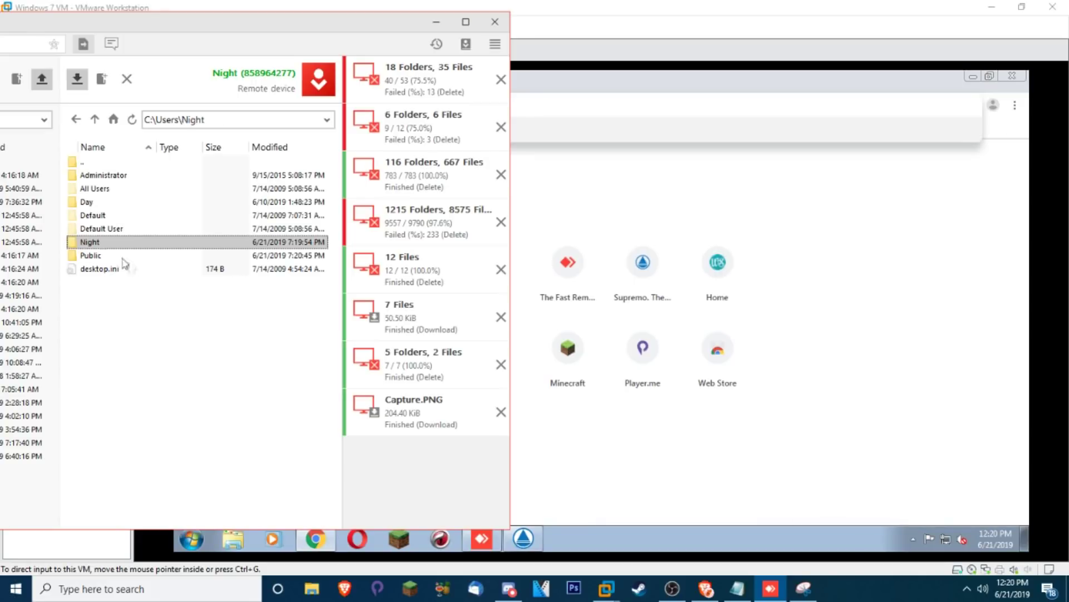
{"action": "double_click", "coordinate": [108, 218]}
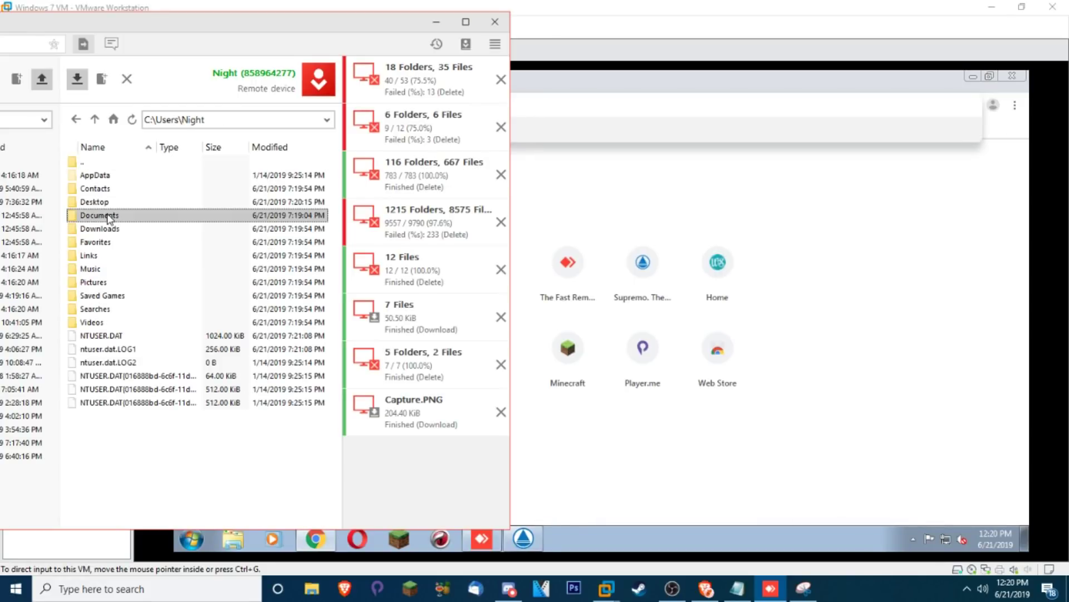
{"action": "left_click", "coordinate": [75, 120]}
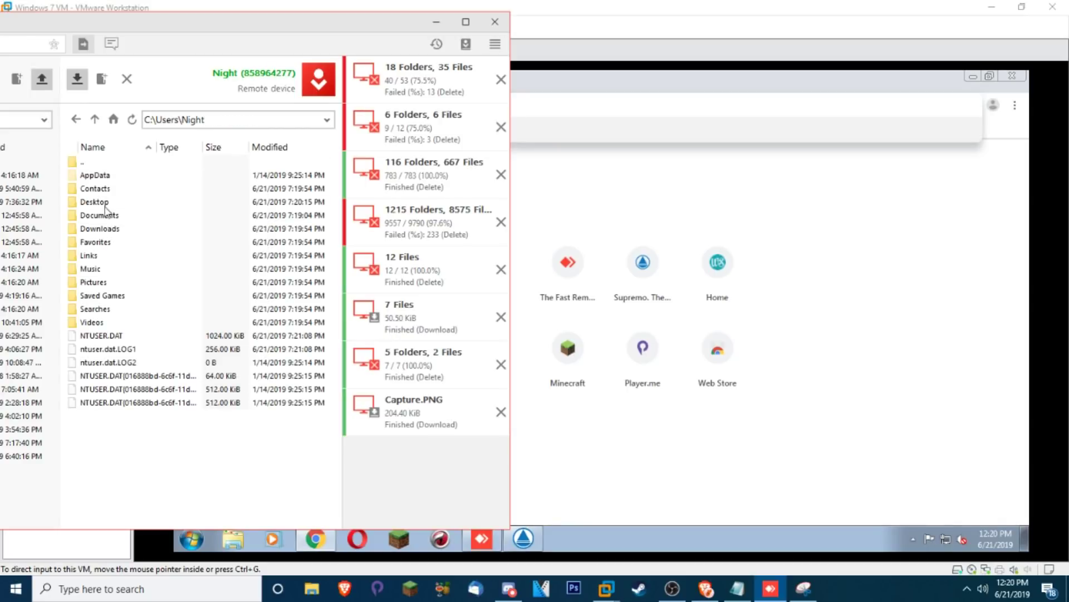
{"action": "double_click", "coordinate": [103, 203]}
Step: Delete the leftover 9989.txt from the Night Desktop folder
{"action": "right_click", "coordinate": [130, 282]}
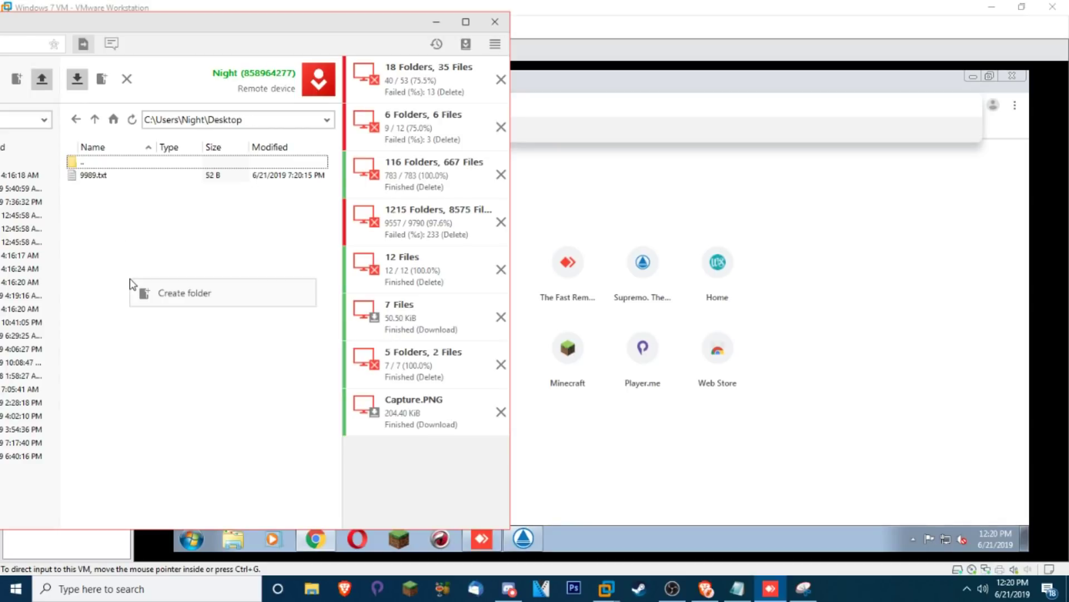
{"action": "right_click", "coordinate": [109, 177]}
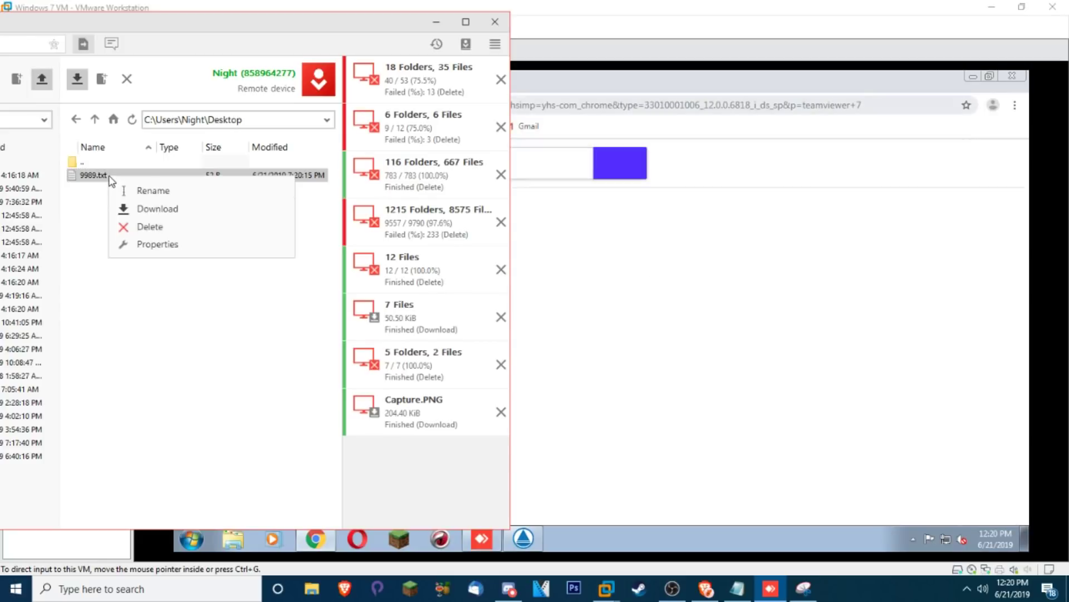
{"action": "left_click", "coordinate": [144, 226]}
{"action": "left_click", "coordinate": [110, 323]}
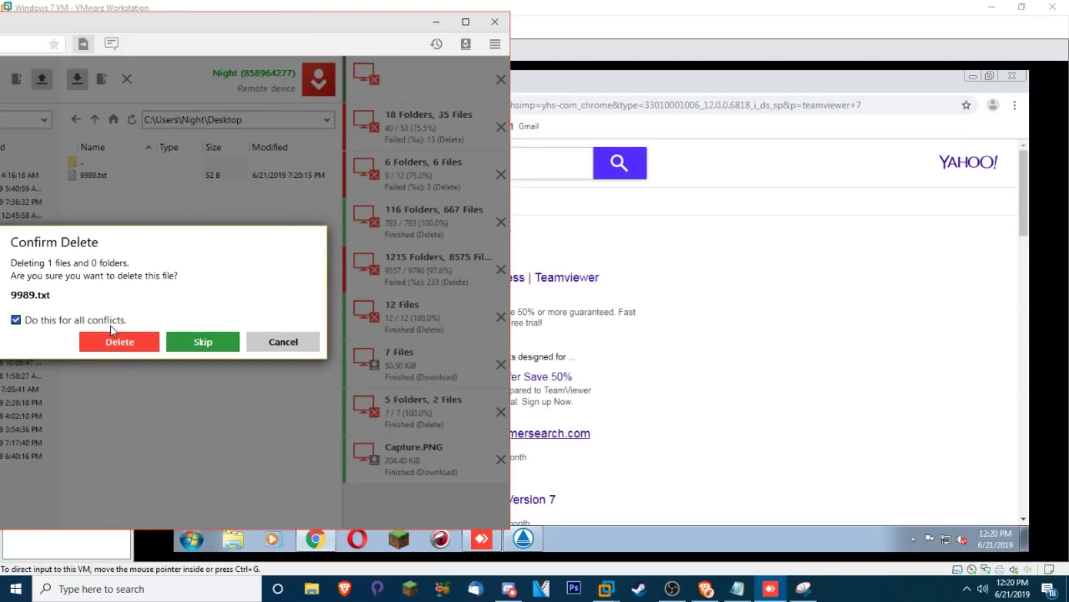
{"action": "right_click", "coordinate": [140, 235]}
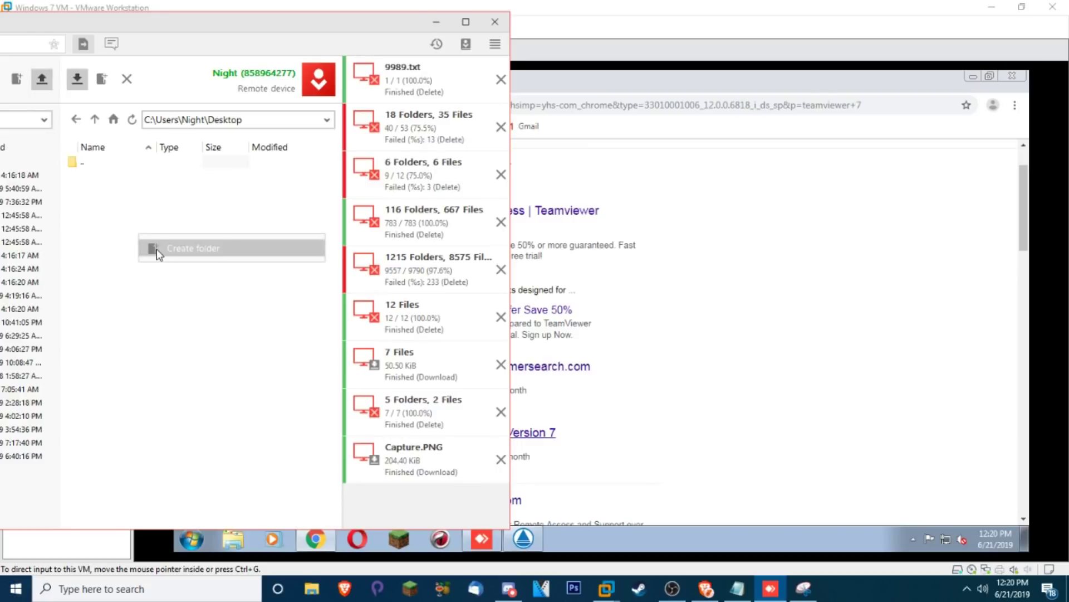
Step: Create a Scammers folder on the remote Desktop and dismiss a duplicate-name error
{"action": "left_click", "coordinate": [158, 249]}
{"action": "type", "text": "Scammer"}
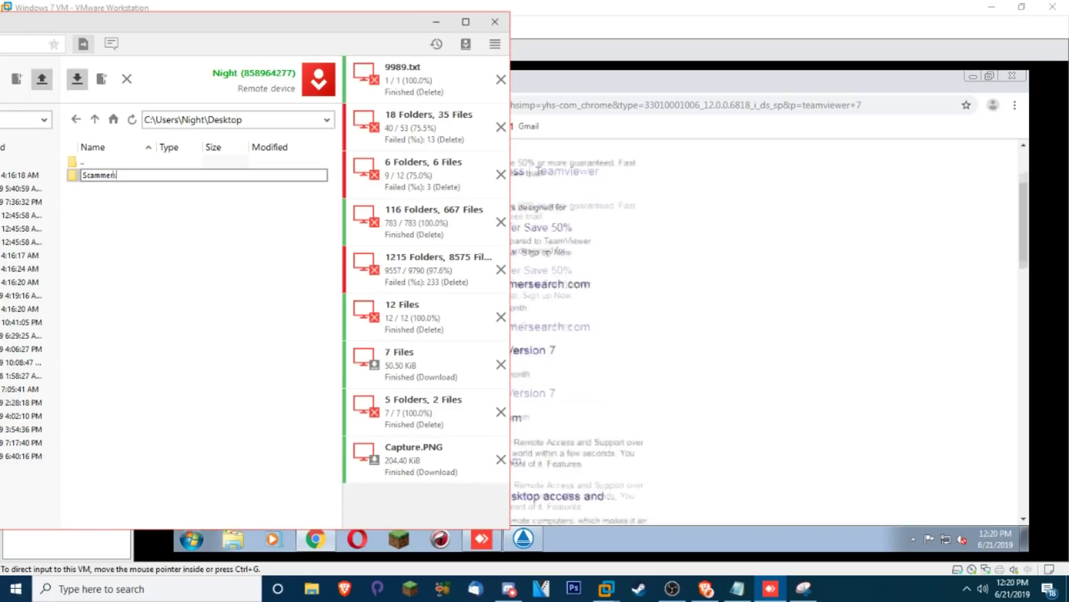
{"action": "key", "text": "ctrl+a"}
{"action": "left_click", "coordinate": [158, 251]}
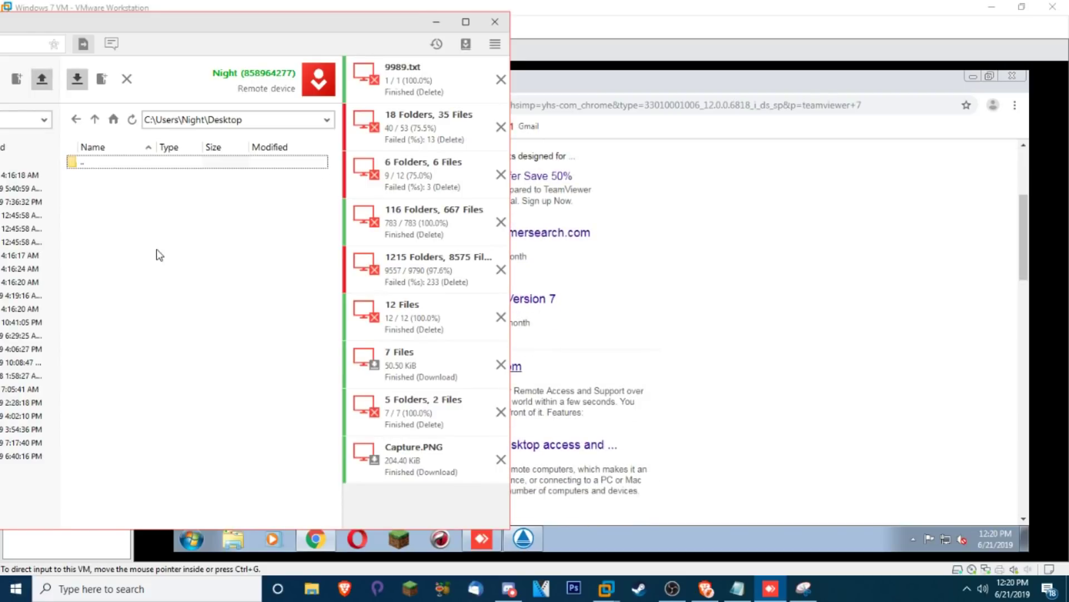
{"action": "right_click", "coordinate": [142, 250]}
{"action": "left_click", "coordinate": [156, 265]}
{"action": "type", "text": "Scammers"}
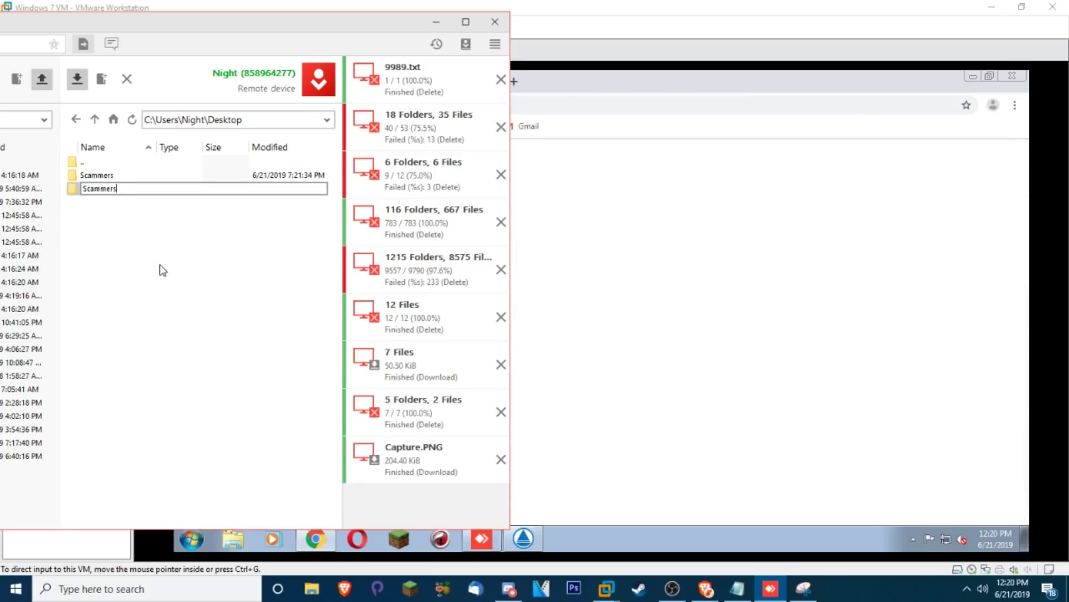
{"action": "key", "text": "Return"}
{"action": "left_click", "coordinate": [290, 354]}
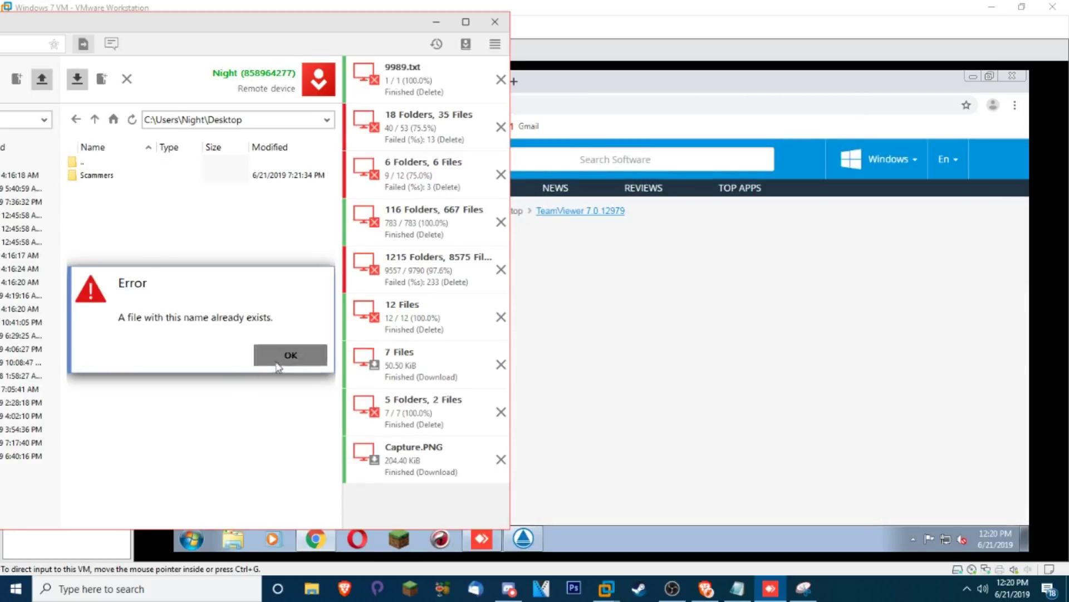
Step: Add the folders Scammerss, Bad and Scammer to the remote Desktop
{"action": "right_click", "coordinate": [170, 262]}
{"action": "left_click", "coordinate": [195, 270]}
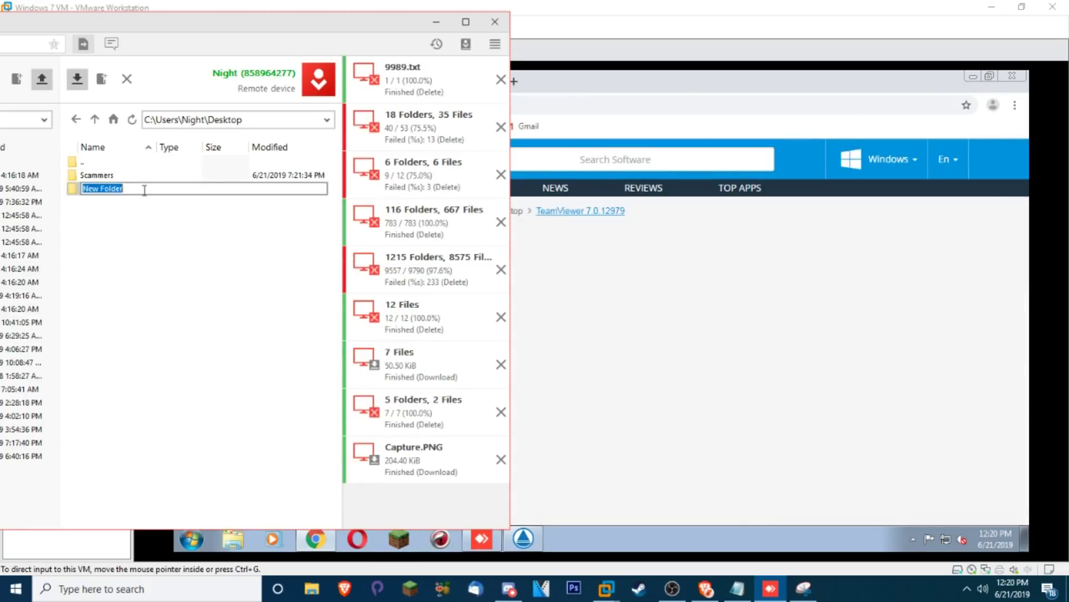
{"action": "type", "text": "Scammerss"}
{"action": "key", "text": "Return"}
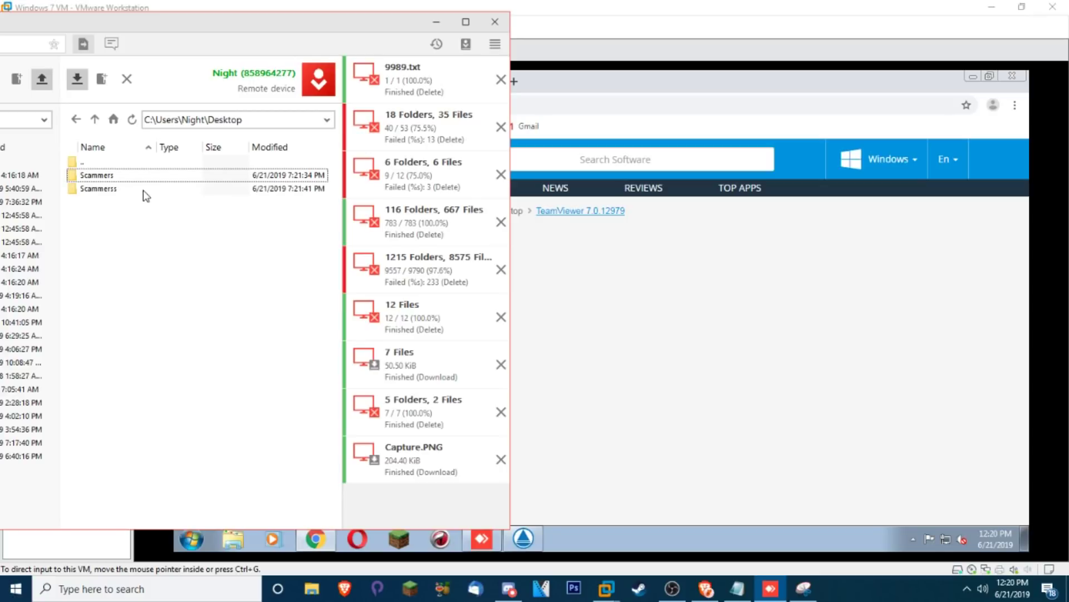
{"action": "right_click", "coordinate": [159, 264]}
{"action": "left_click", "coordinate": [189, 279]}
{"action": "type", "text": "Bad"}
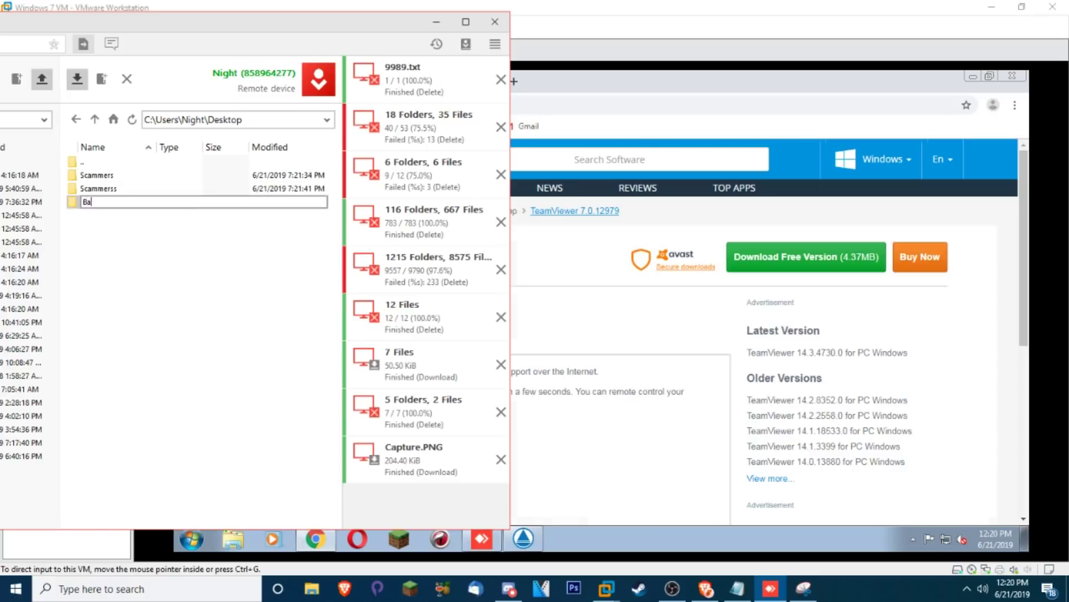
{"action": "key", "text": "Return"}
{"action": "right_click", "coordinate": [187, 278]}
{"action": "left_click", "coordinate": [203, 292]}
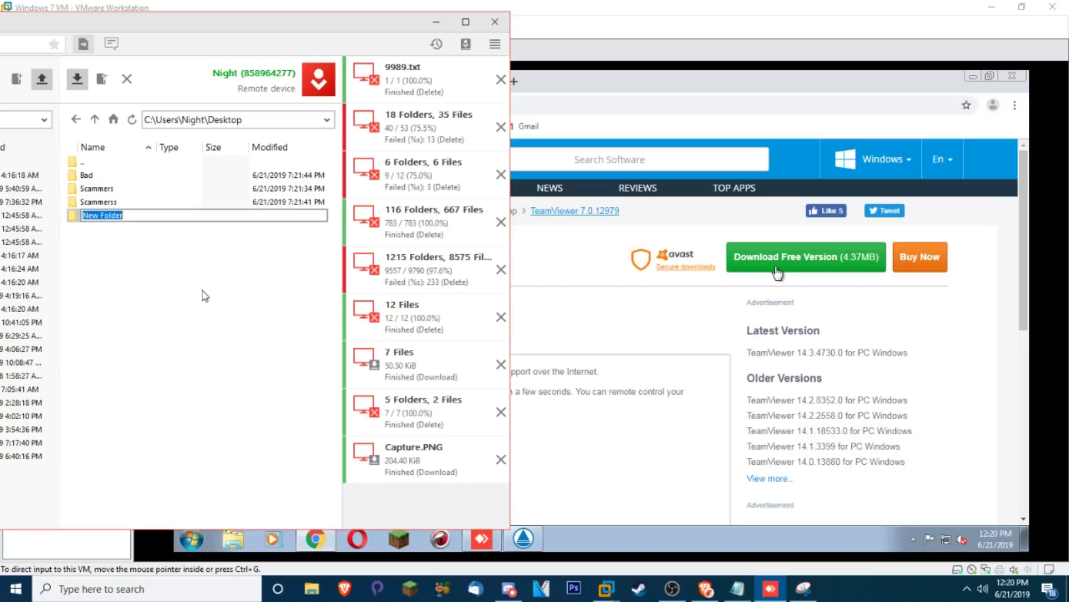
{"action": "type", "text": "Scammer"}
{"action": "key", "text": "Return"}
Step: Add the folders Scum, Stop stealing money and Damn scammer
{"action": "right_click", "coordinate": [204, 296]}
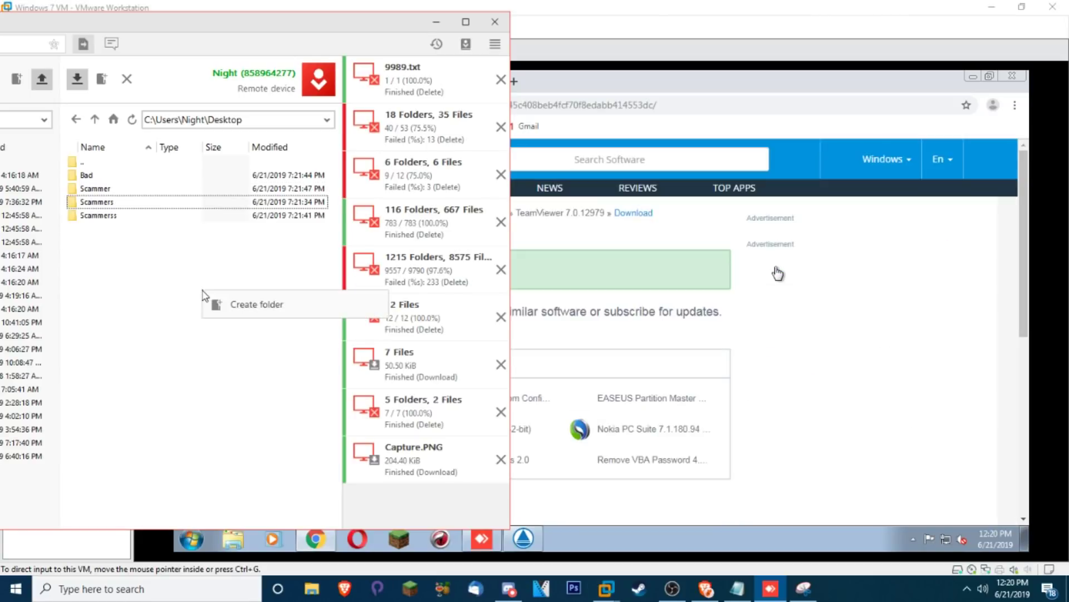
{"action": "left_click", "coordinate": [240, 307]}
{"action": "type", "text": "Scum"}
{"action": "key", "text": "Return"}
{"action": "right_click", "coordinate": [241, 309]}
{"action": "left_click", "coordinate": [260, 320]}
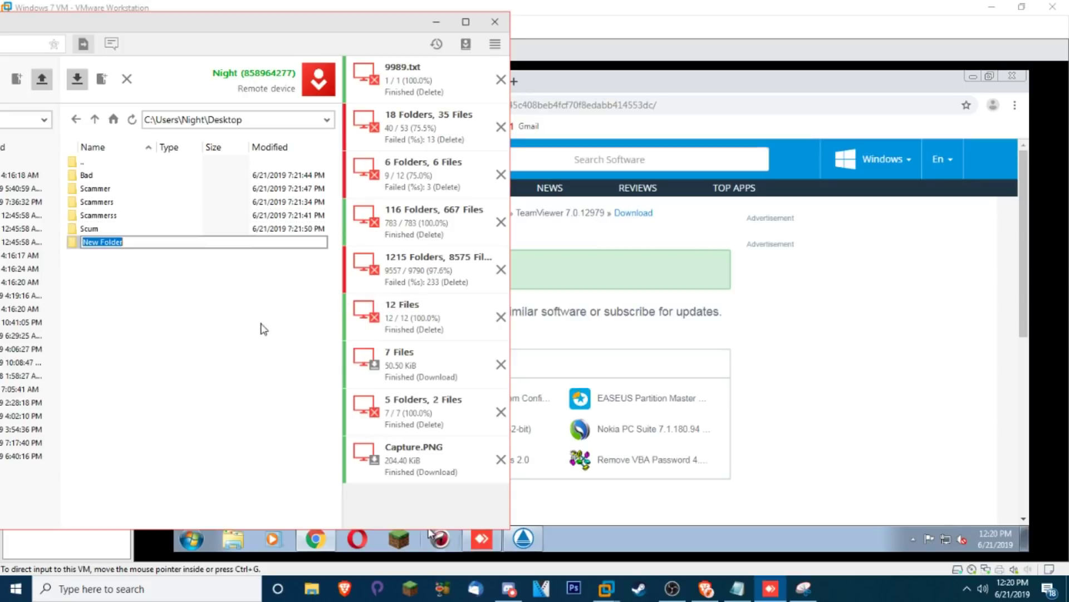
{"action": "type", "text": "Stop stealing money"}
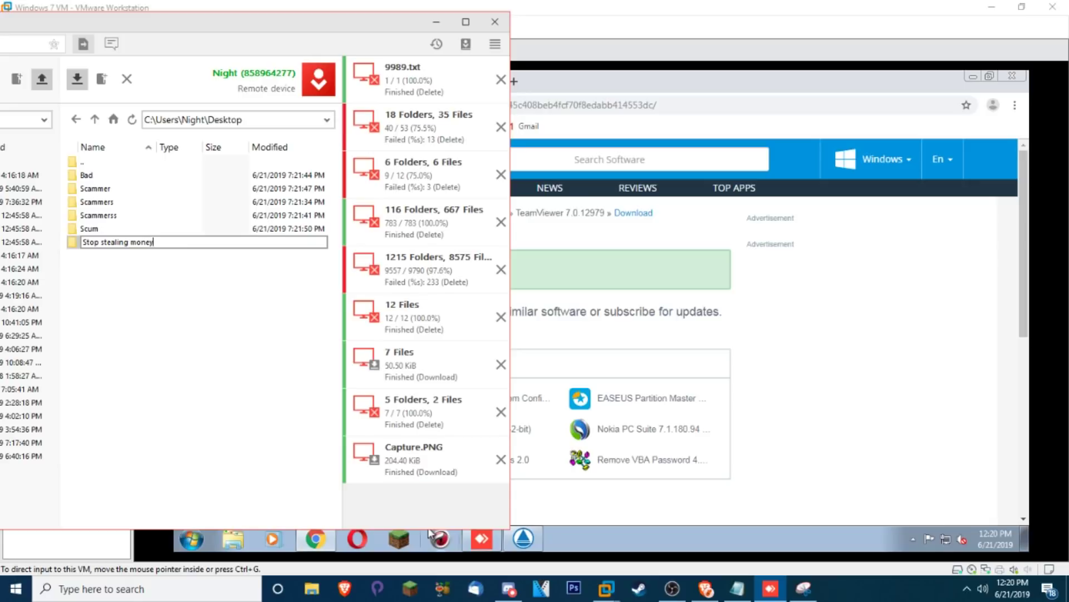
{"action": "key", "text": "Return"}
{"action": "right_click", "coordinate": [166, 279]}
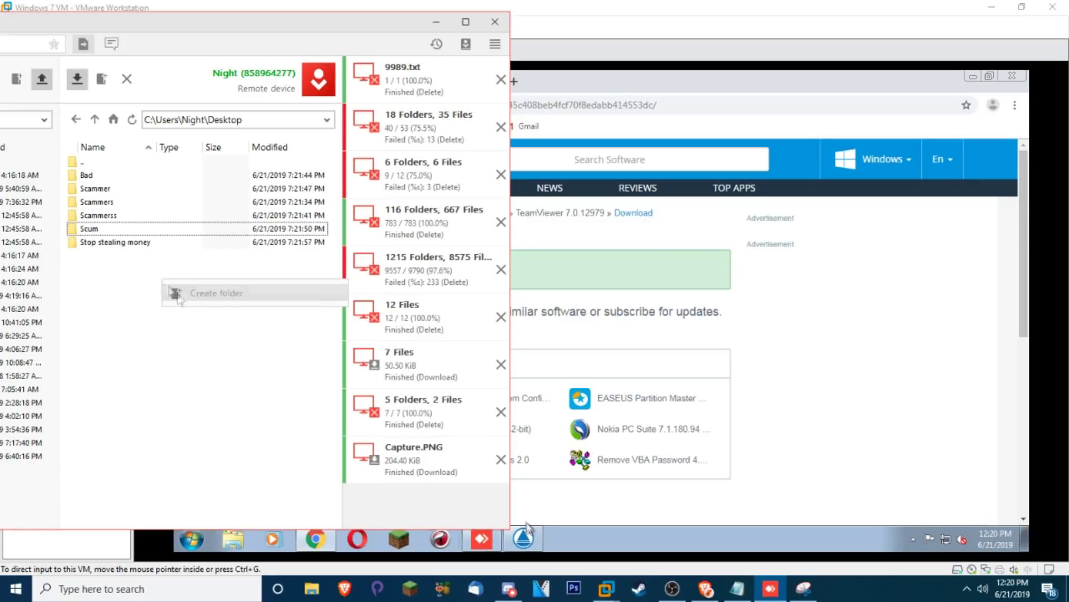
{"action": "left_click", "coordinate": [186, 293]}
{"action": "type", "text": "Damn sc"}
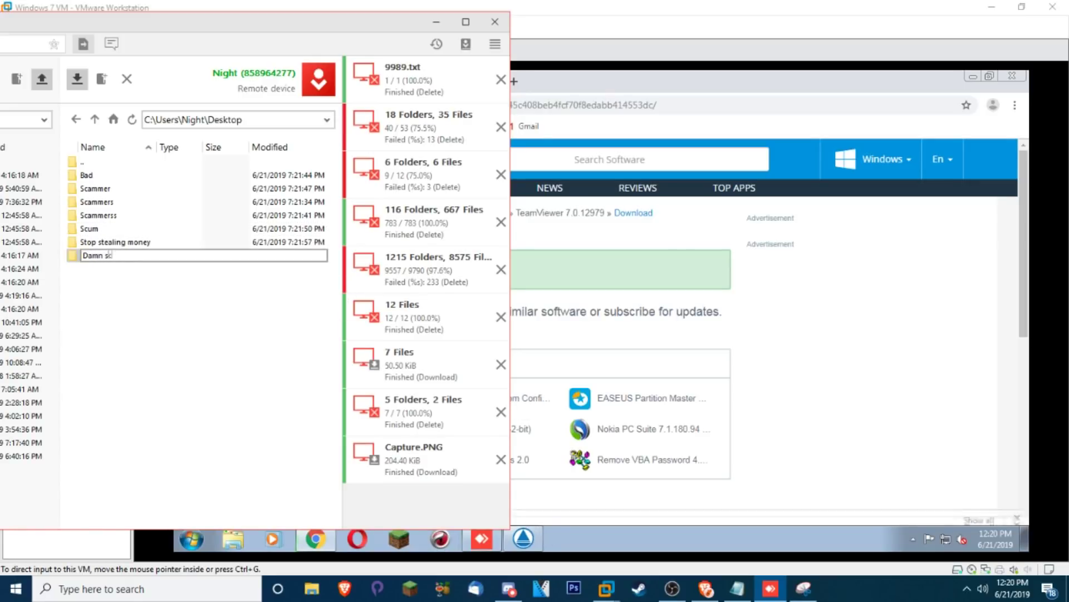
{"action": "type", "text": "ammer"}
{"action": "left_click", "coordinate": [185, 302]}
Step: Add the folders Jerk, Ur bad and At
{"action": "right_click", "coordinate": [185, 302]}
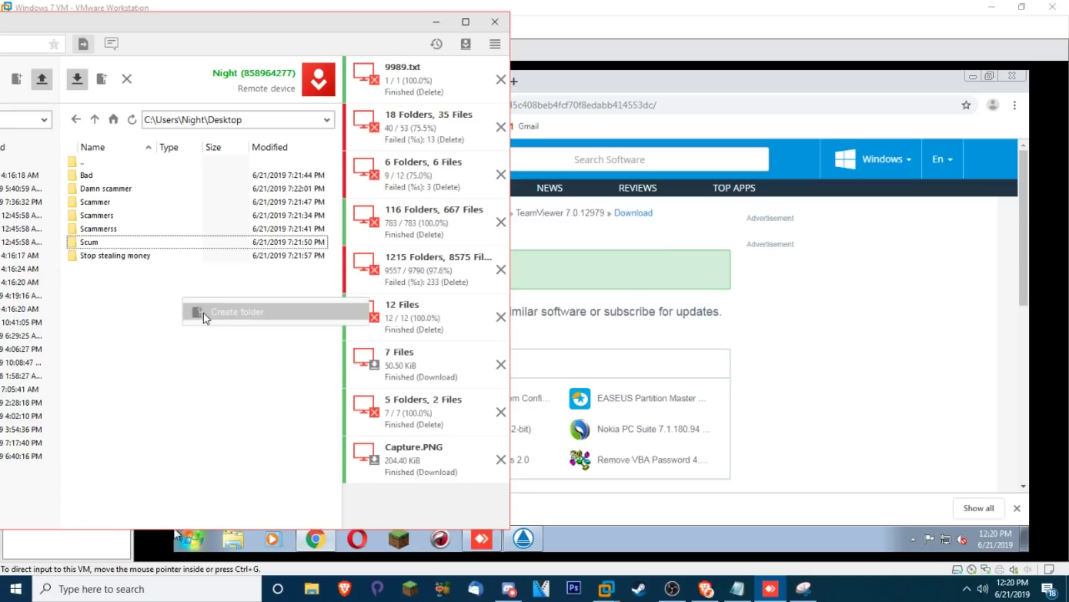
{"action": "left_click", "coordinate": [204, 312]}
{"action": "type", "text": "D"}
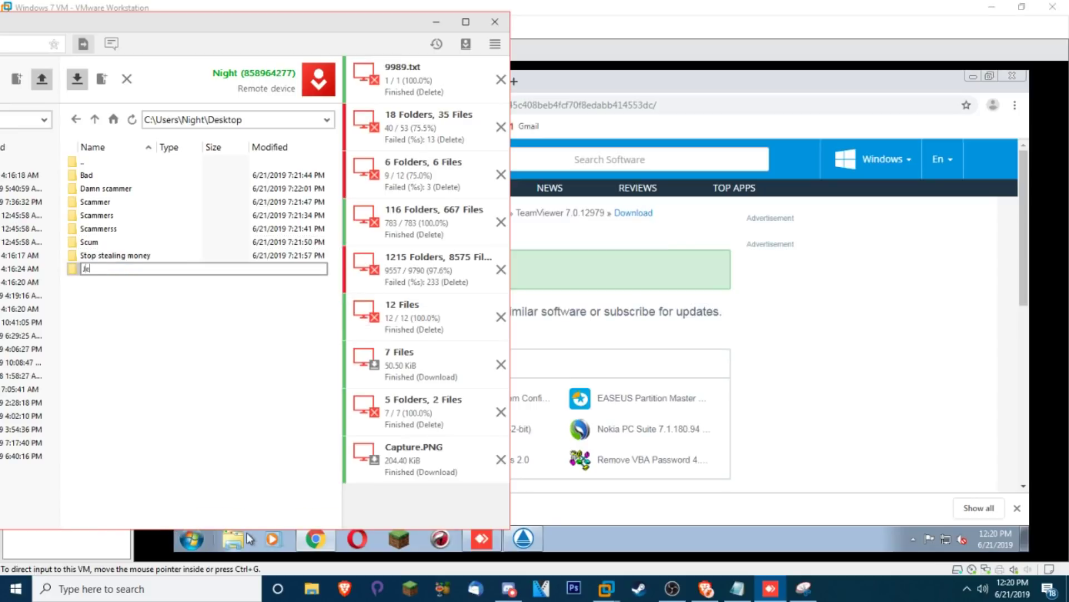
{"action": "left_click", "coordinate": [204, 315]}
{"action": "right_click", "coordinate": [204, 315]}
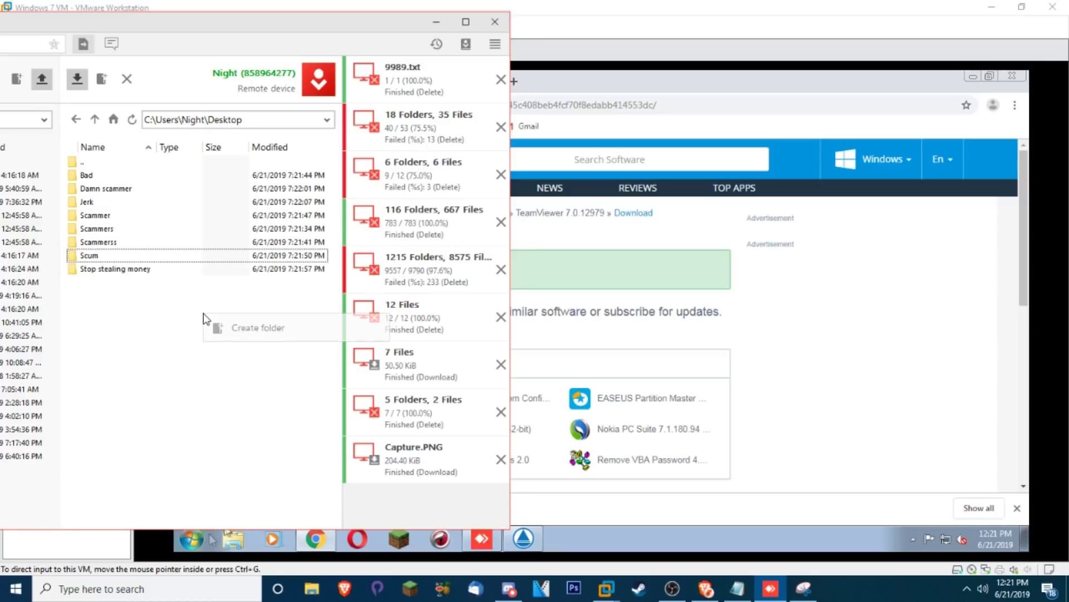
{"action": "left_click", "coordinate": [229, 330]}
{"action": "type", "text": "Ur"}
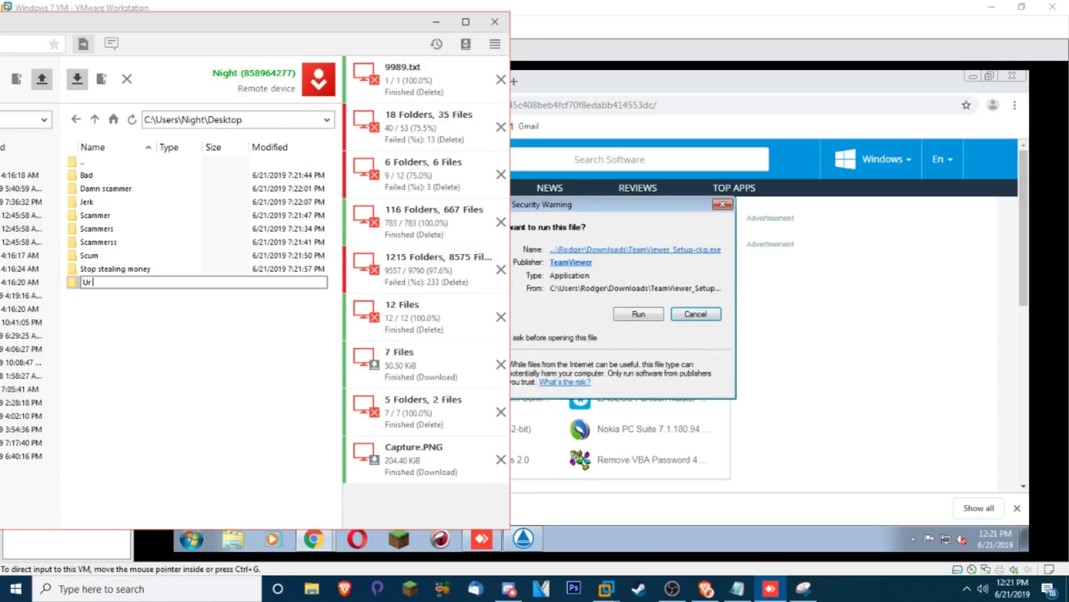
{"action": "type", "text": " bad"}
{"action": "key", "text": "Return"}
{"action": "right_click", "coordinate": [231, 334]}
{"action": "left_click", "coordinate": [244, 344]}
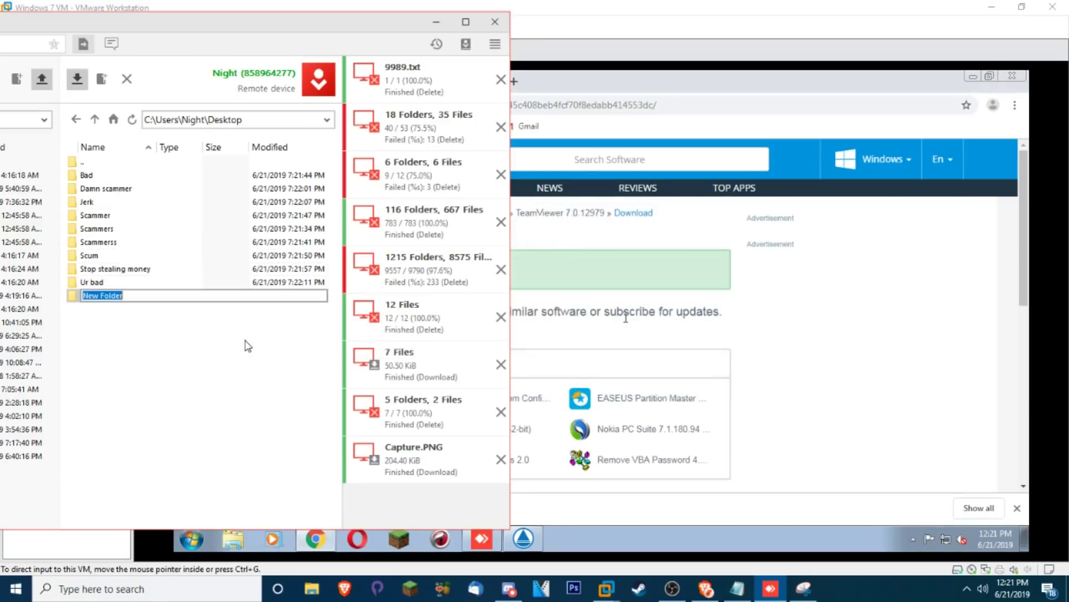
{"action": "type", "text": "At"}
{"action": "key", "text": "Return"}
Step: Add the Scamming folder, then abandon a half-typed name for the next folder
{"action": "right_click", "coordinate": [248, 345]}
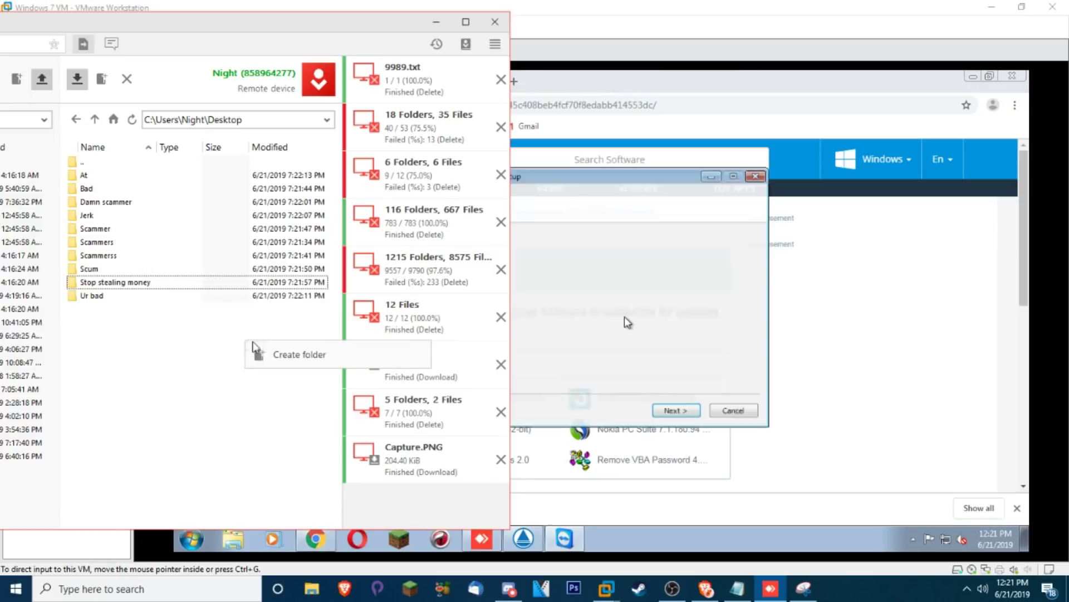
{"action": "left_click", "coordinate": [270, 353]}
{"action": "type", "text": "Scamm"}
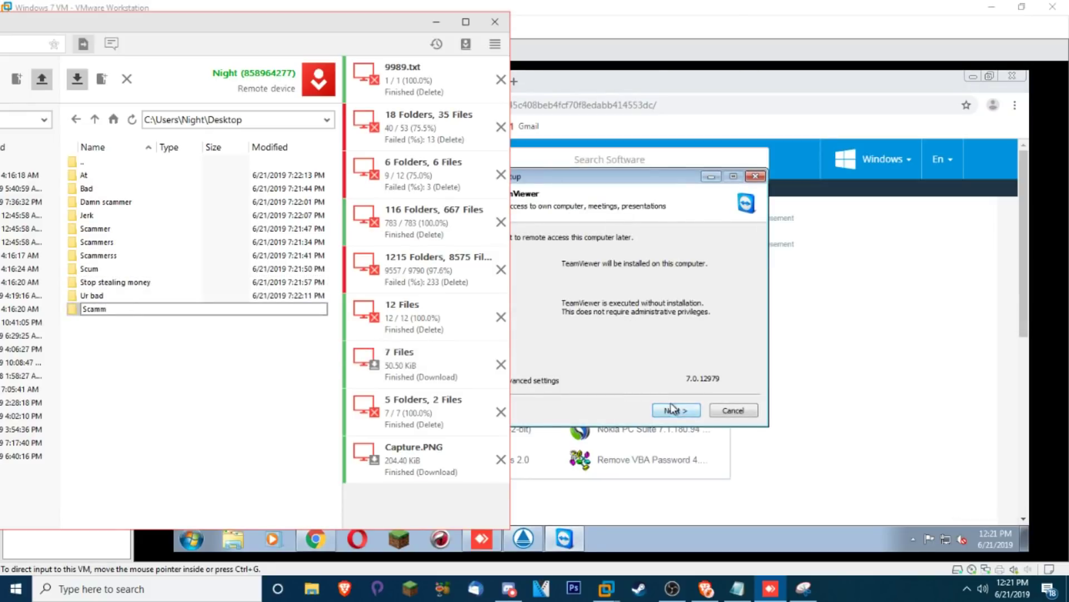
{"action": "type", "text": "ing"}
{"action": "key", "text": "Return"}
{"action": "right_click", "coordinate": [271, 351]}
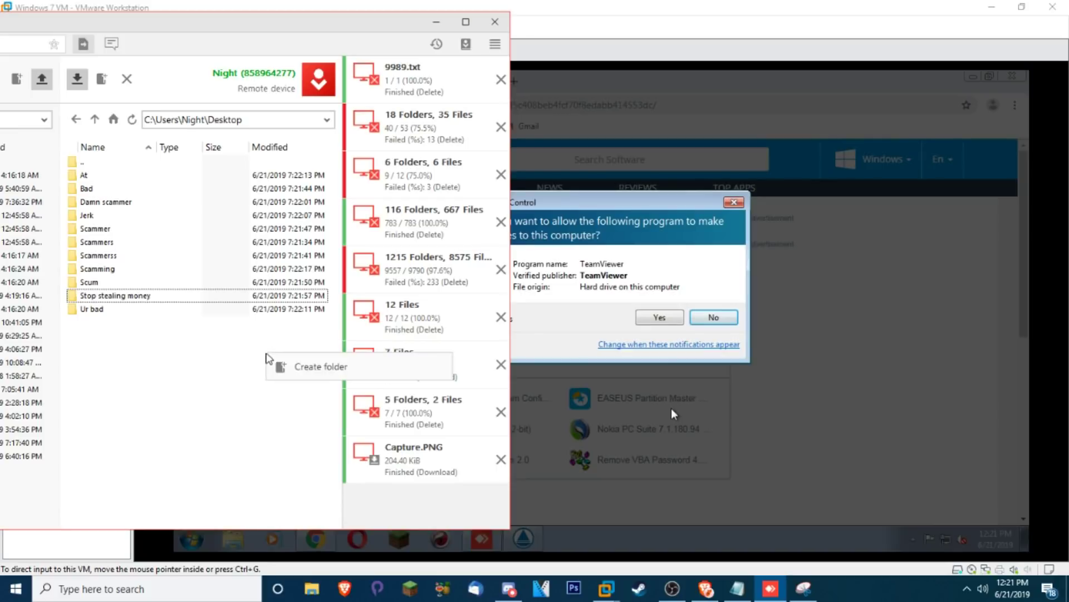
{"action": "left_click", "coordinate": [281, 366]}
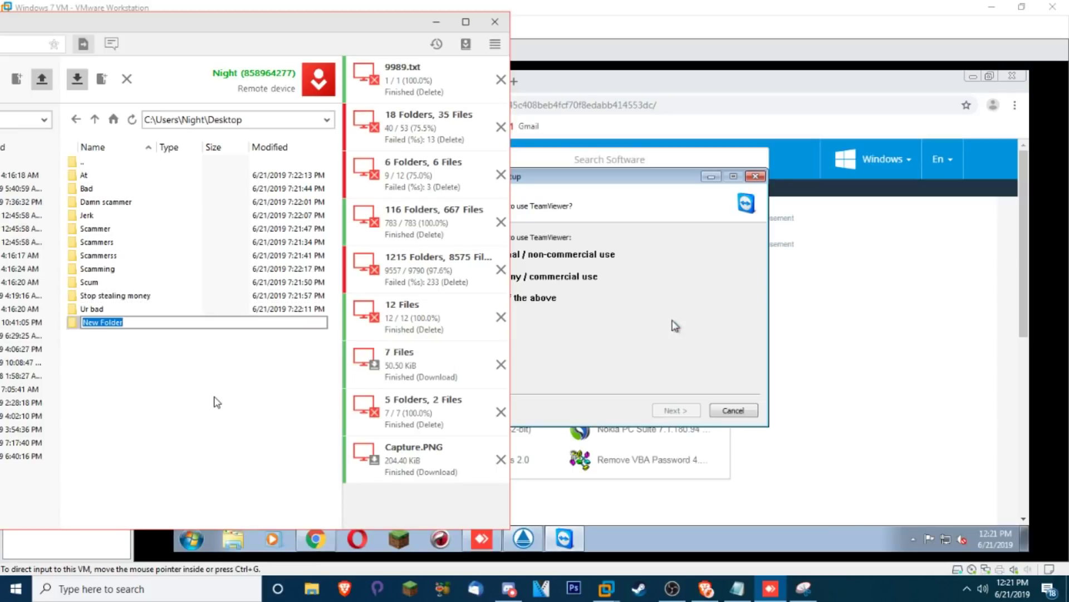
{"action": "type", "text": "msc"}
{"action": "left_click", "coordinate": [515, 302]}
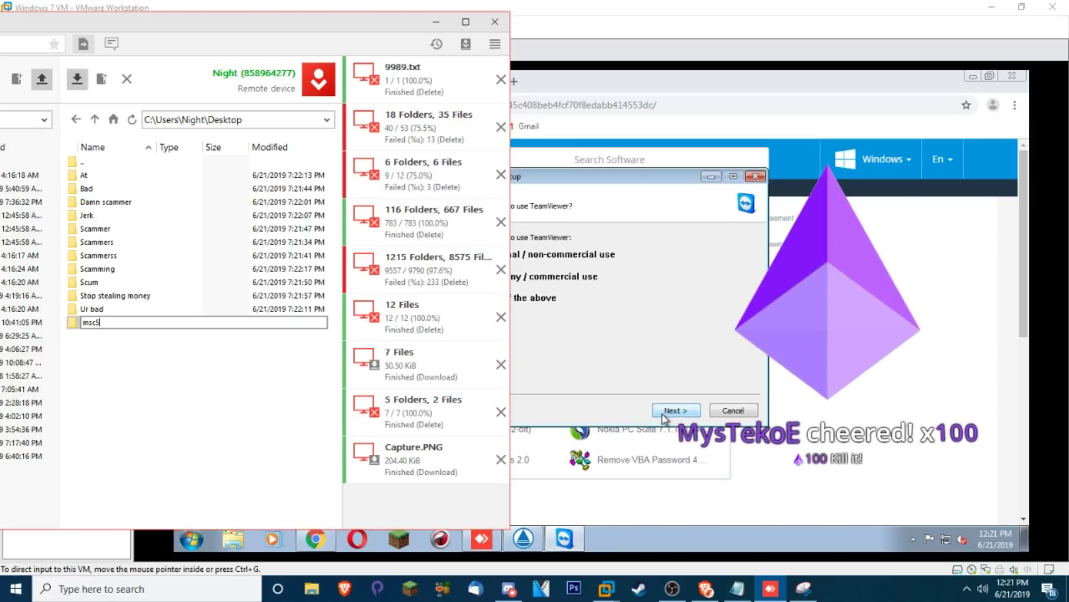
{"action": "type", "text": "5"}
{"action": "key", "text": "Return"}
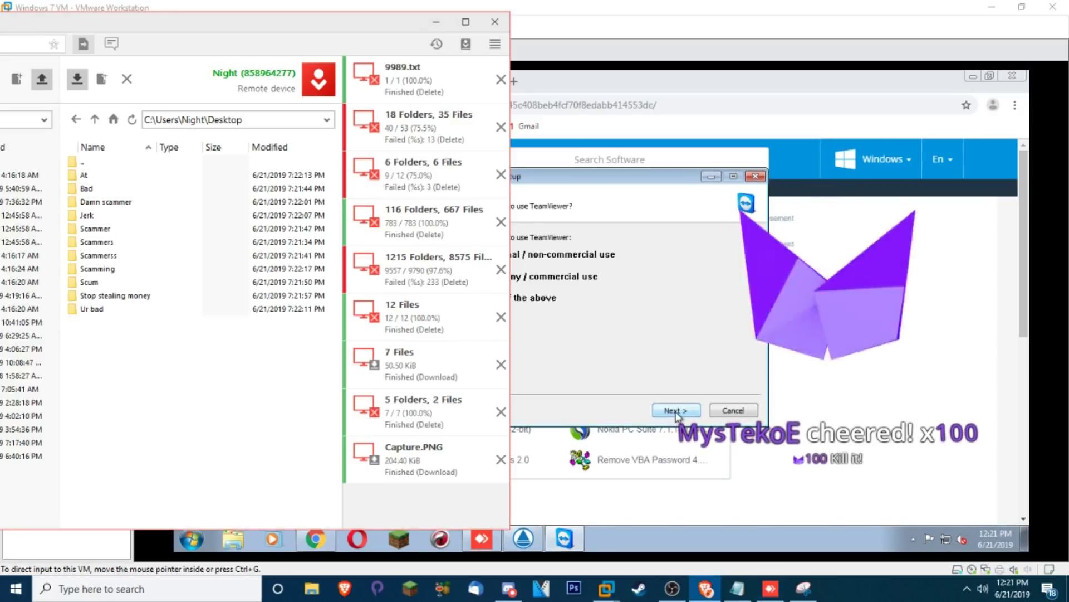
{"action": "left_click", "coordinate": [678, 412]}
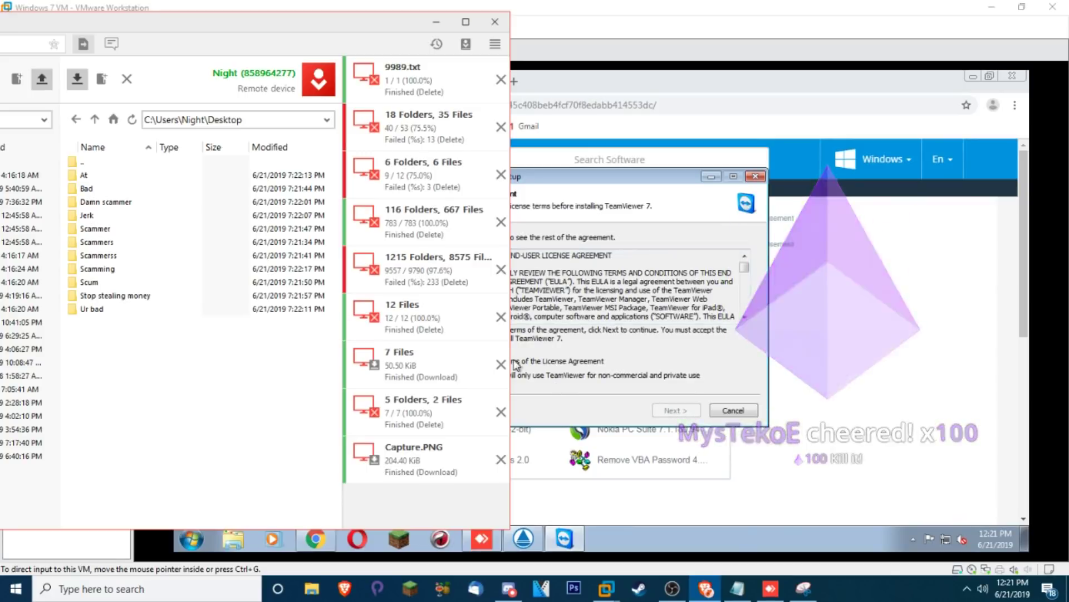
{"action": "left_click", "coordinate": [520, 377]}
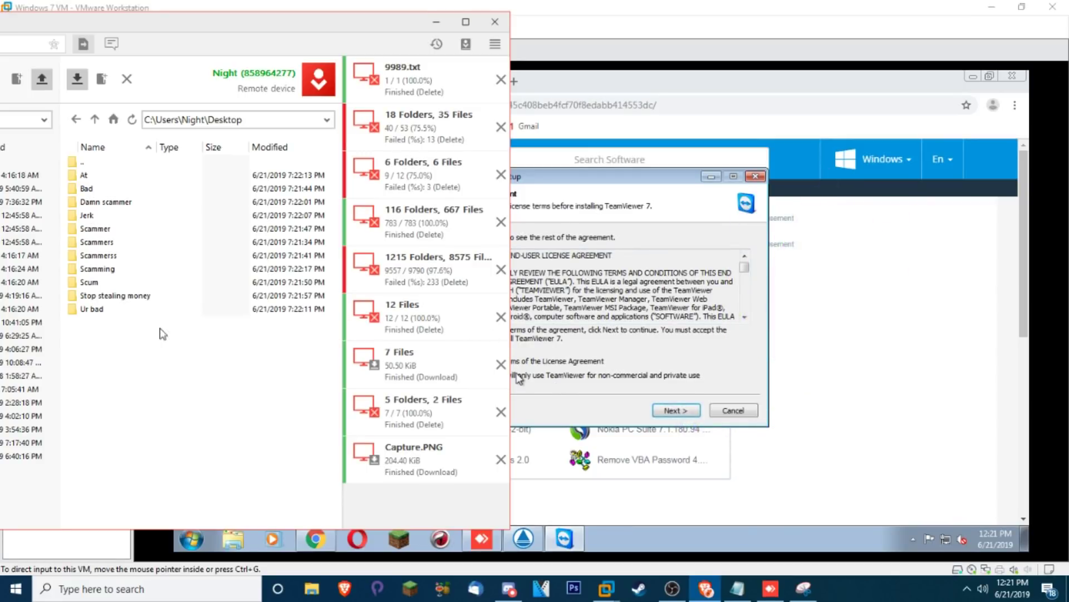
{"action": "right_click", "coordinate": [161, 372]}
{"action": "left_click", "coordinate": [196, 397]}
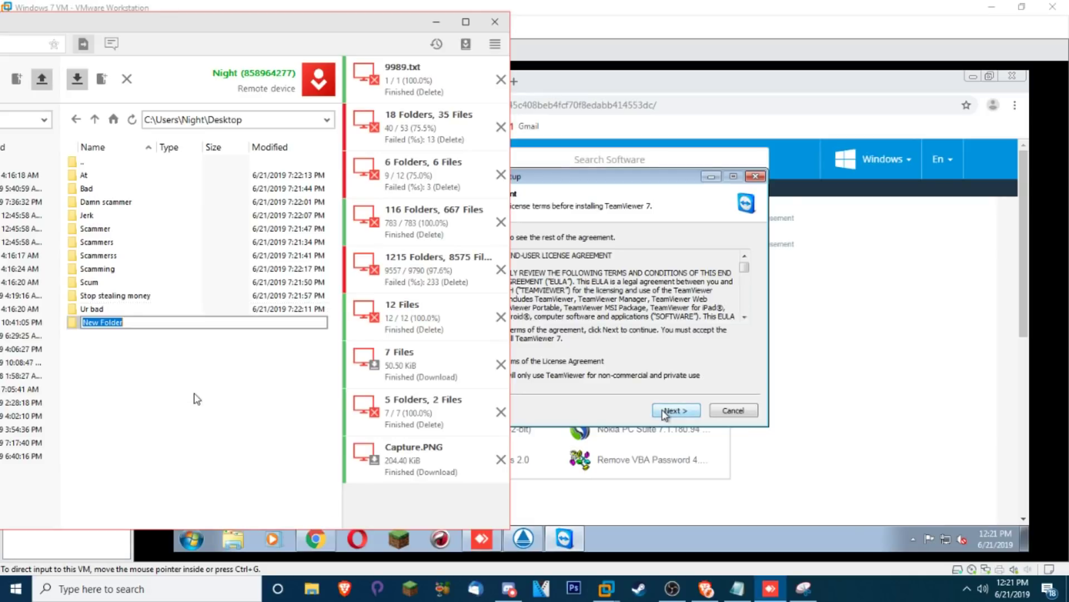
{"action": "type", "text": "Msc9879"}
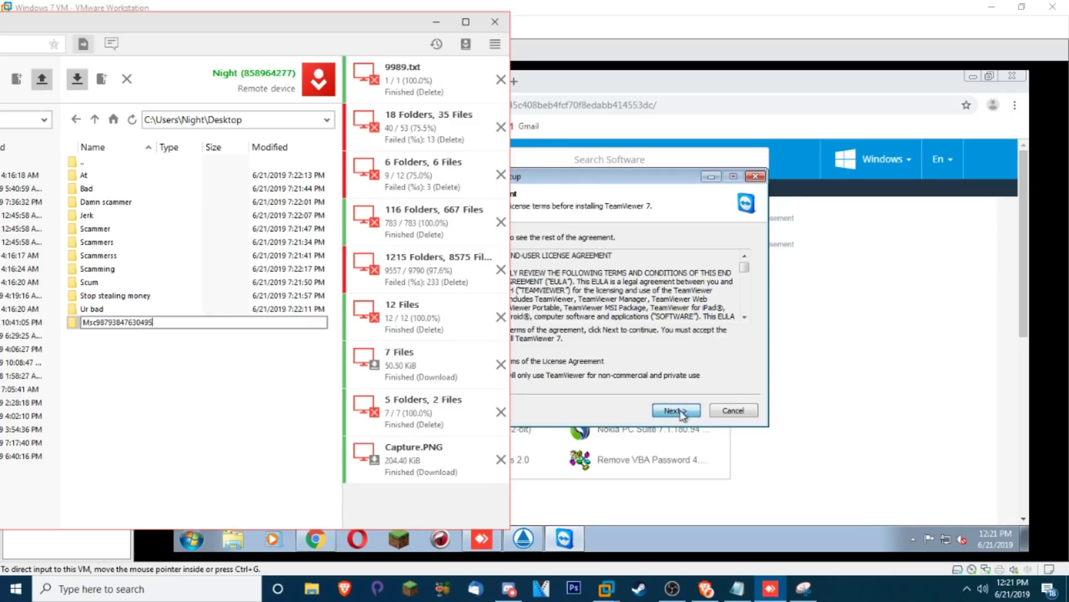
{"action": "left_click", "coordinate": [677, 410]}
{"action": "right_click", "coordinate": [196, 398]}
{"action": "left_click", "coordinate": [229, 408]}
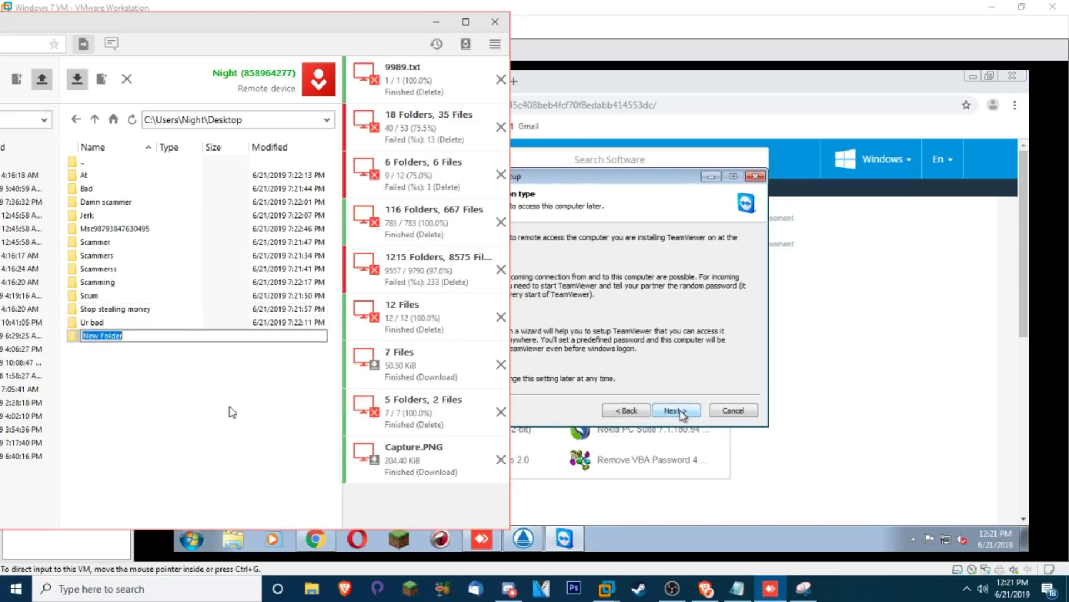
{"action": "type", "text": "Poor"}
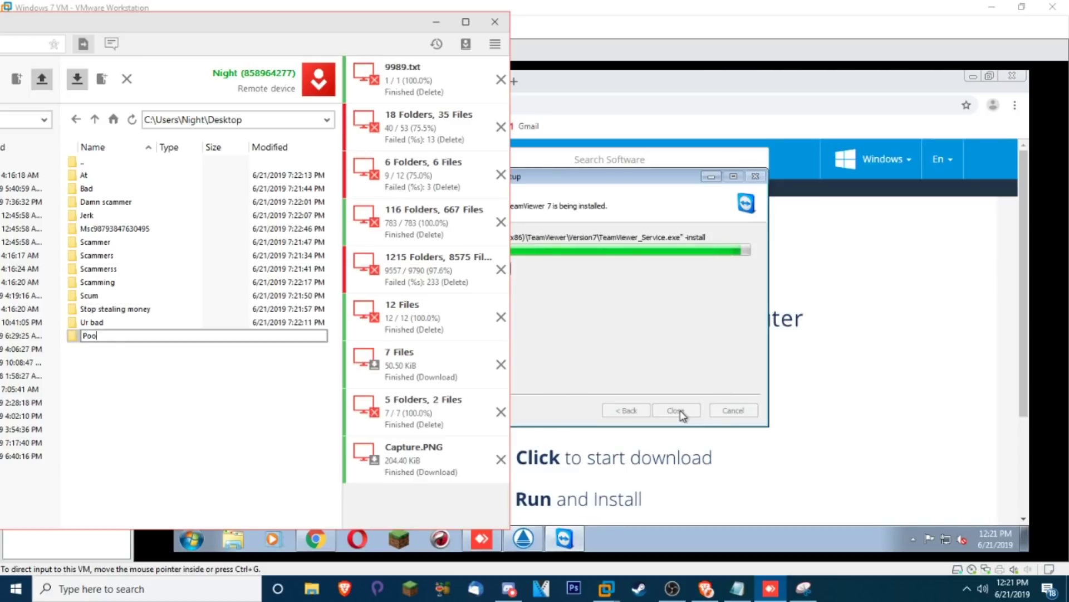
{"action": "type", "text": " scum"}
{"action": "key", "text": "Return"}
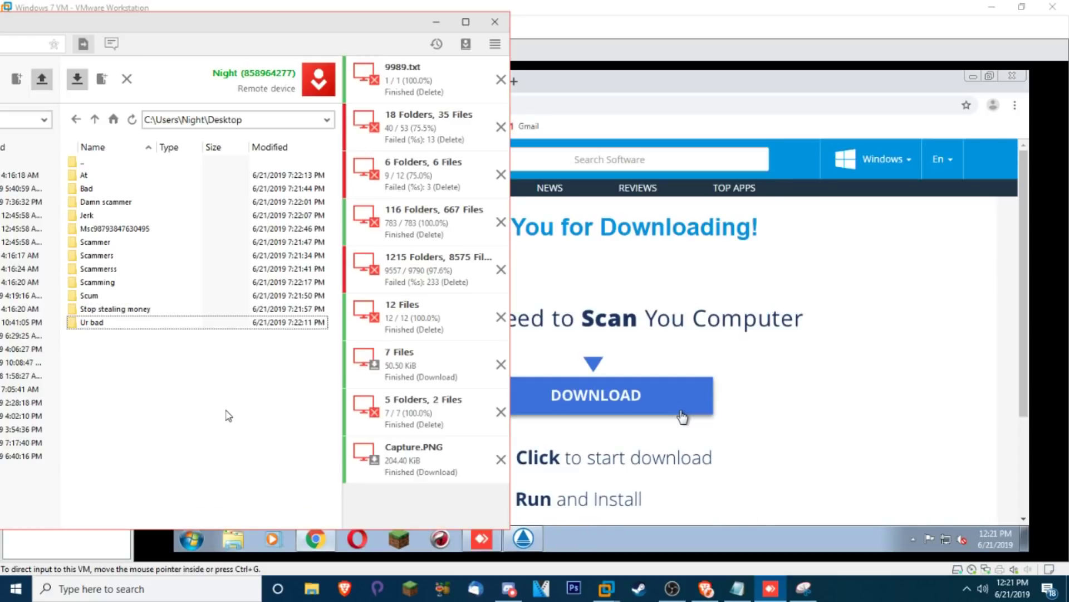
Step: Add a Dummy folder after a duplicate-name error on another attempt
{"action": "right_click", "coordinate": [228, 415]}
{"action": "left_click", "coordinate": [245, 423]}
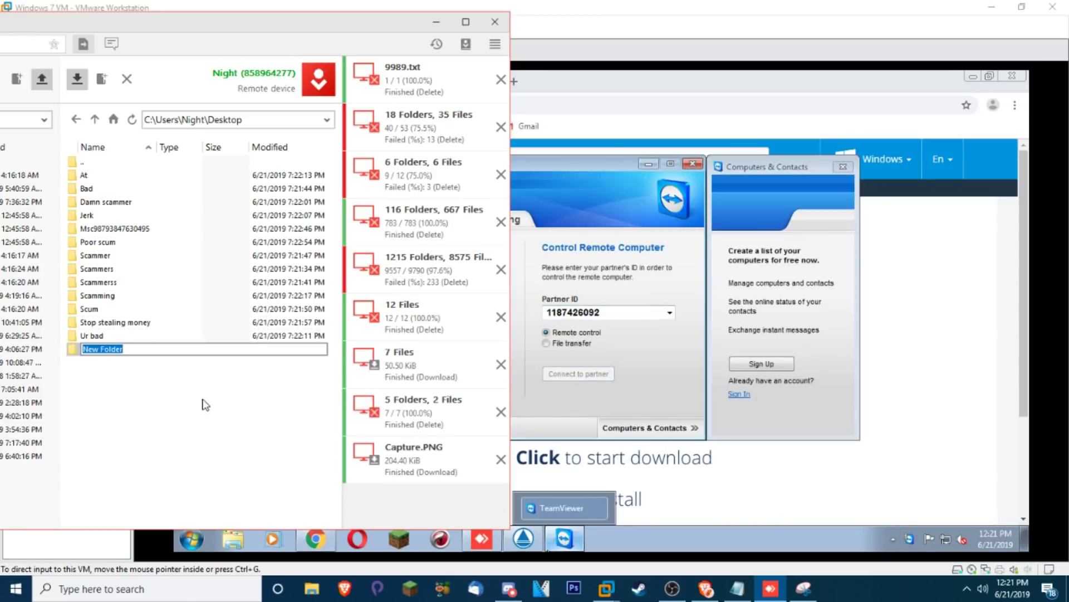
{"action": "key", "text": "BackSpace"}
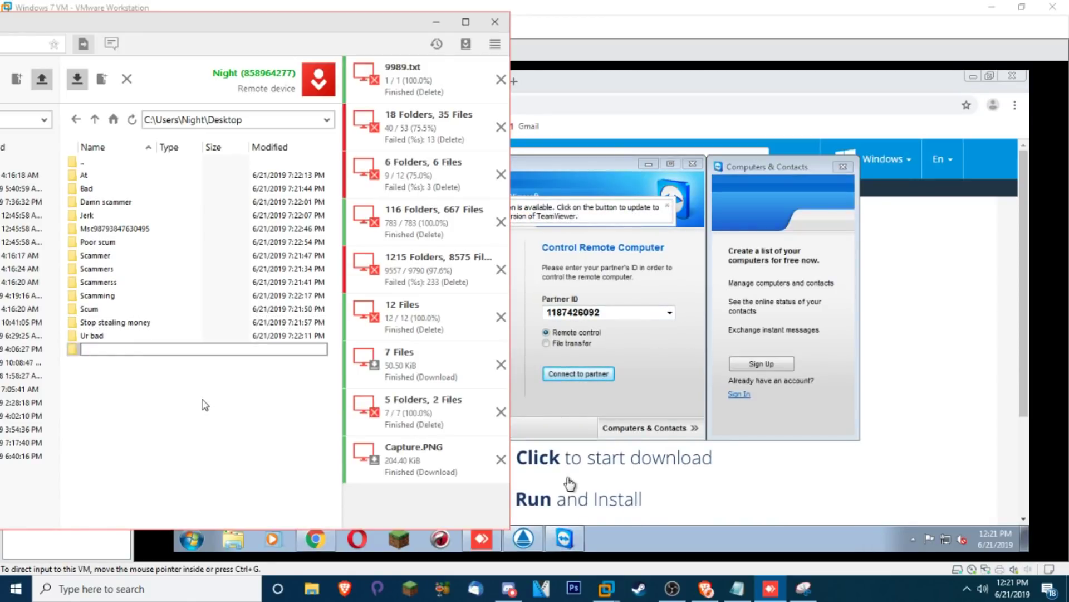
{"action": "type", "text": "Scamer"}
{"action": "key", "text": "Return"}
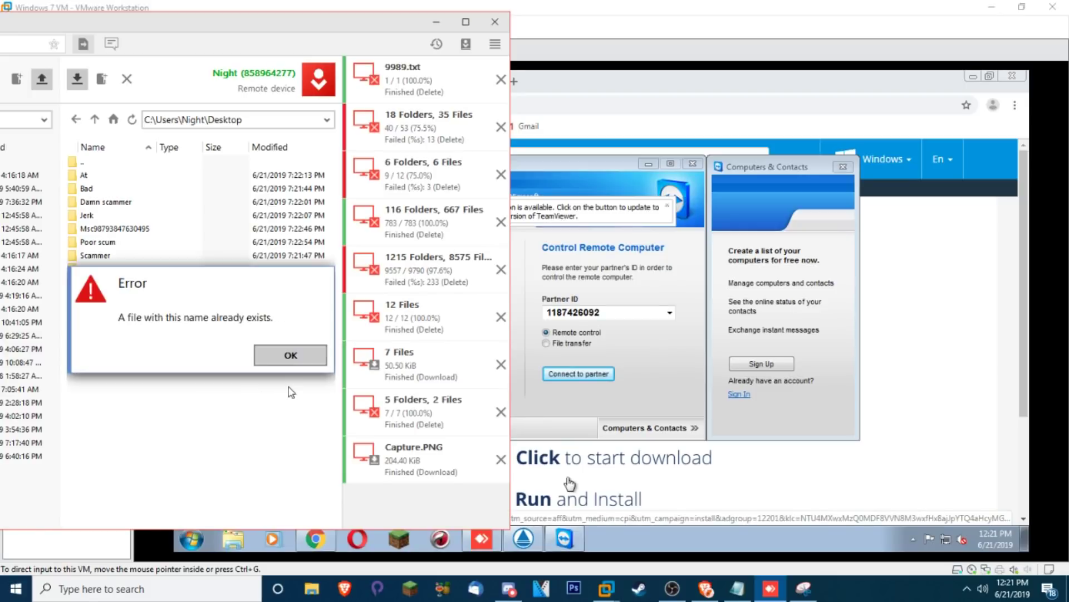
{"action": "left_click", "coordinate": [278, 359]}
{"action": "right_click", "coordinate": [187, 425]}
{"action": "left_click", "coordinate": [212, 435]}
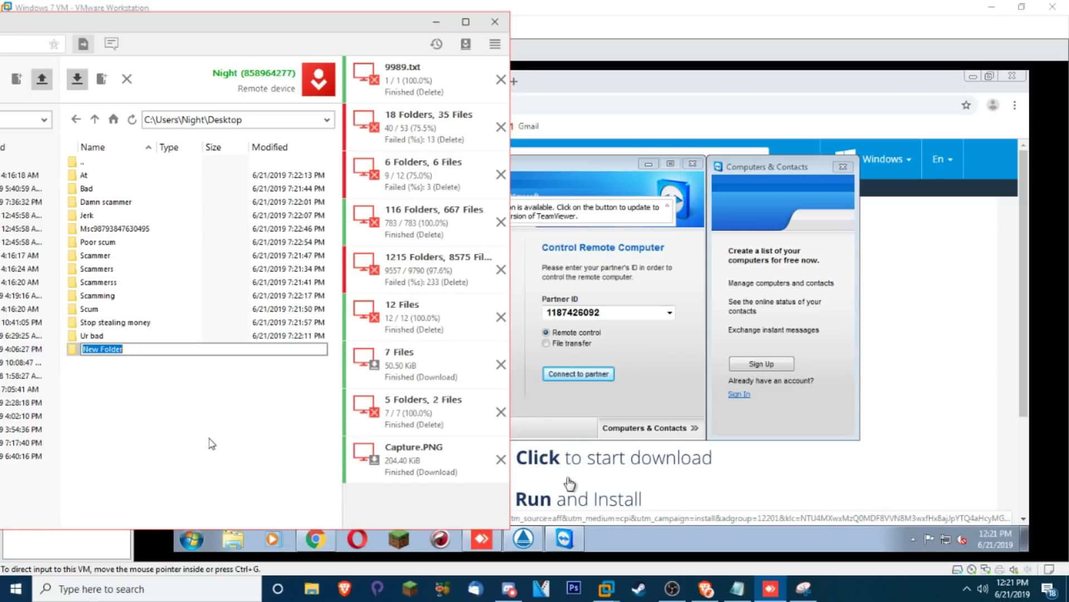
{"action": "type", "text": "Dummy"}
{"action": "key", "text": "Return"}
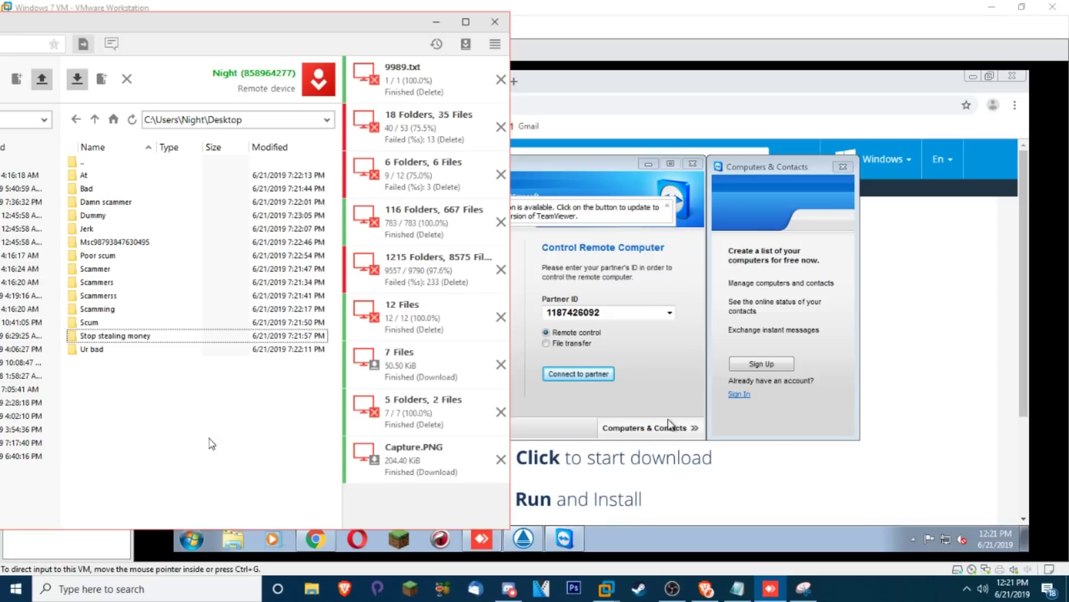
Step: Replace the old TeamViewer partner ID with the new one pasted in
{"action": "left_click", "coordinate": [633, 312]}
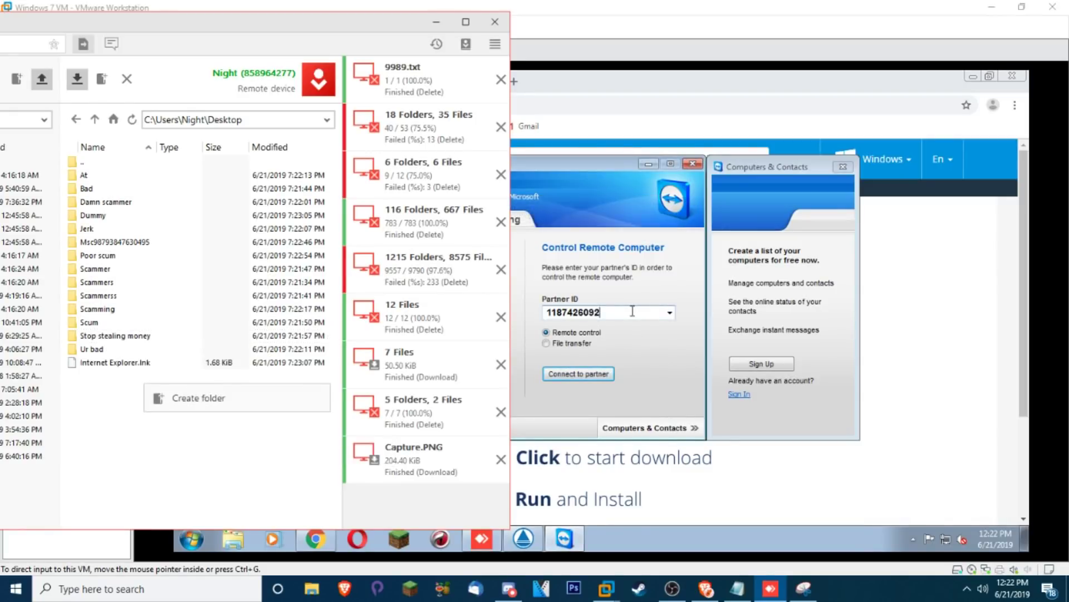
{"action": "type", "text": "118742609"}
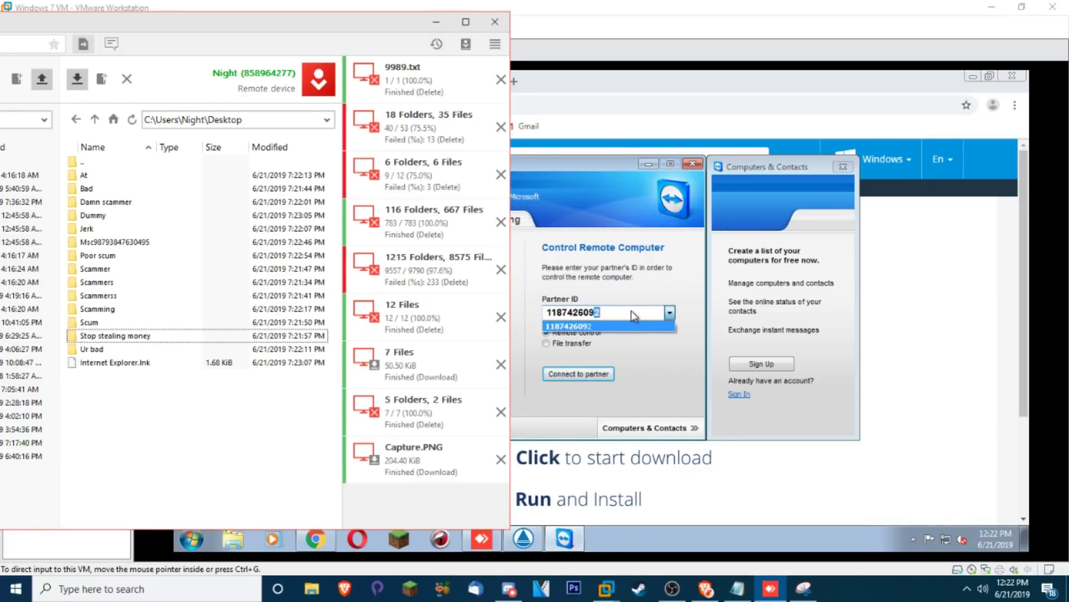
{"action": "key", "text": "BackSpace"}
{"action": "key", "text": "BackSpace"}
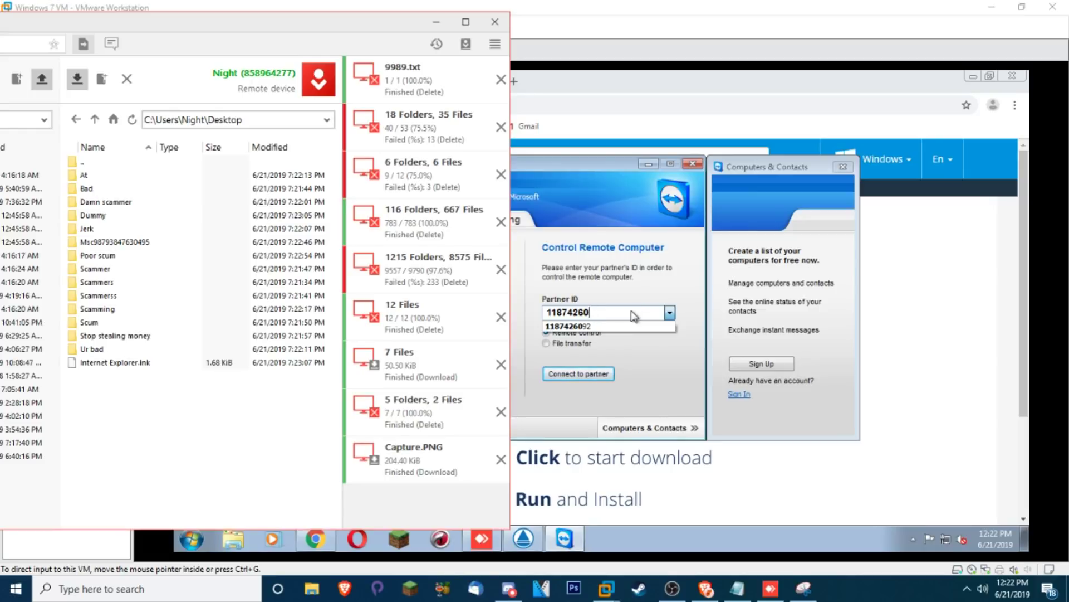
{"action": "key", "text": "BackSpace"}
{"action": "key", "text": "BackSpace"}
{"action": "key", "text": "BackSpace"}
{"action": "key", "text": "BackSpace"}
{"action": "key", "text": "BackSpace"}
{"action": "key", "text": "BackSpace"}
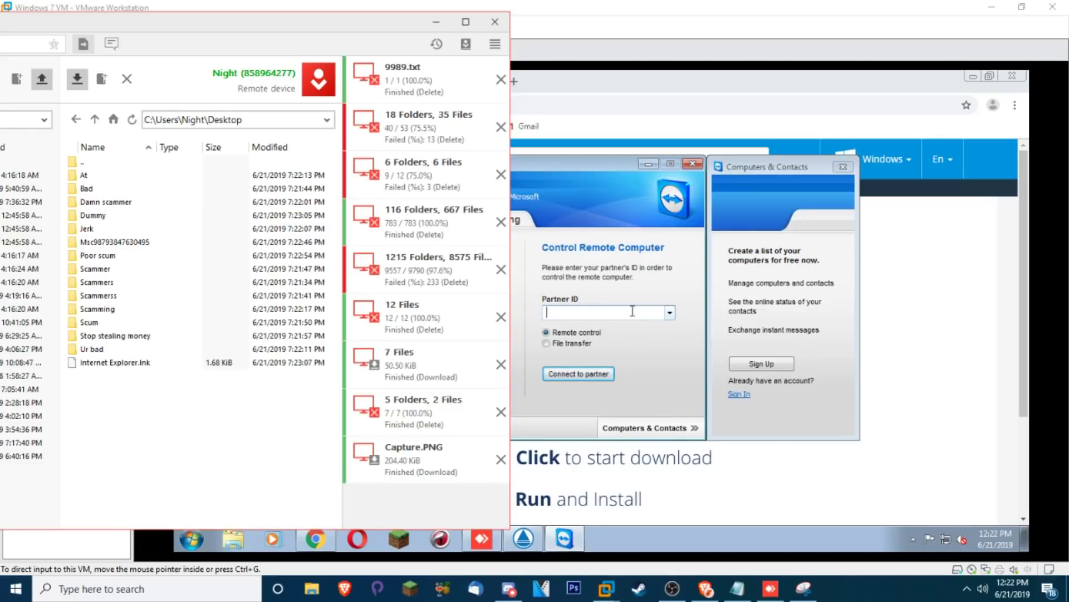
{"action": "key", "text": "ctrl+v"}
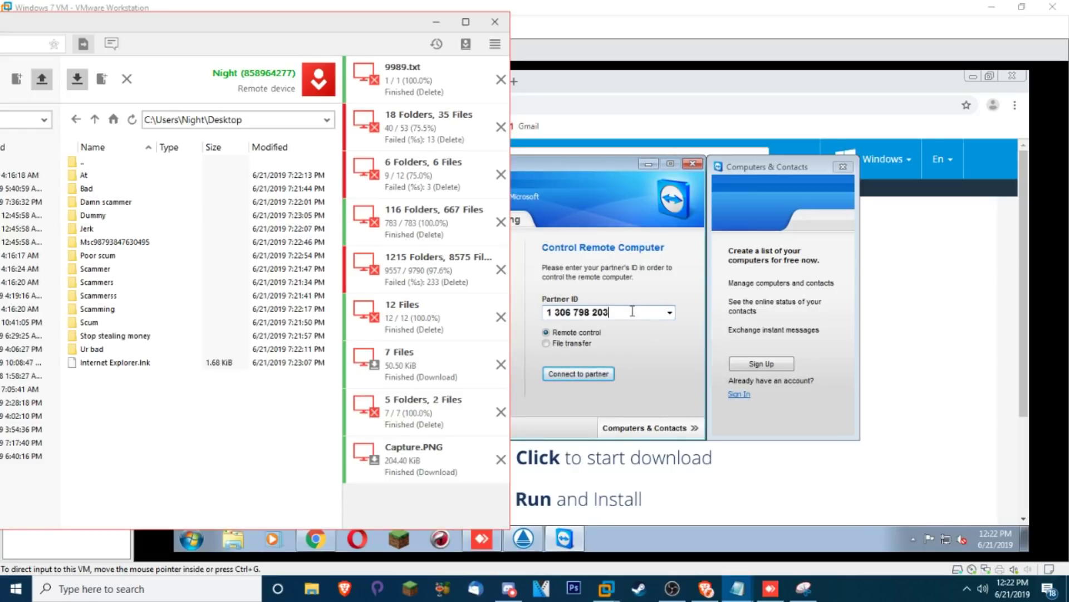
{"action": "left_click_drag", "start_coordinate": [674, 85], "coordinate": [588, 84]}
Step: Type U SUCK AT SCAMMING into the Scammer note, save and minimise it
{"action": "type", "text": "U SUCK AT SCAMMING"}
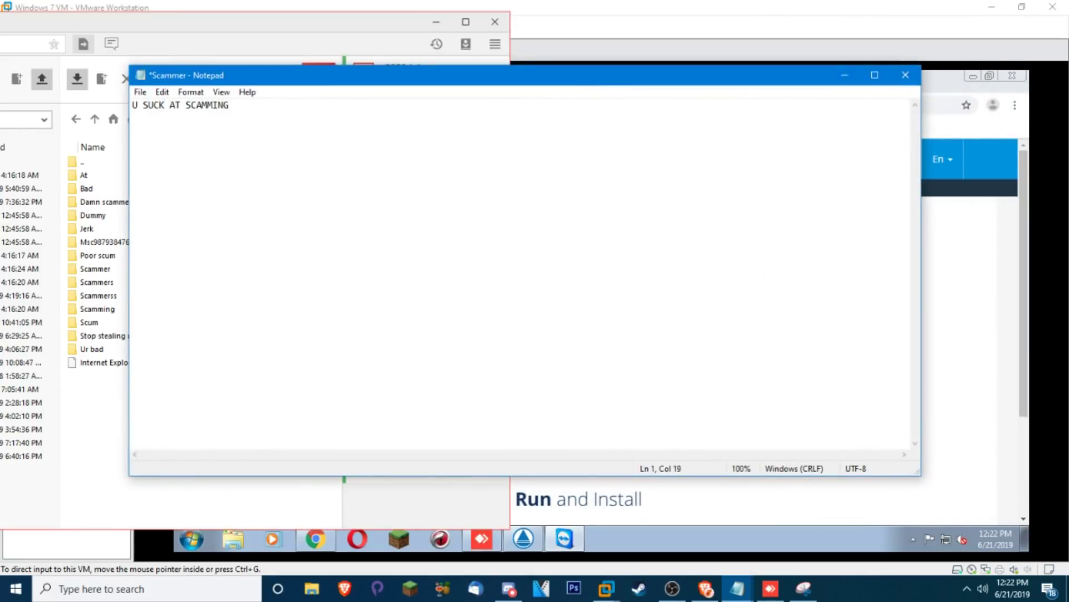
{"action": "key", "text": "ctrl+s"}
{"action": "left_click", "coordinate": [927, 83]}
Step: Submit the connection password twice, then close the Scammer note
{"action": "key", "text": "Return"}
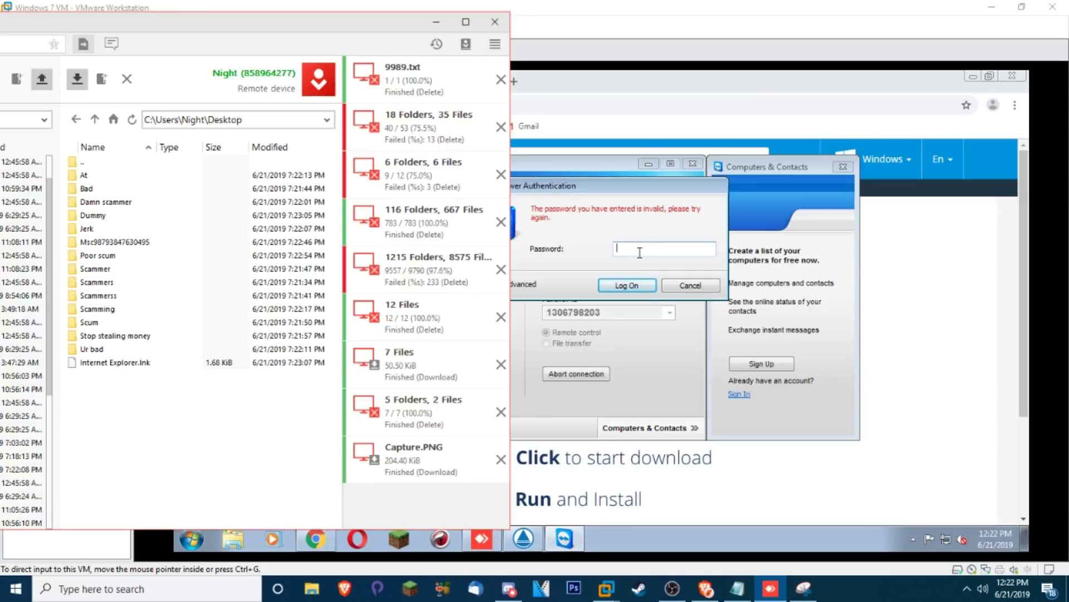
{"action": "type", "text": "******"}
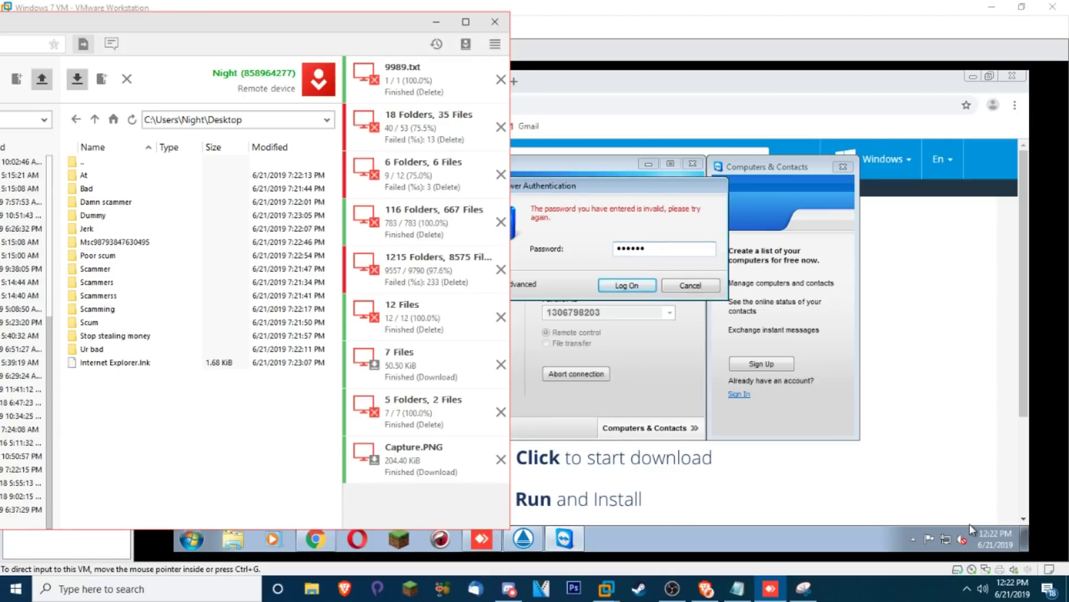
{"action": "key", "text": "Return"}
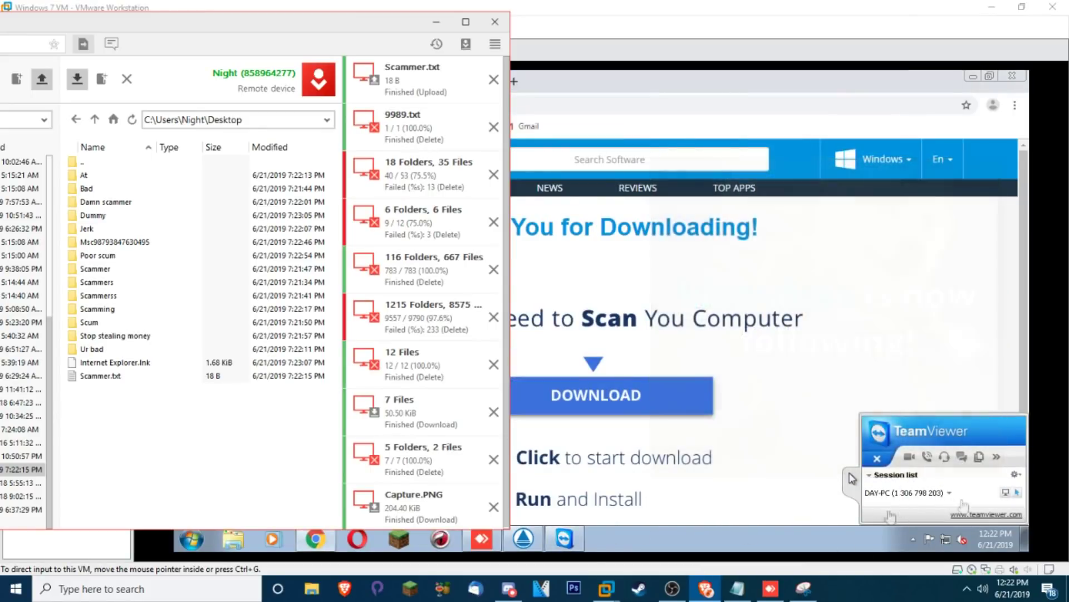
{"action": "left_click", "coordinate": [805, 588]}
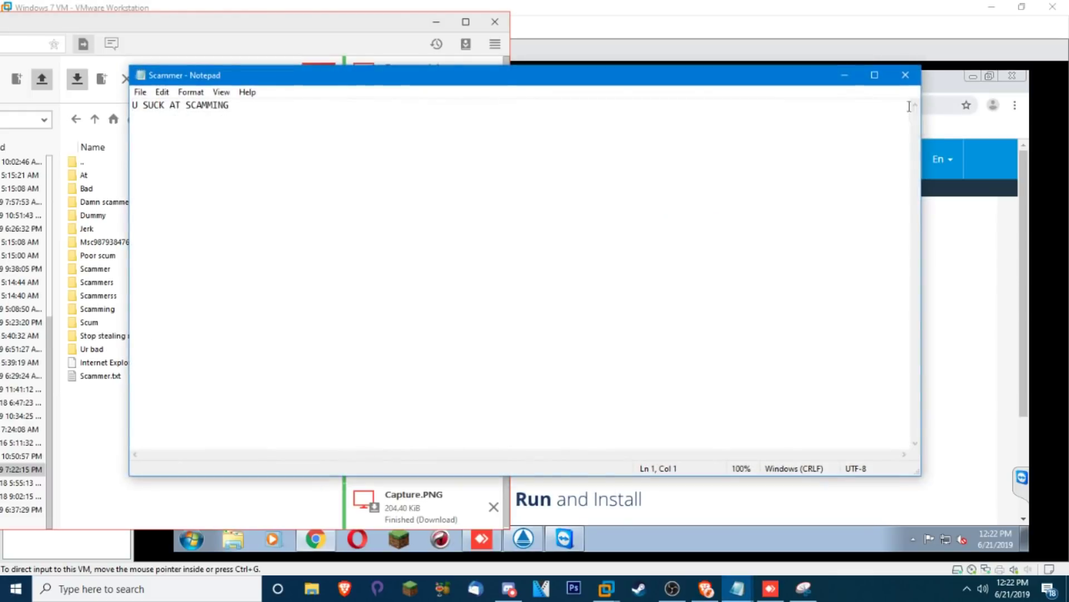
{"action": "left_click", "coordinate": [906, 75]}
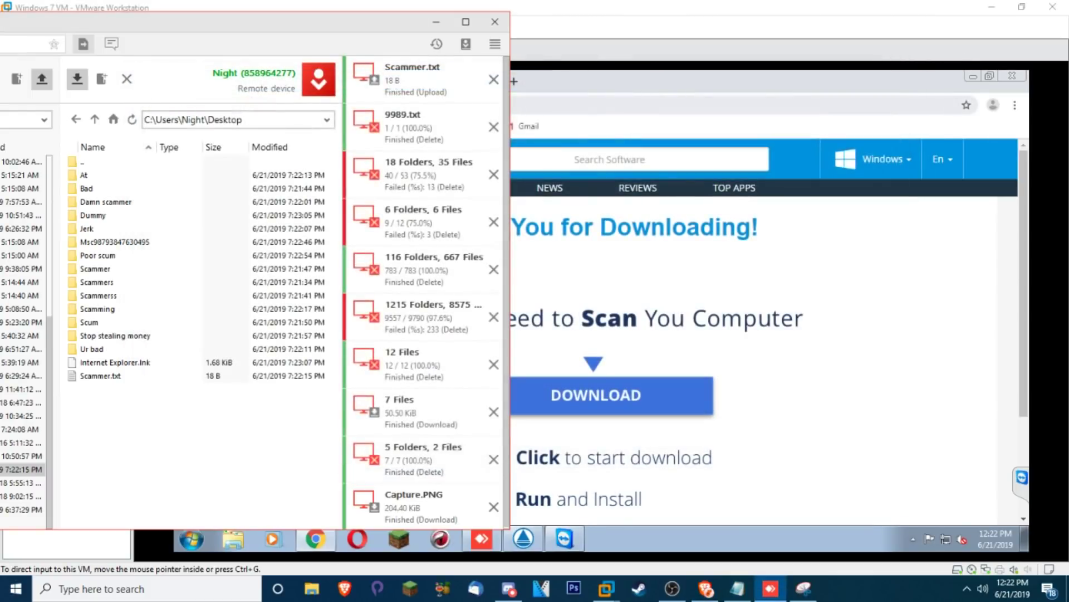
Step: Let the monitor driver install proceed and add folders Jerkss and Lol
{"action": "left_click", "coordinate": [660, 345]}
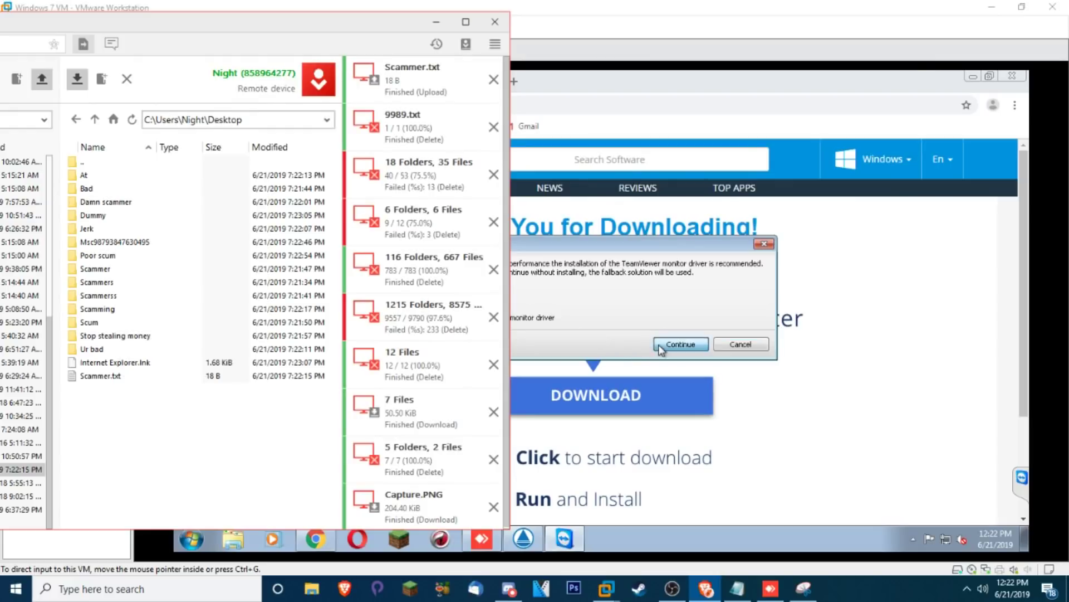
{"action": "right_click", "coordinate": [146, 462]}
{"action": "left_click", "coordinate": [180, 483]}
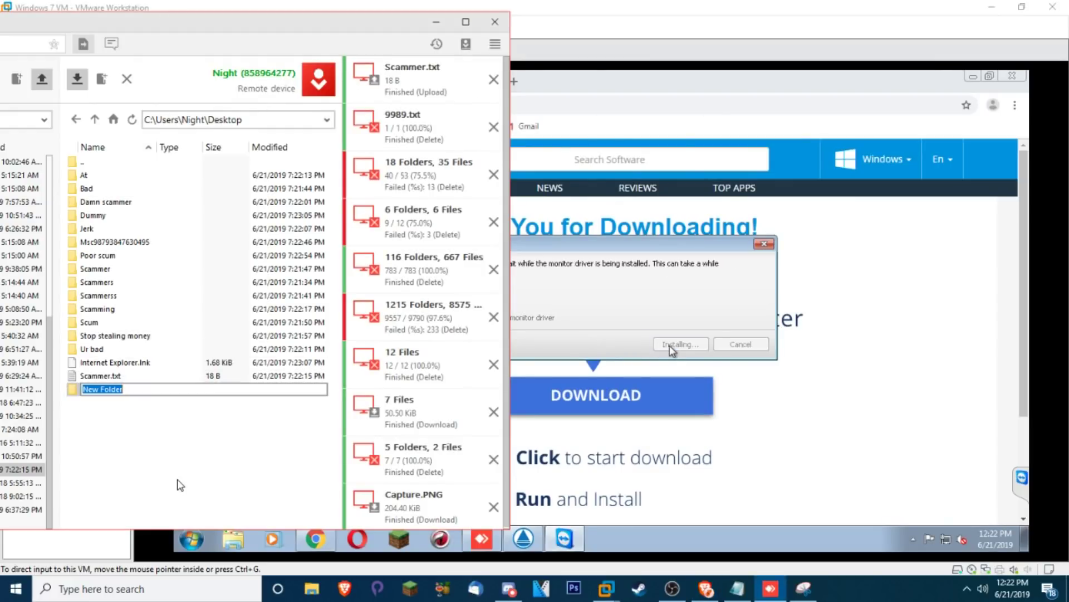
{"action": "type", "text": "Jerkss"}
{"action": "key", "text": "Return"}
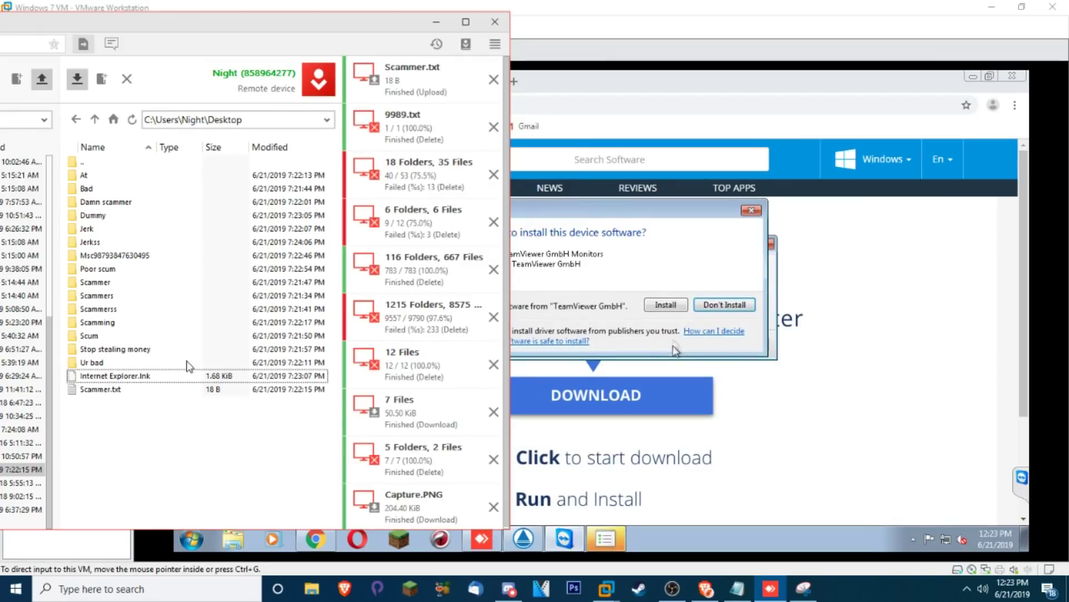
{"action": "right_click", "coordinate": [172, 434]}
{"action": "left_click", "coordinate": [202, 442]}
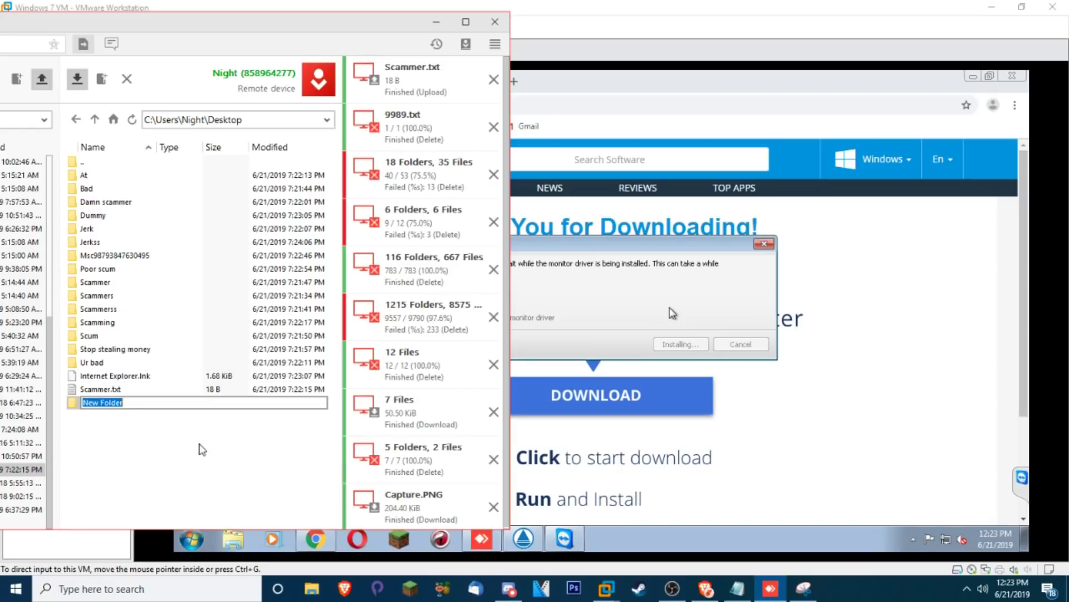
{"action": "type", "text": "Lol"}
{"action": "key", "text": "Return"}
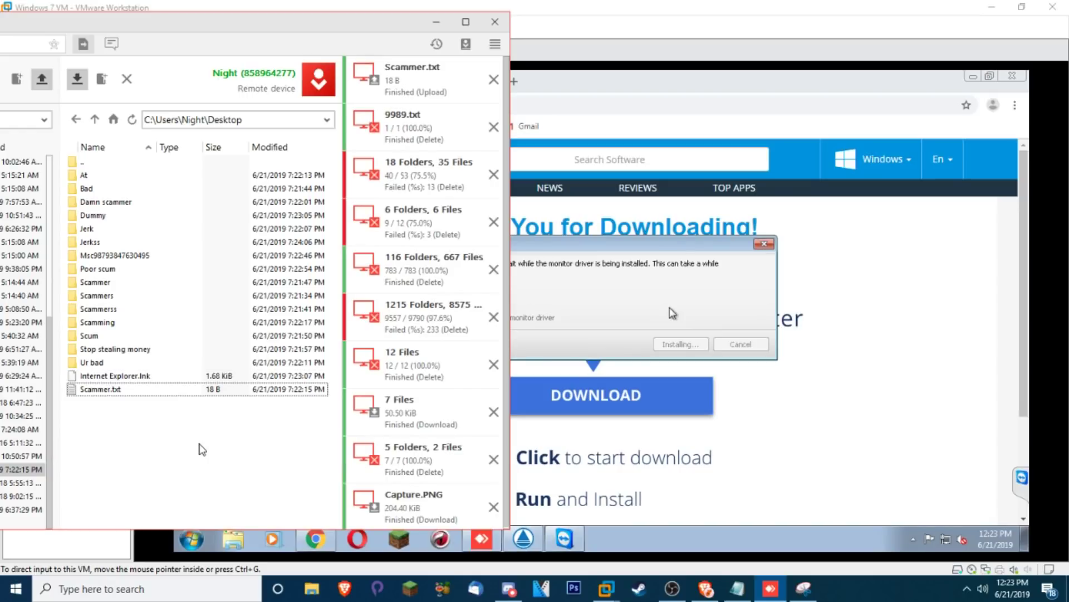
Step: Add the folders Dextop, Teamviewer and lul to the remote Desktop
{"action": "right_click", "coordinate": [201, 445]}
{"action": "left_click", "coordinate": [228, 462]}
{"action": "type", "text": "Dexto"}
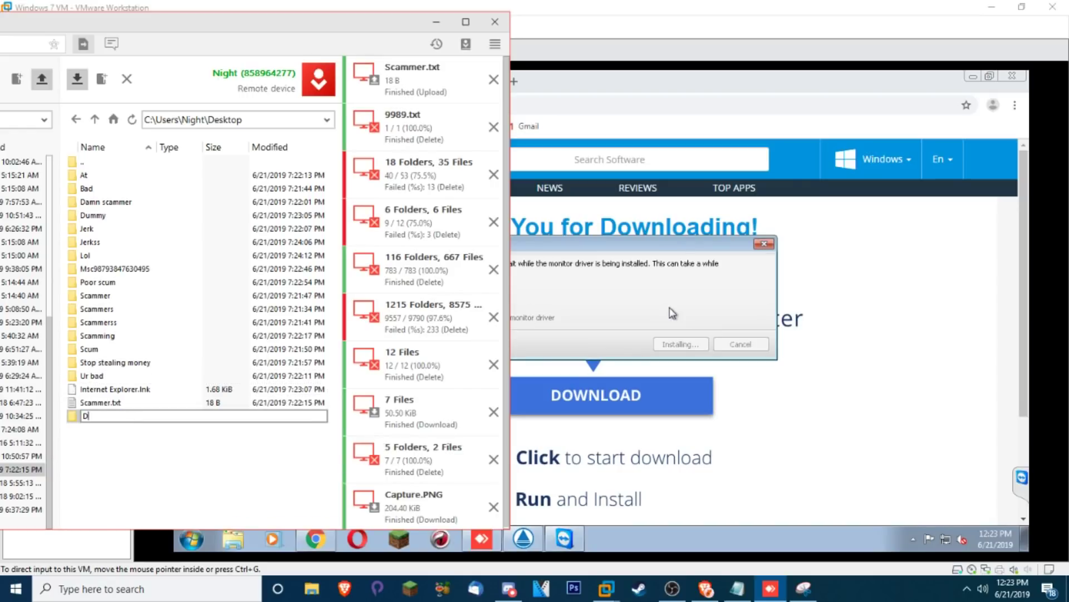
{"action": "type", "text": "p"}
{"action": "key", "text": "Return"}
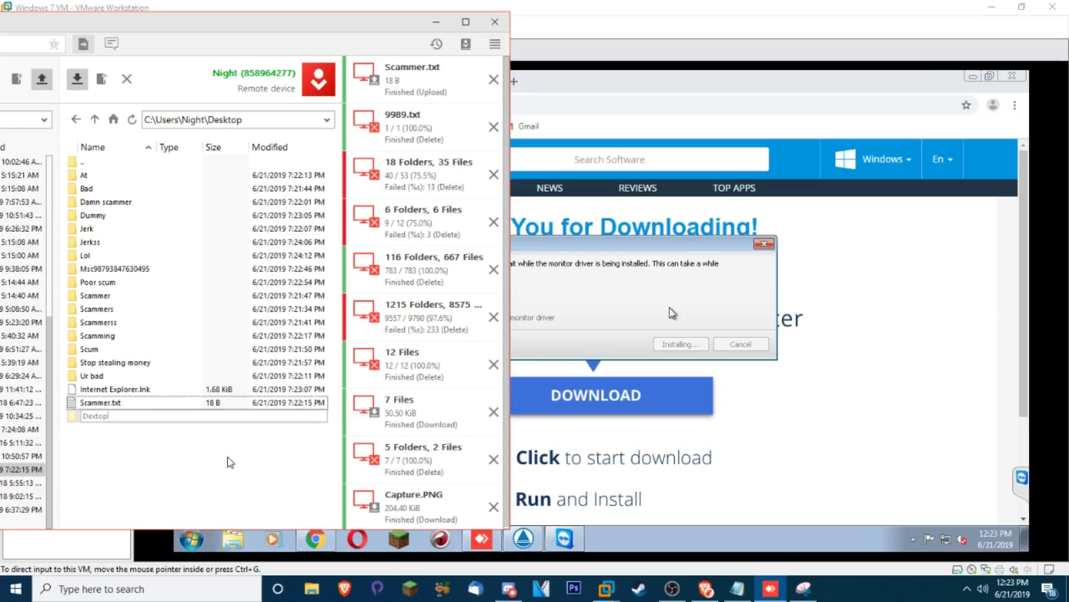
{"action": "right_click", "coordinate": [227, 456]}
{"action": "left_click", "coordinate": [256, 472]}
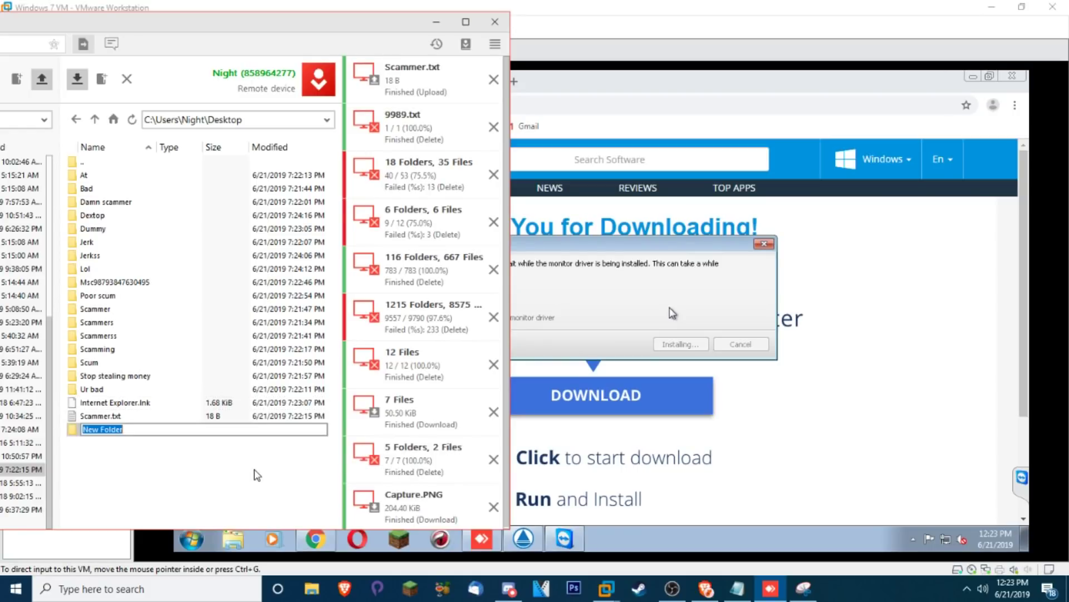
{"action": "type", "text": "Teamviewer"}
{"action": "key", "text": "Return"}
{"action": "right_click", "coordinate": [254, 469]}
{"action": "left_click", "coordinate": [282, 485]}
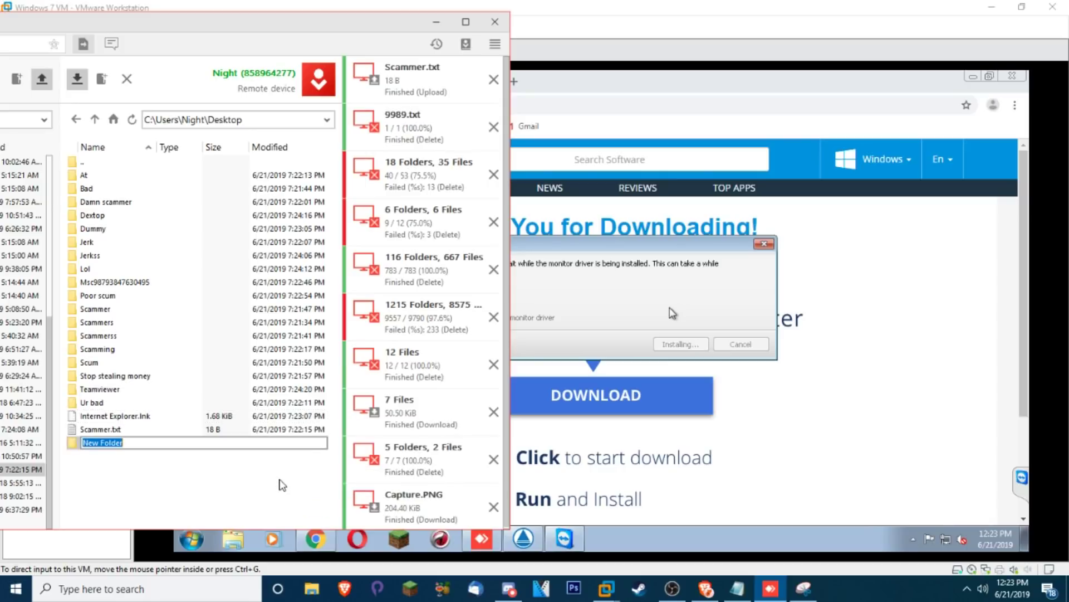
{"action": "type", "text": "I"}
{"action": "key", "text": "Return"}
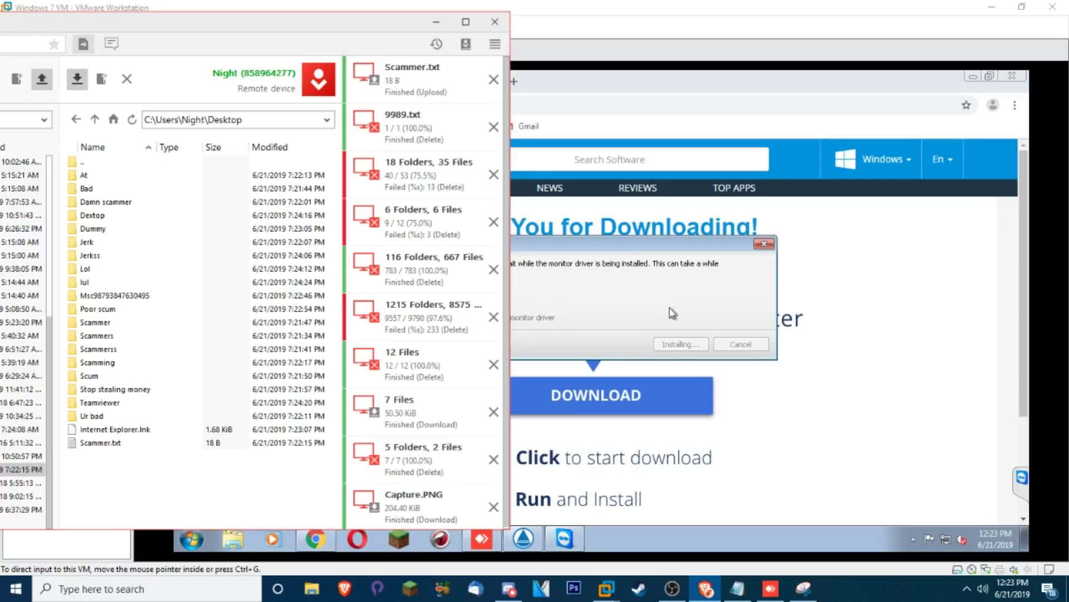
Step: Add the folders Hahhahahhahaha and ler, then go up one folder
{"action": "right_click", "coordinate": [140, 462]}
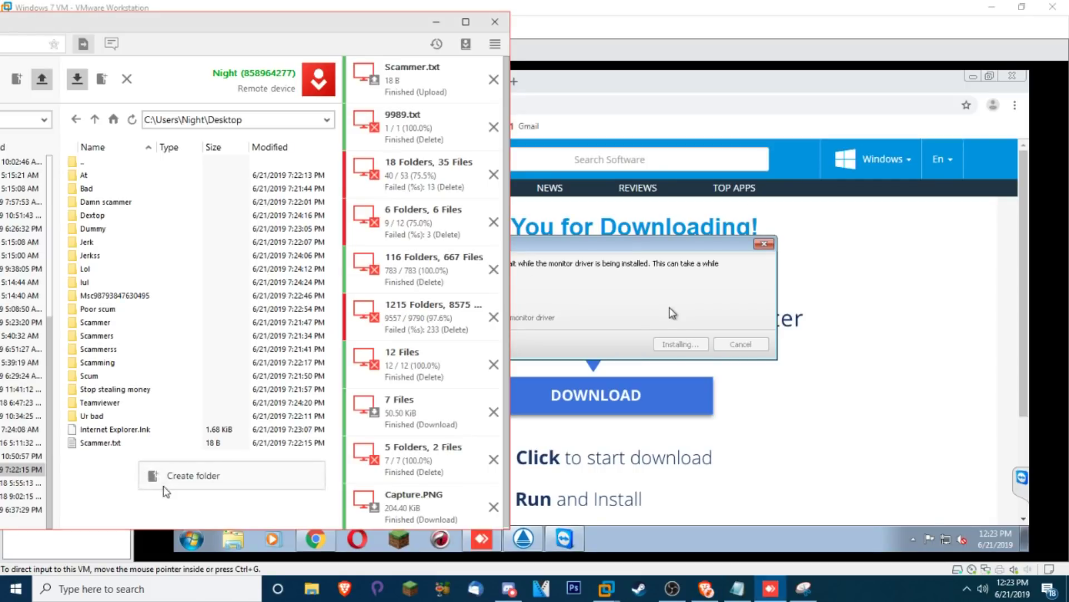
{"action": "left_click", "coordinate": [184, 480]}
{"action": "type", "text": "Hahhah"}
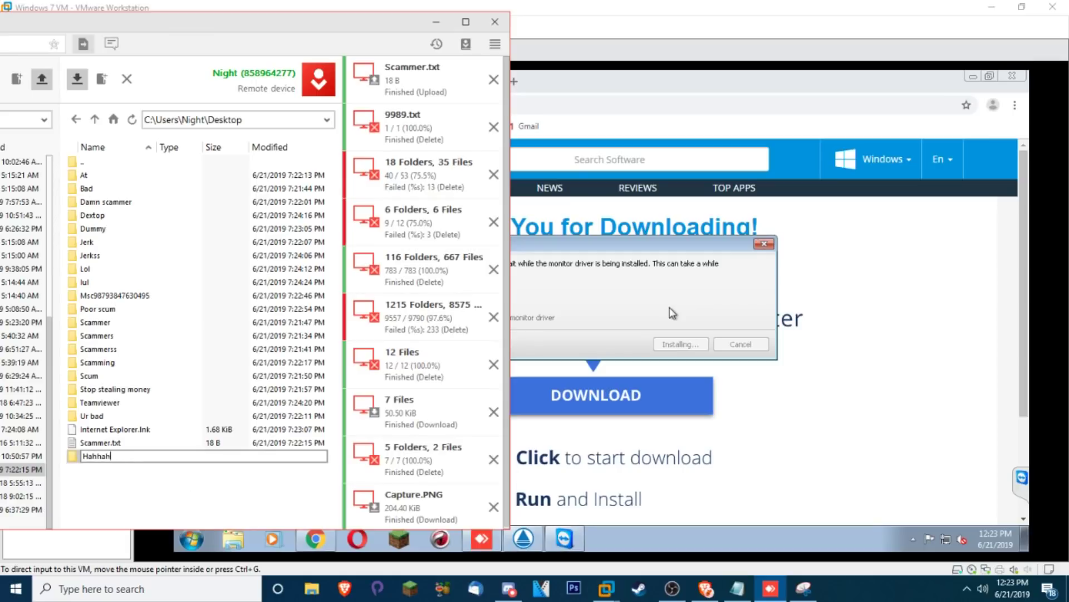
{"action": "type", "text": "ahhahah"}
{"action": "left_click", "coordinate": [187, 483]}
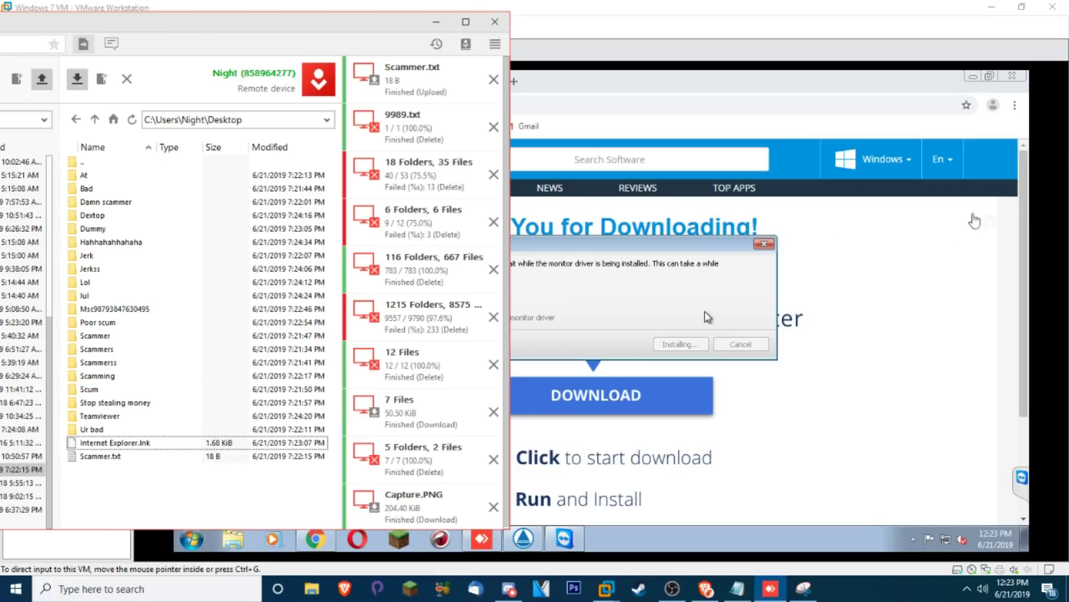
{"action": "left_click", "coordinate": [894, 254]}
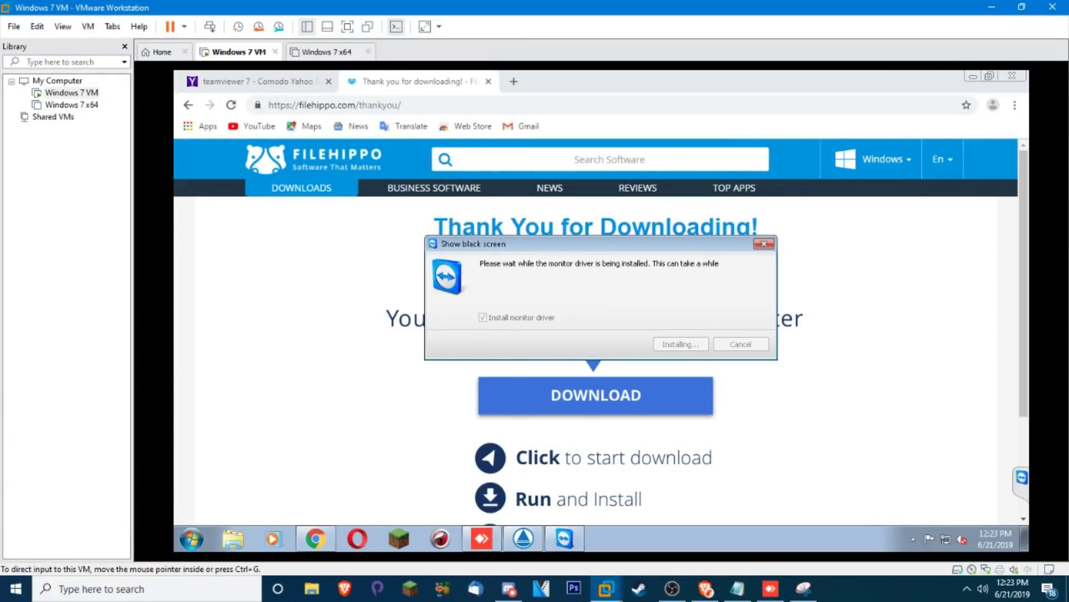
{"action": "key", "text": "alt+Tab"}
{"action": "right_click", "coordinate": [139, 512]}
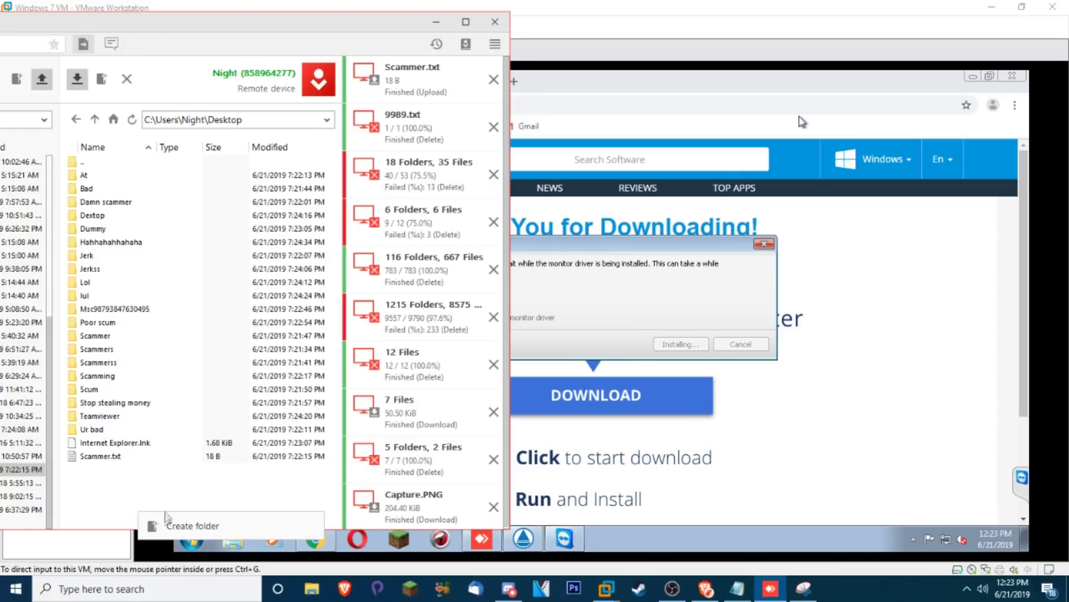
{"action": "left_click", "coordinate": [166, 526]}
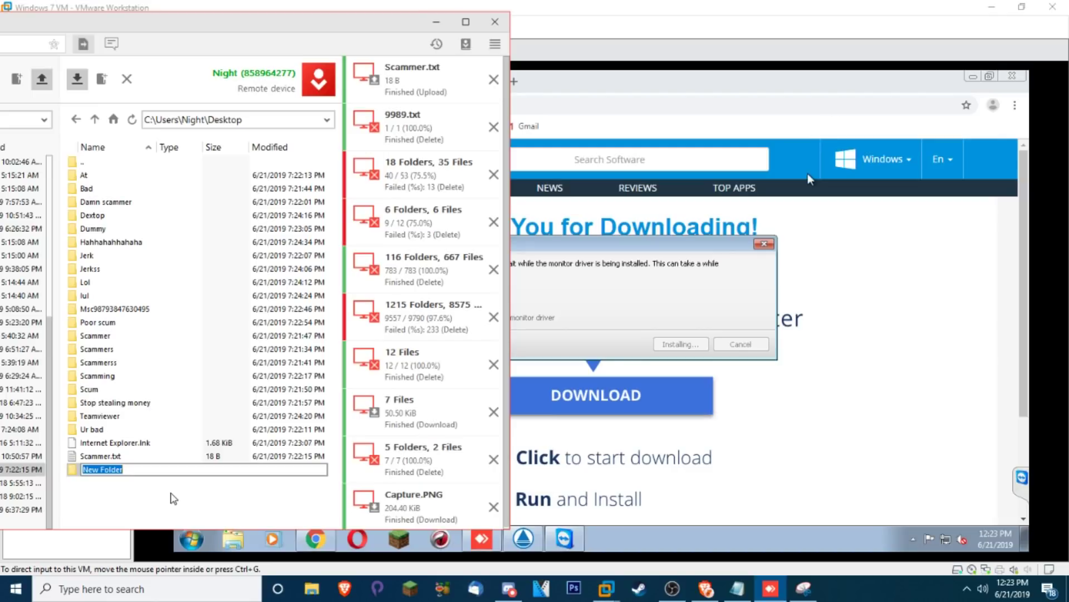
{"action": "type", "text": "le"}
{"action": "type", "text": "r"}
{"action": "key", "text": "Return"}
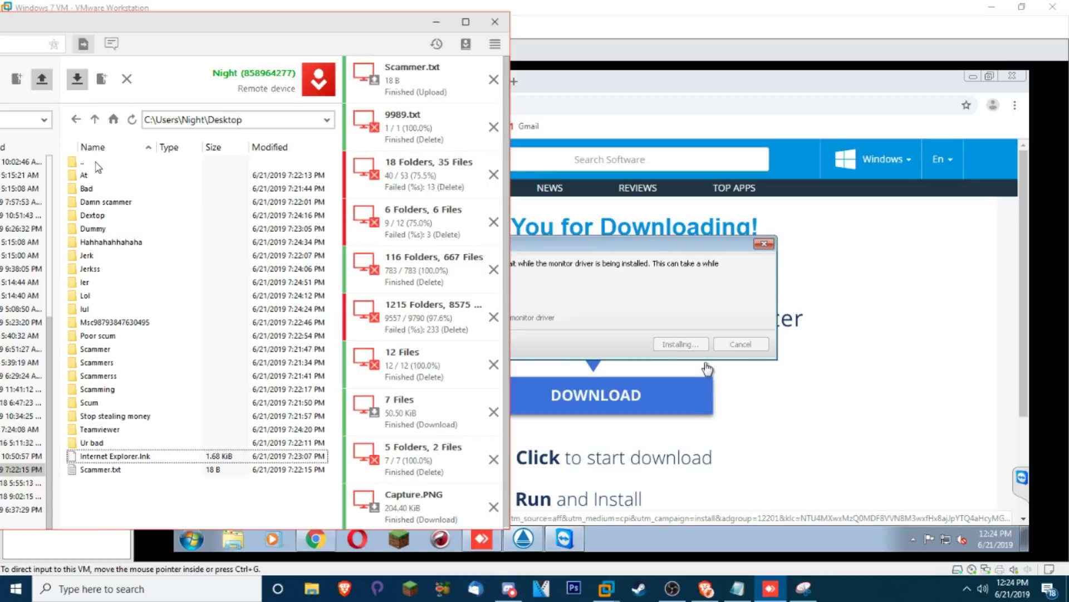
{"action": "left_click", "coordinate": [97, 167]}
Step: Navigate back through Users and Night to the remote Desktop folder
{"action": "double_click", "coordinate": [98, 166]}
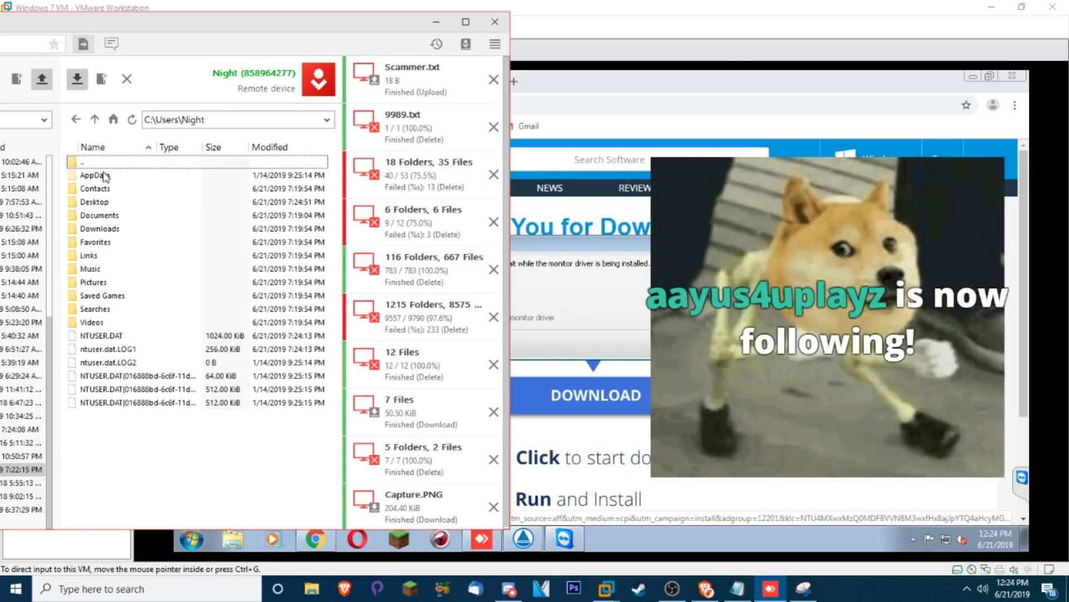
{"action": "double_click", "coordinate": [115, 166]}
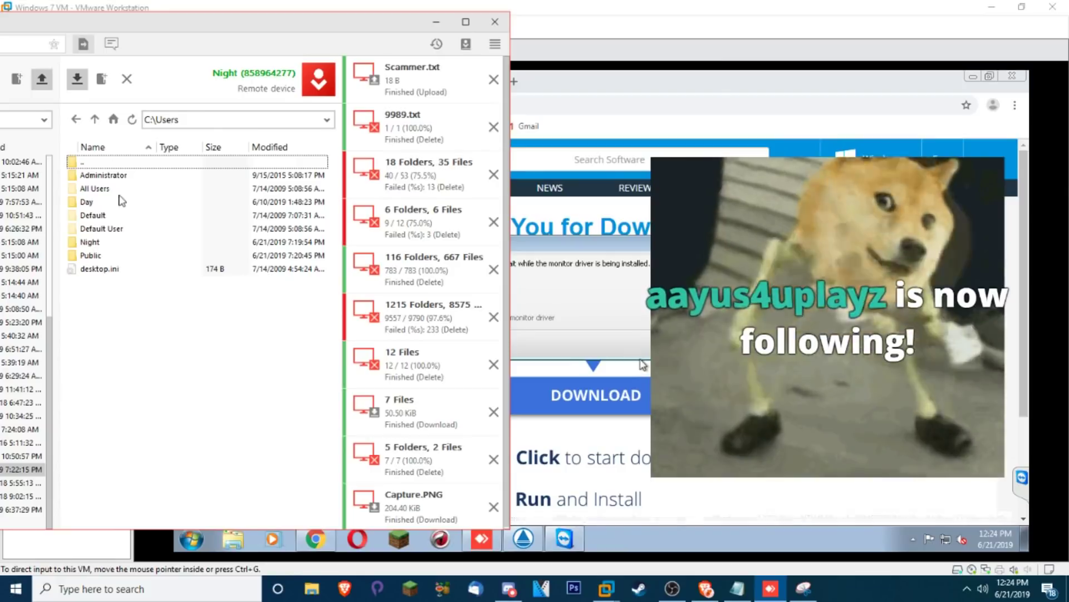
{"action": "double_click", "coordinate": [92, 242]}
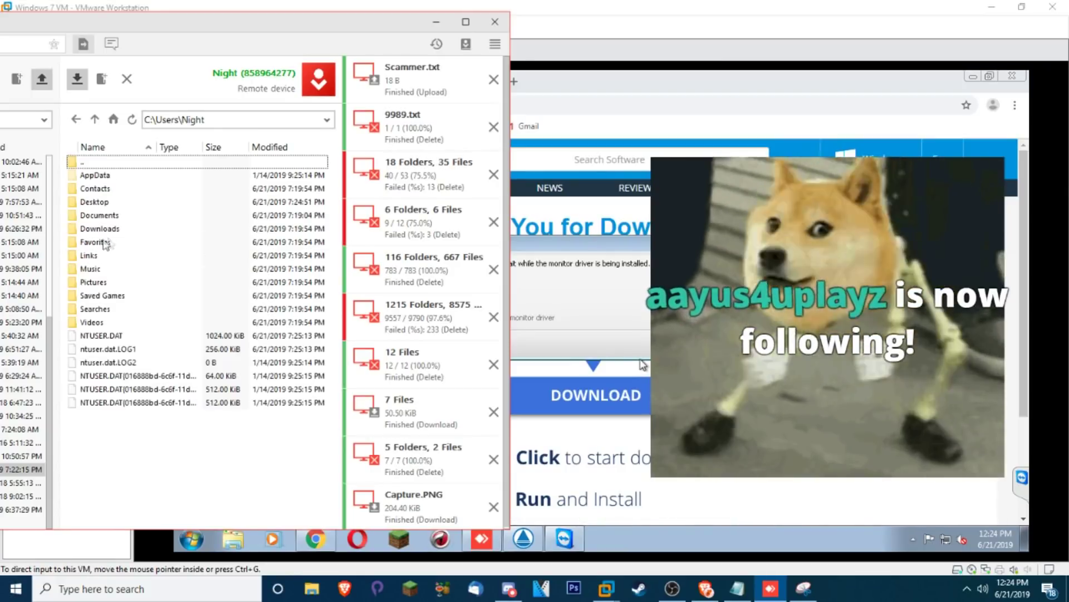
{"action": "double_click", "coordinate": [114, 202]}
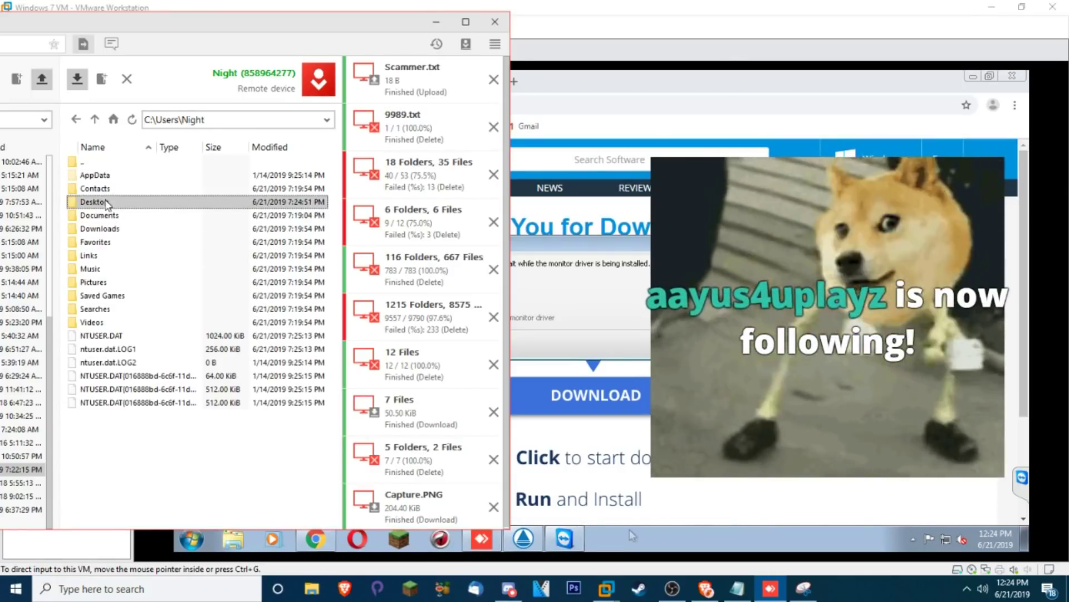
{"action": "right_click", "coordinate": [165, 499]}
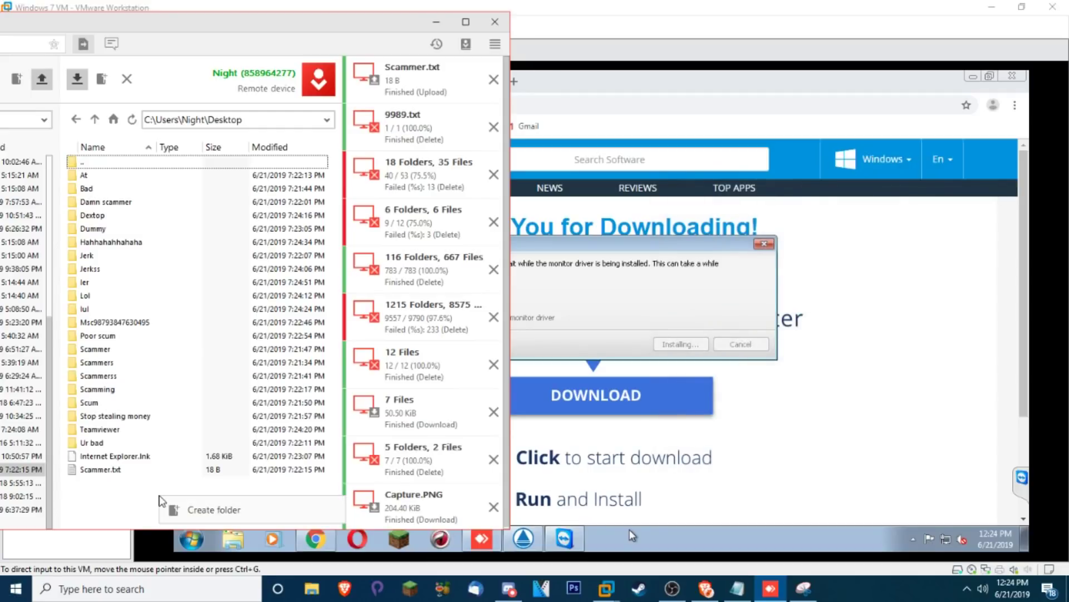
{"action": "left_click", "coordinate": [706, 588]}
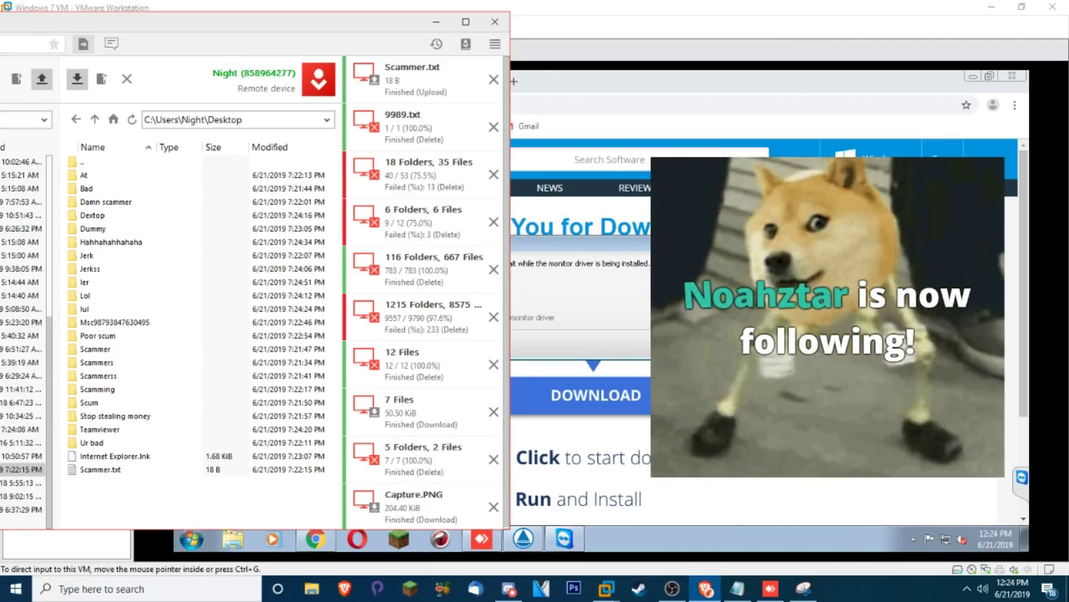
Step: Answer Yes to the installer's black-screen prompt and bring the Windows 7 VM forward
{"action": "left_click_drag", "start_coordinate": [224, 22], "coordinate": [220, 19]}
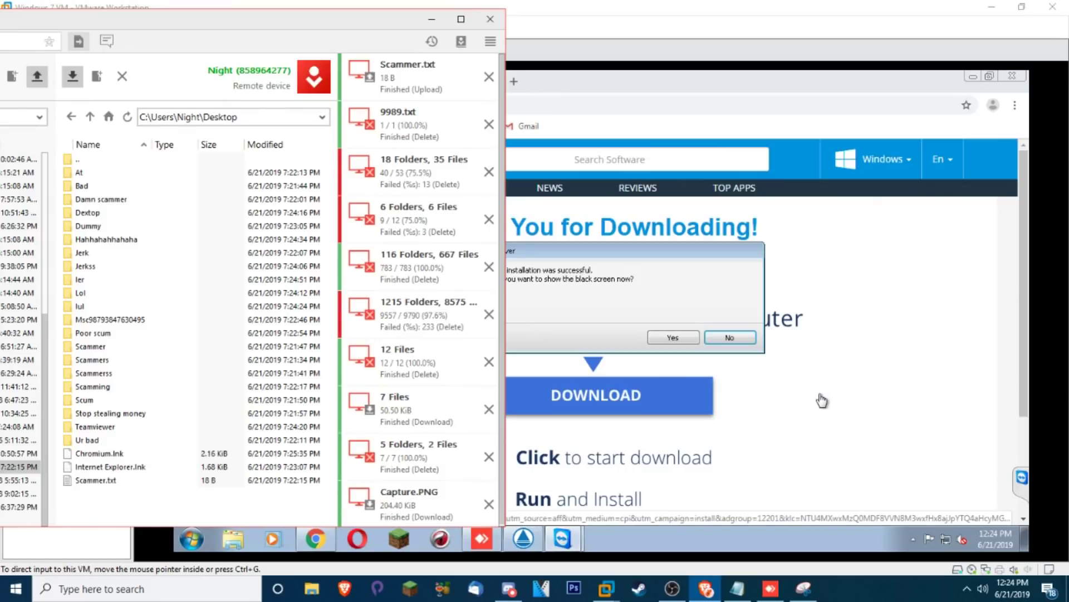
{"action": "left_click", "coordinate": [683, 336]}
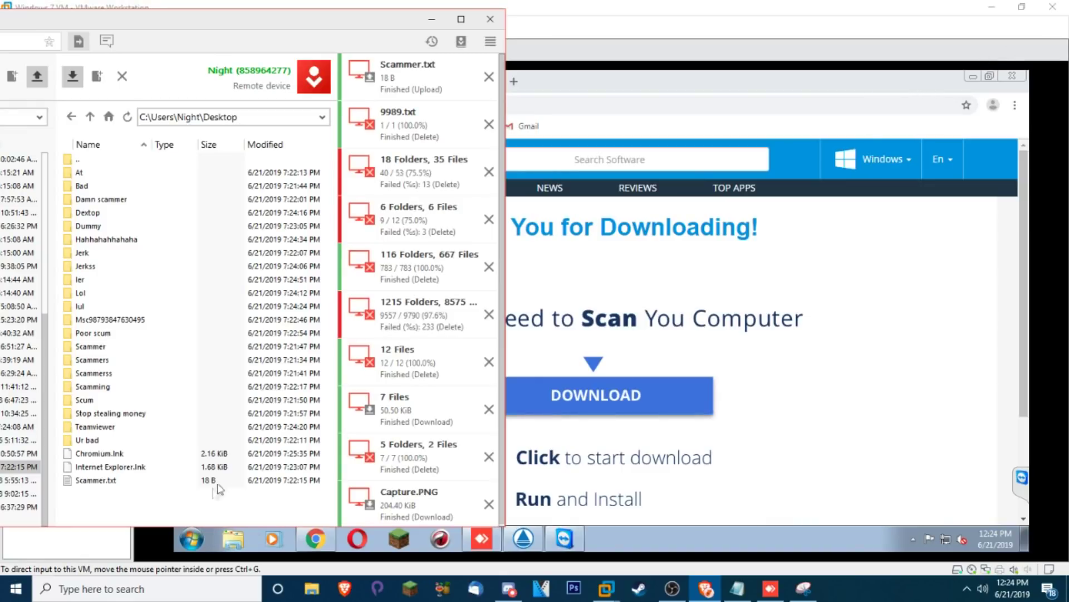
{"action": "right_click", "coordinate": [176, 497]}
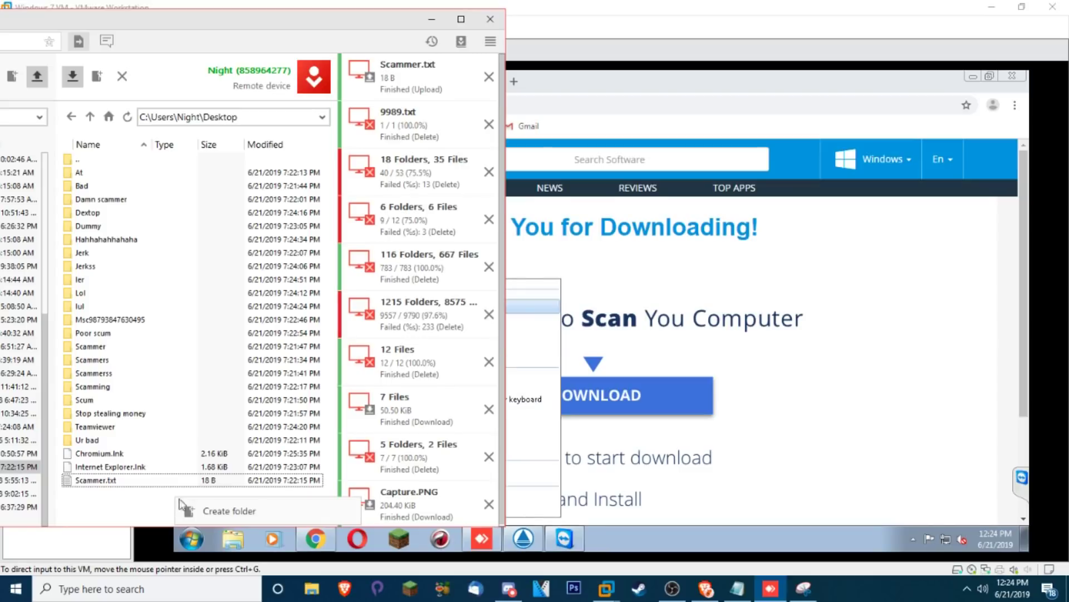
{"action": "left_click", "coordinate": [686, 485]}
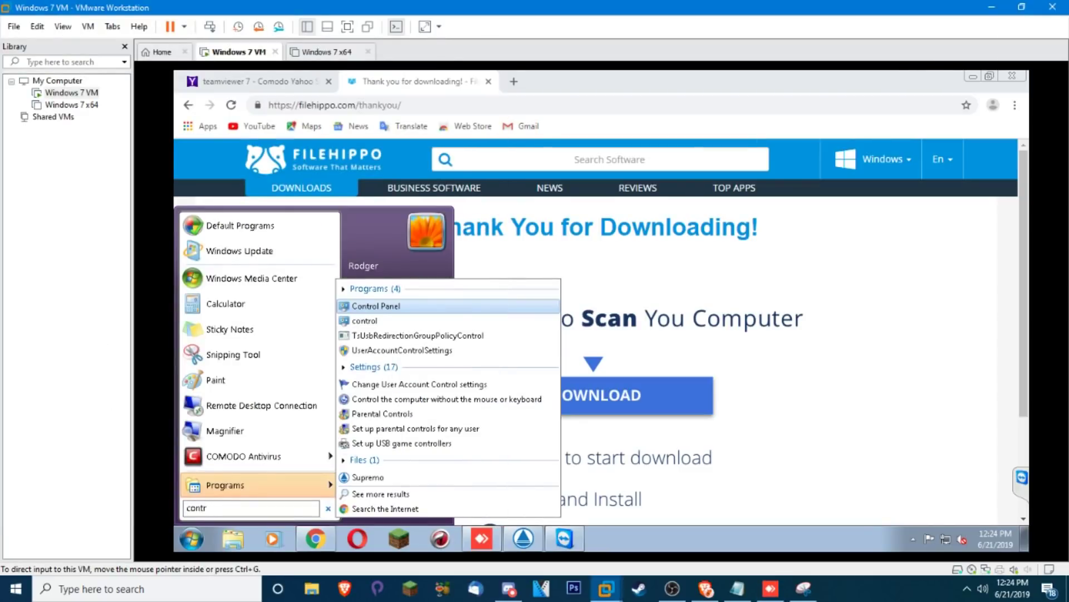
Step: Search for syskey in the VM's Start menu and launch it
{"action": "key", "text": "BackSpace"}
{"action": "key", "text": "BackSpace"}
{"action": "key", "text": "BackSpace"}
{"action": "key", "text": "BackSpace"}
{"action": "key", "text": "BackSpace"}
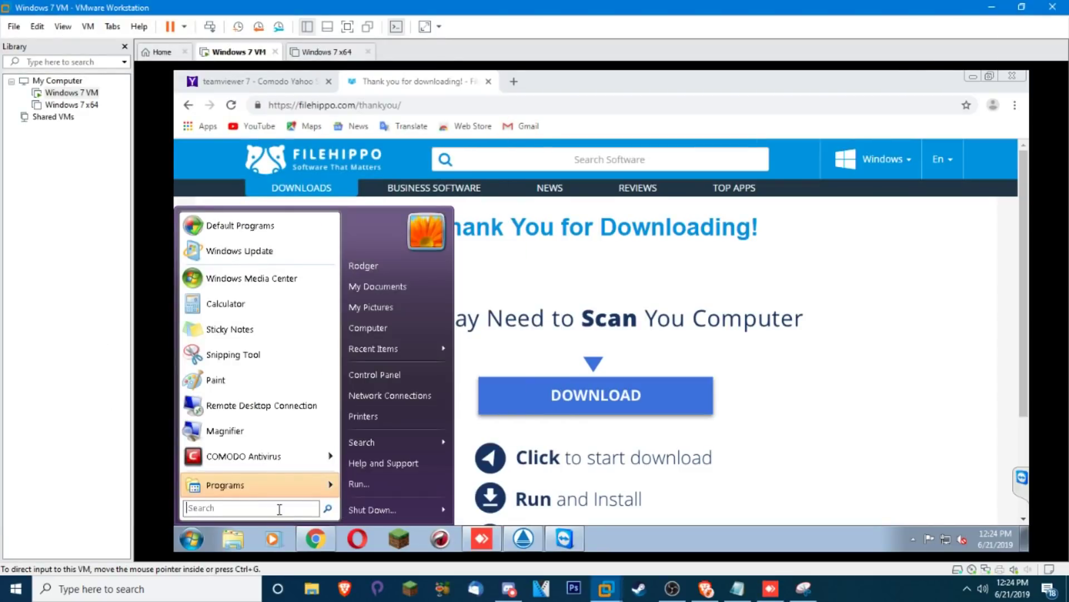
{"action": "type", "text": "syskey"}
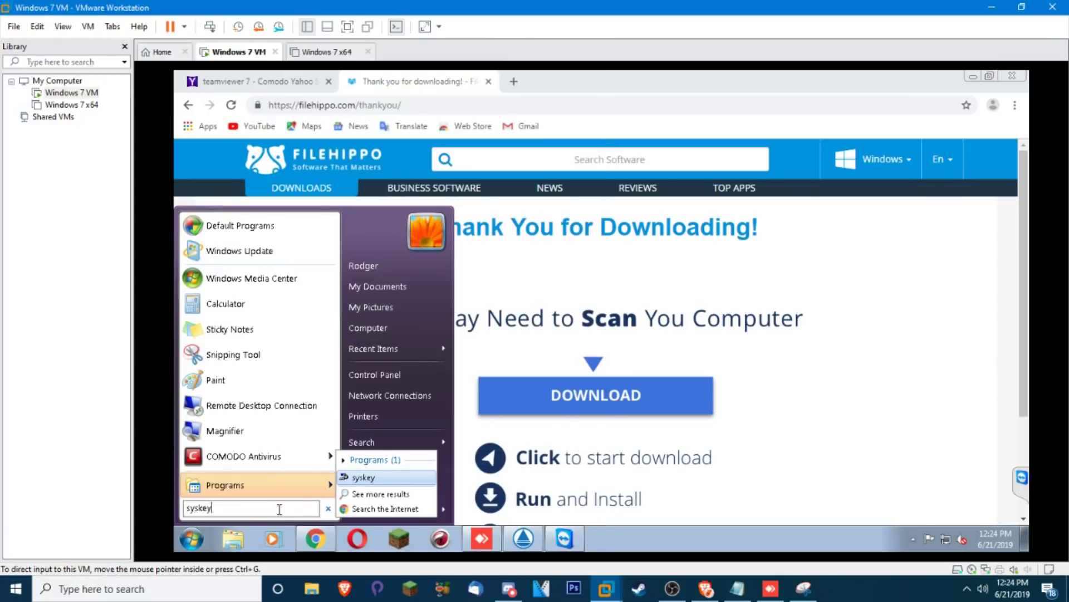
{"action": "key", "text": "Return"}
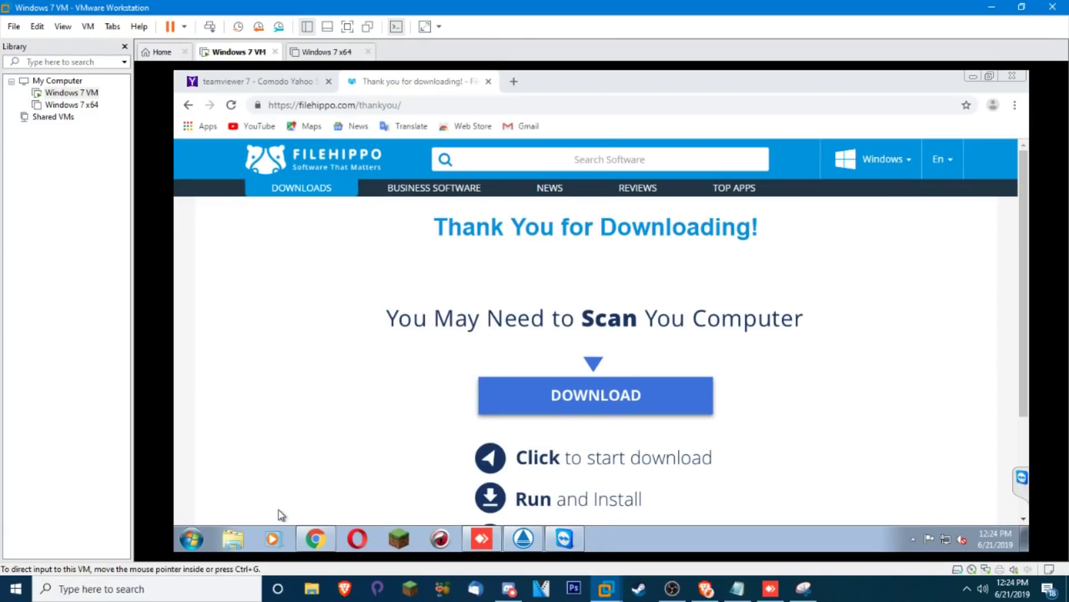
{"action": "key", "text": "alt+Tab"}
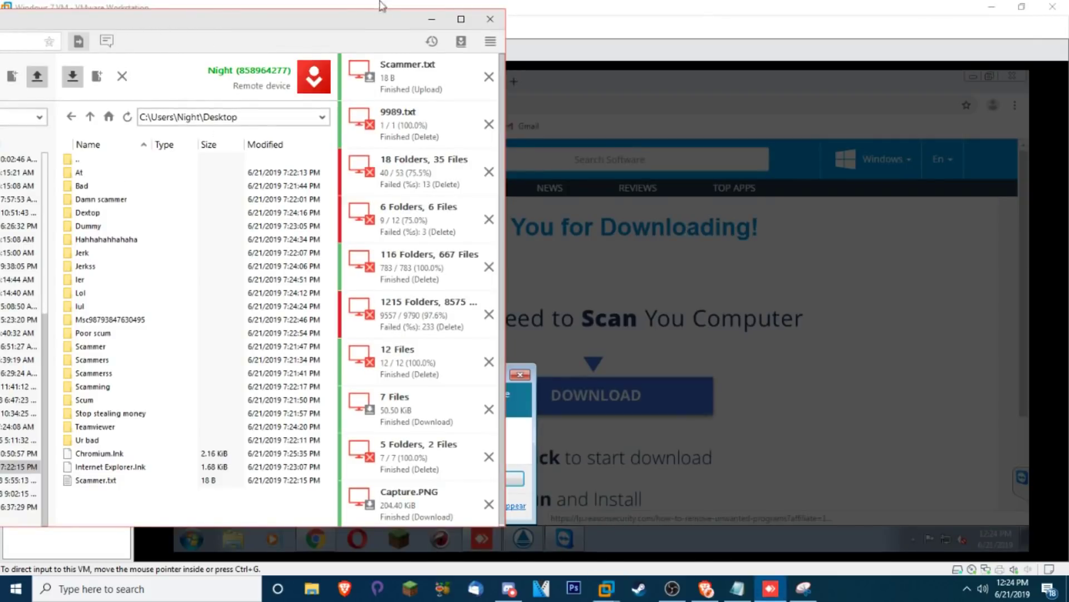
{"action": "left_click", "coordinate": [382, 5]}
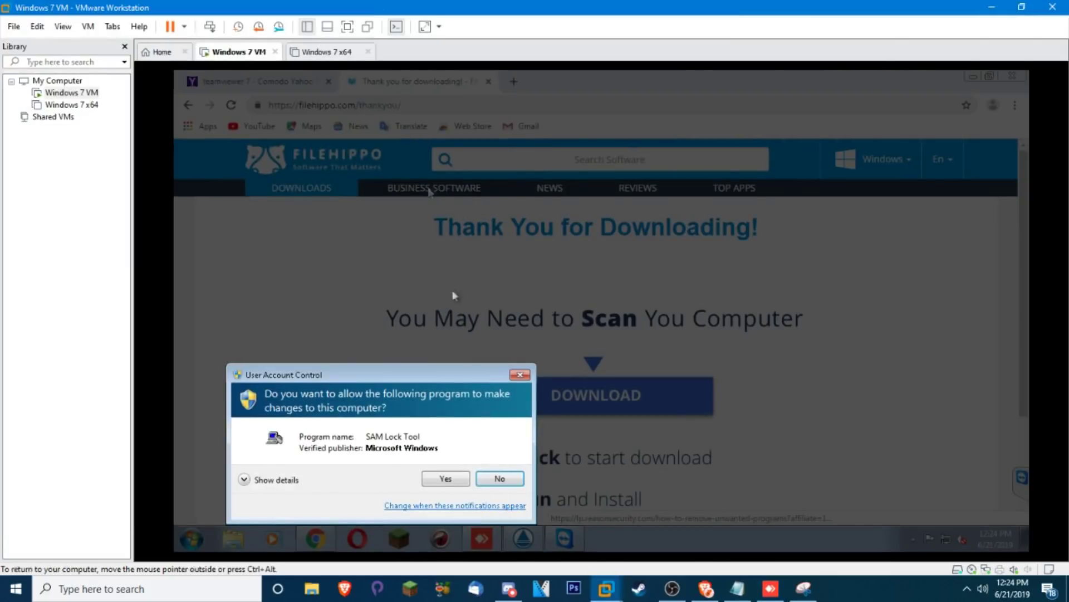
Step: Approve the UAC prompt and set the startup key to Password Startup
{"action": "left_click", "coordinate": [446, 475]}
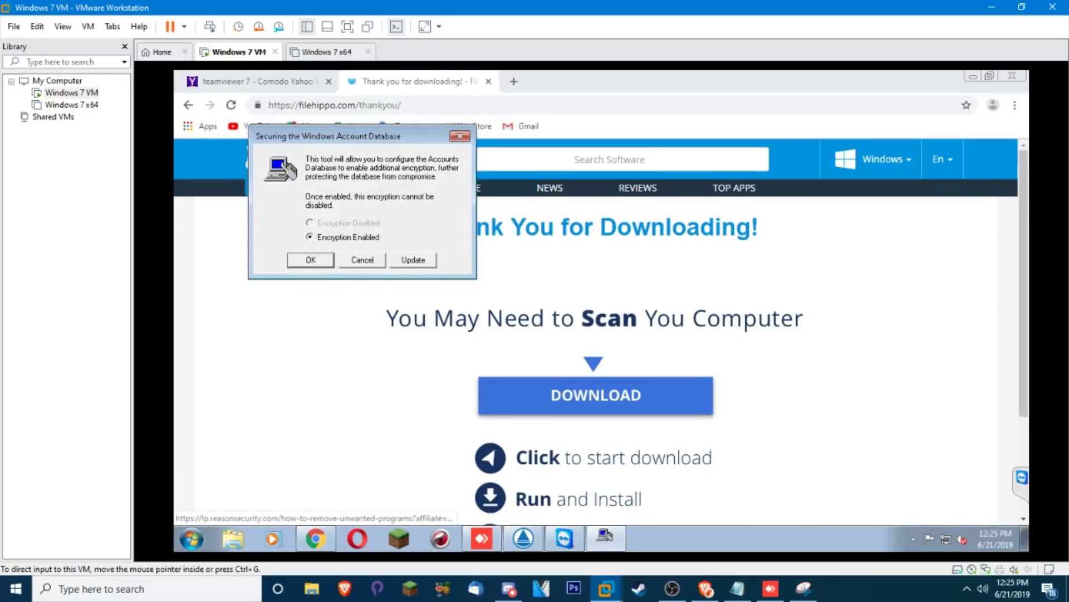
{"action": "left_click", "coordinate": [405, 260]}
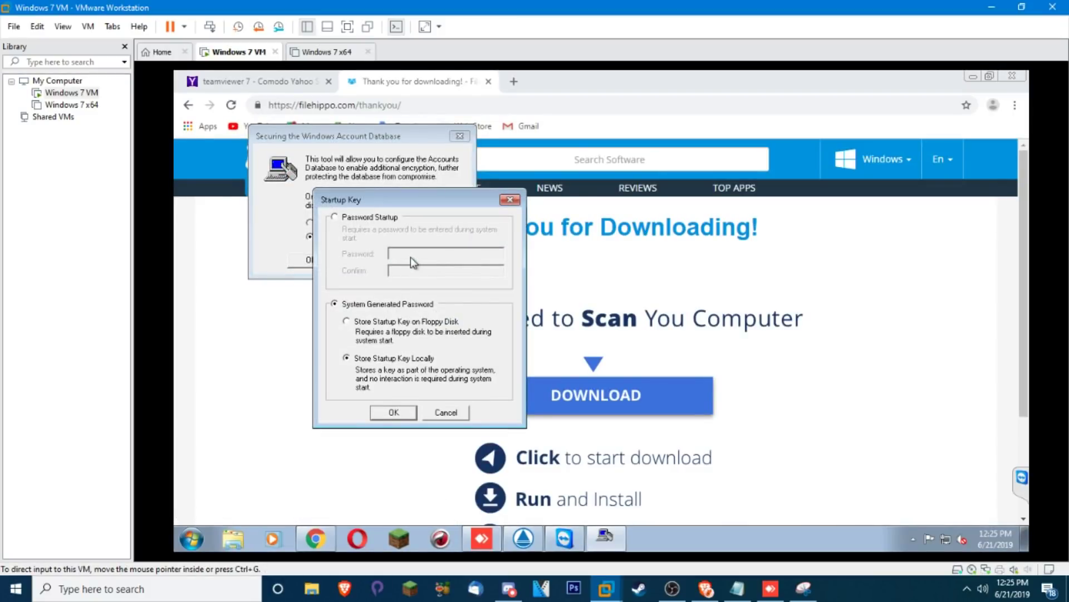
{"action": "left_click", "coordinate": [334, 217]}
{"action": "key", "text": "alt+Tab"}
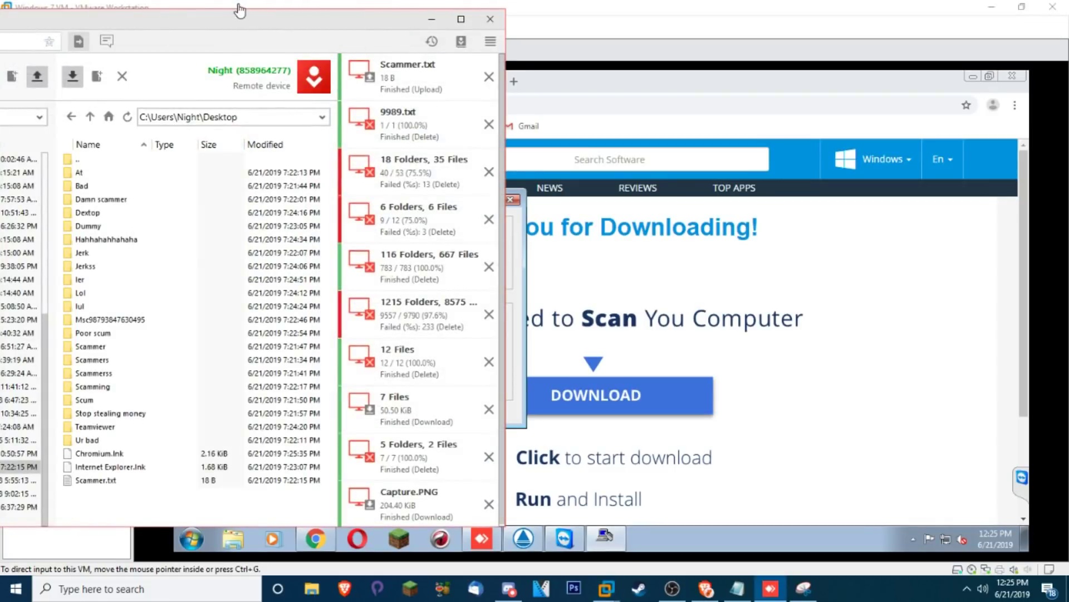
{"action": "key", "text": "alt+Tab"}
{"action": "key", "text": "alt+Tab"}
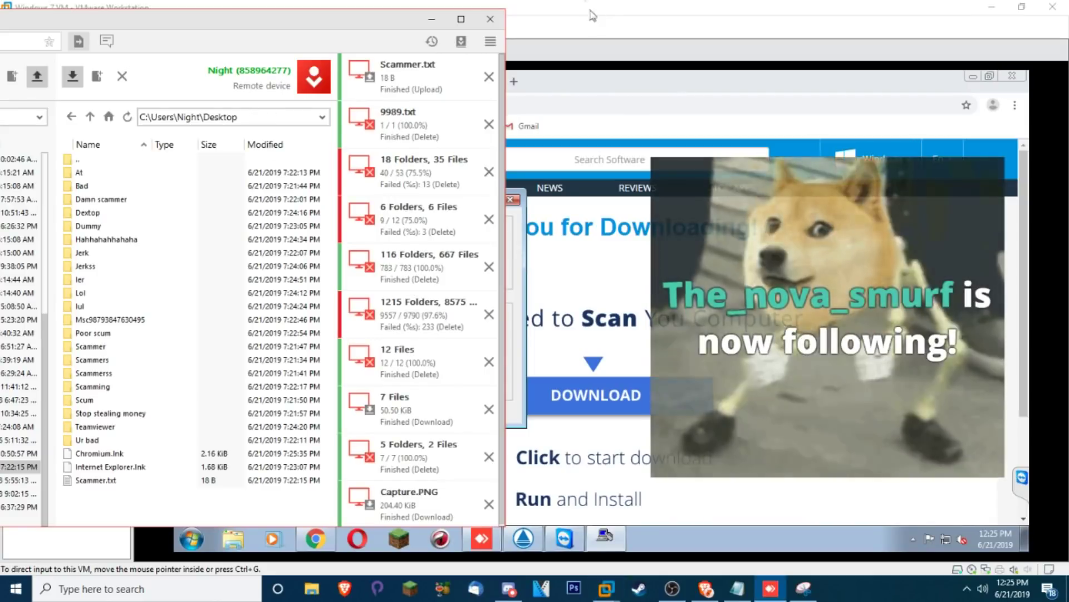
Step: Select the At folder on the remote desktop, then acknowledge the startup key change message
{"action": "left_click", "coordinate": [166, 171]}
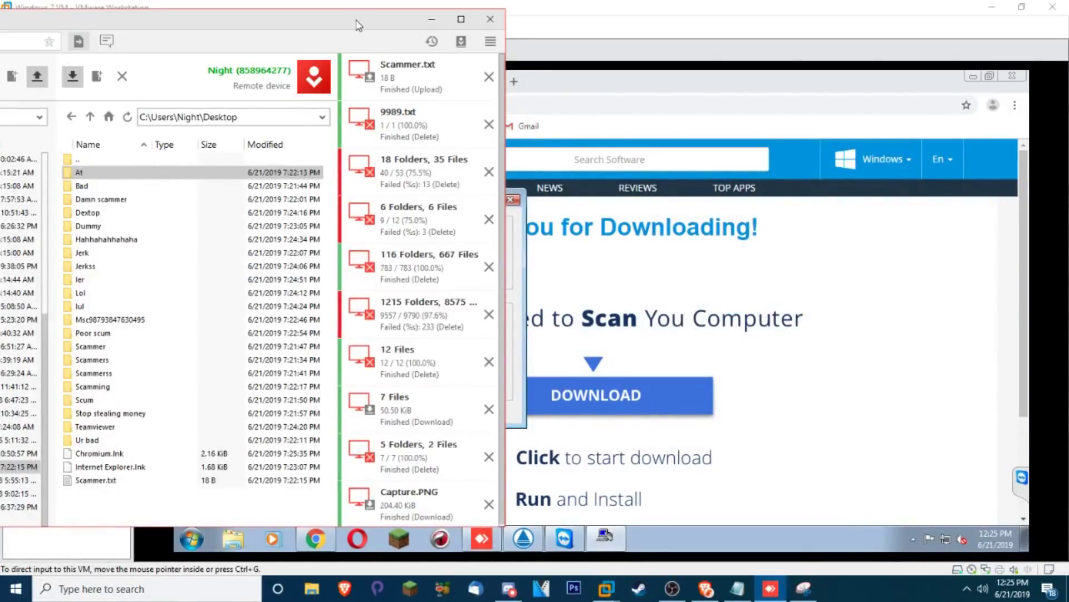
{"action": "left_click", "coordinate": [432, 19]}
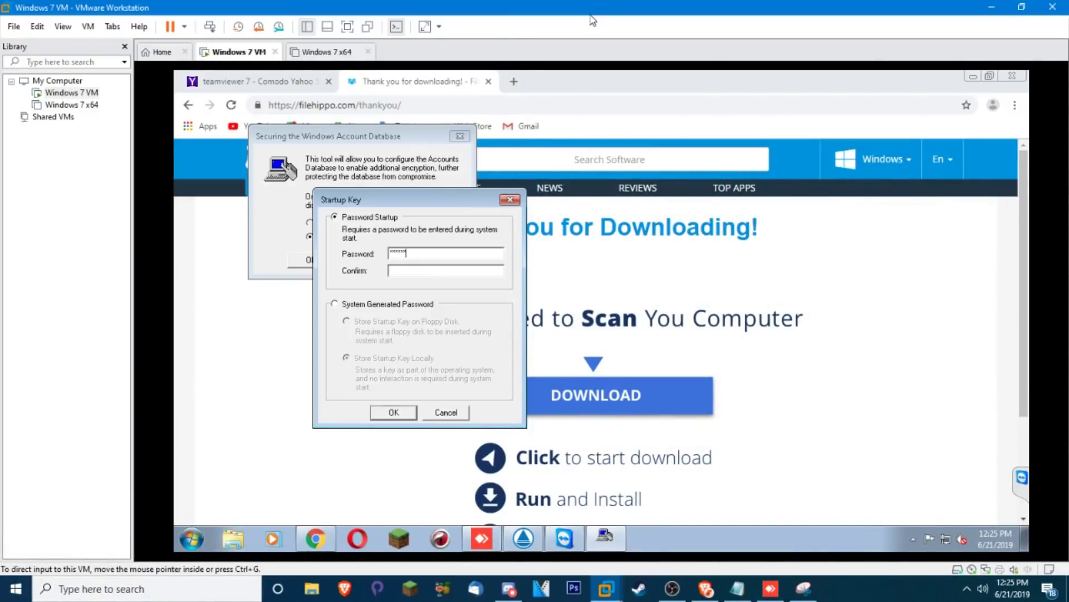
{"action": "key", "text": "alt+Tab"}
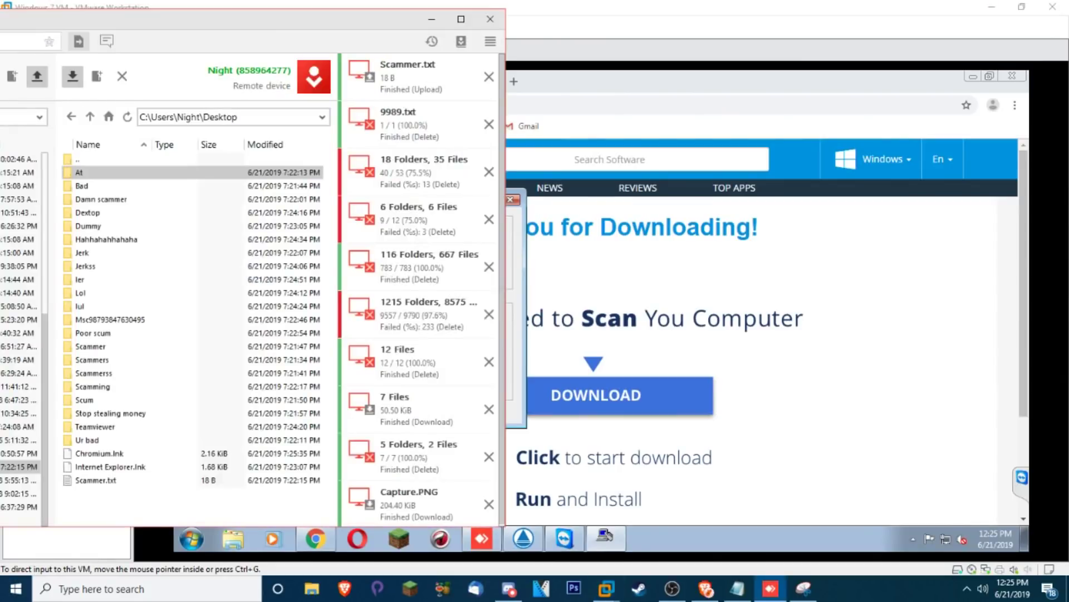
{"action": "left_click", "coordinate": [706, 372]}
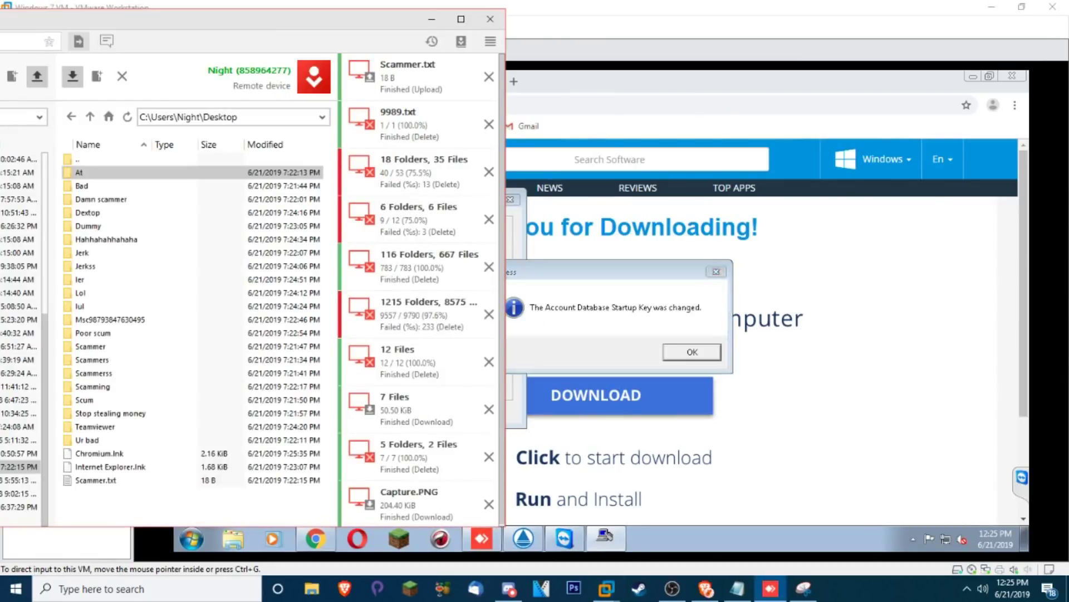
{"action": "left_click", "coordinate": [703, 356]}
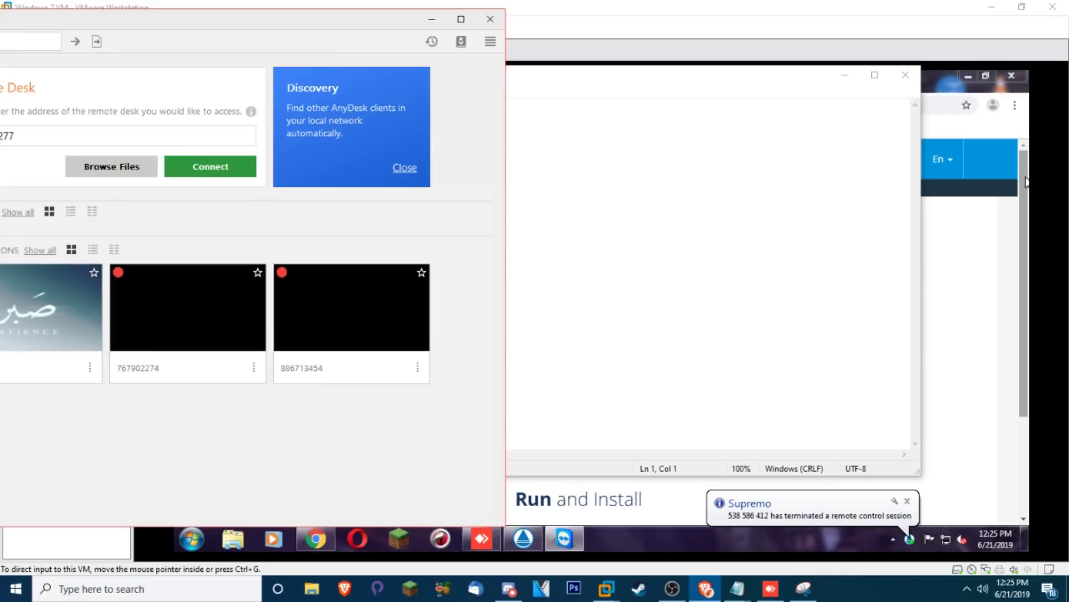
Step: Retry connecting to the remote desk from AnyDesk's recent session card
{"action": "left_click", "coordinate": [687, 82]}
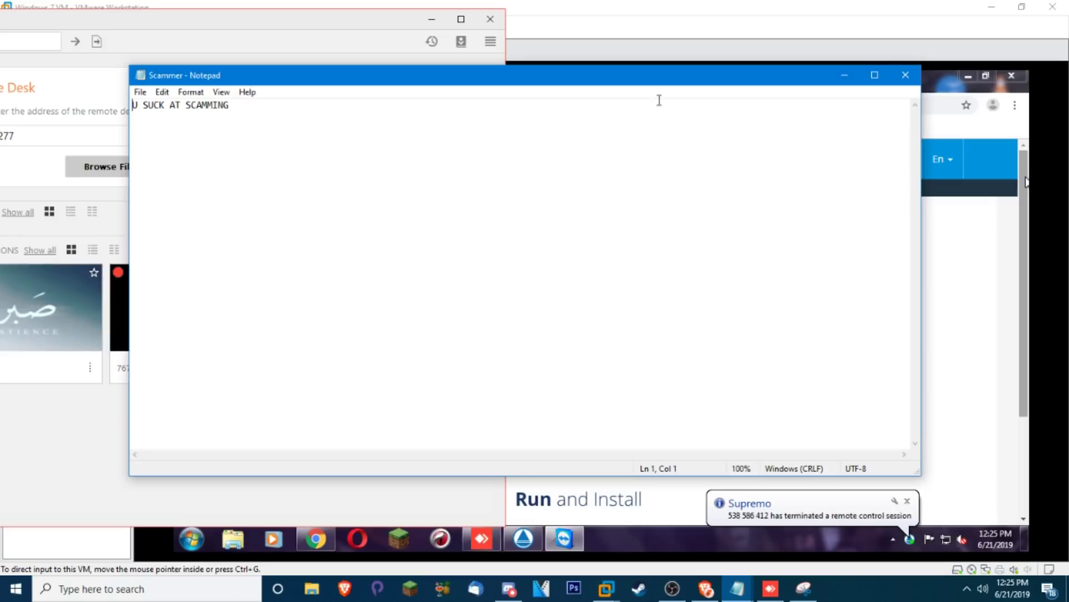
{"action": "left_click", "coordinate": [91, 368]}
{"action": "left_click", "coordinate": [115, 419]}
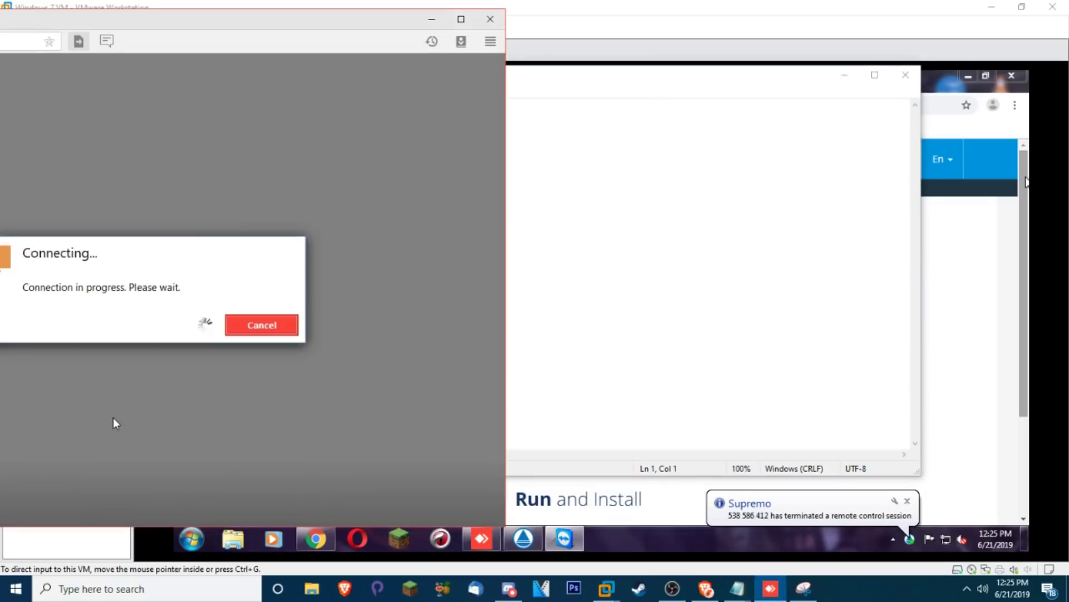
Step: Dismiss the Client Offline notice and minimize AnyDesk to return to the VM
{"action": "left_click", "coordinate": [705, 84]}
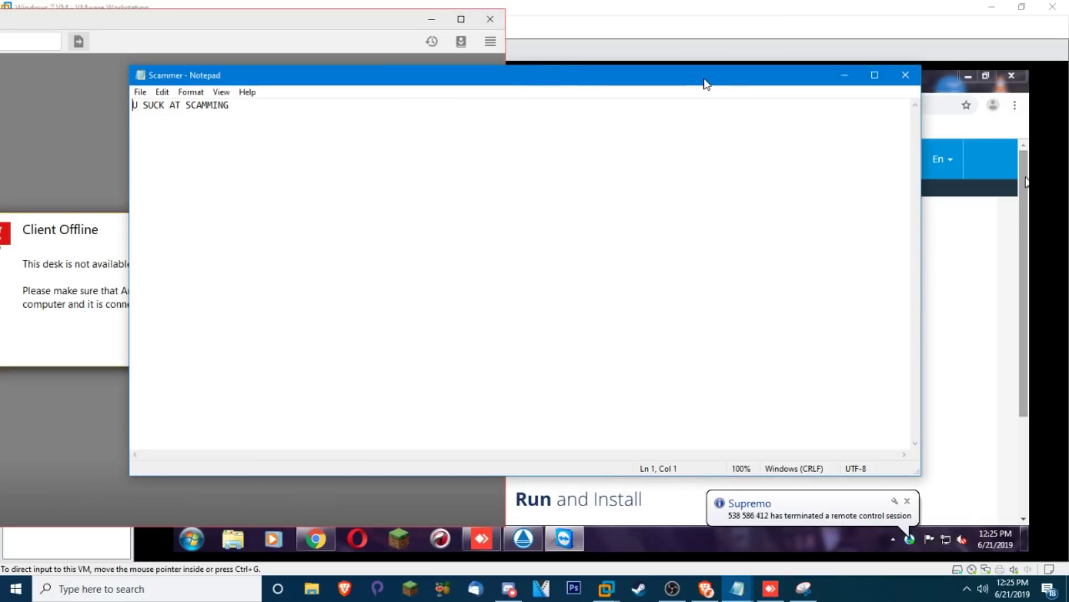
{"action": "left_click", "coordinate": [108, 269]}
{"action": "left_click", "coordinate": [239, 348]}
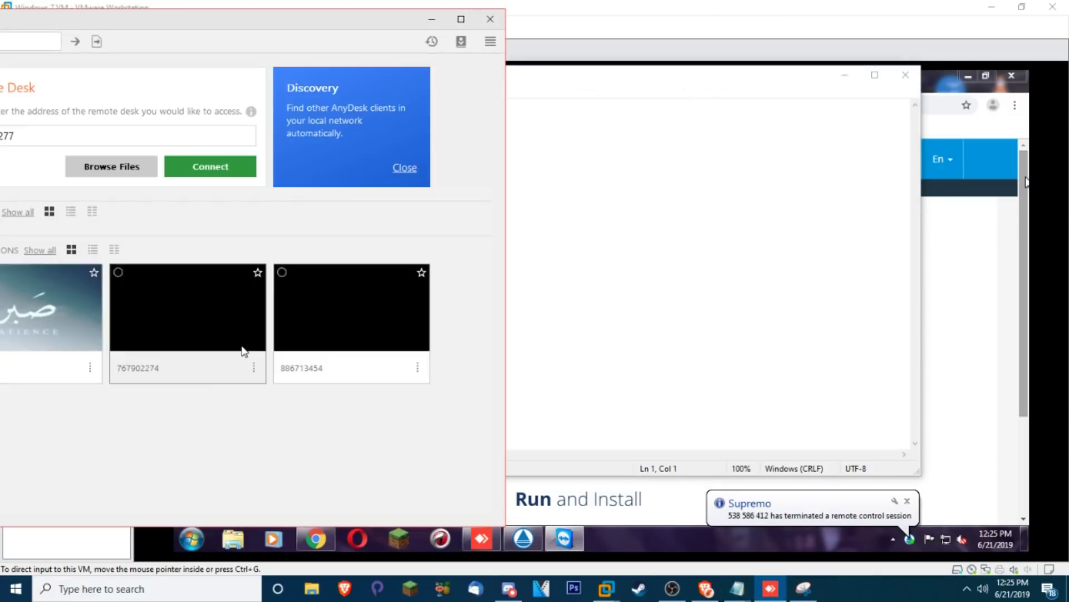
{"action": "left_click", "coordinate": [440, 25]}
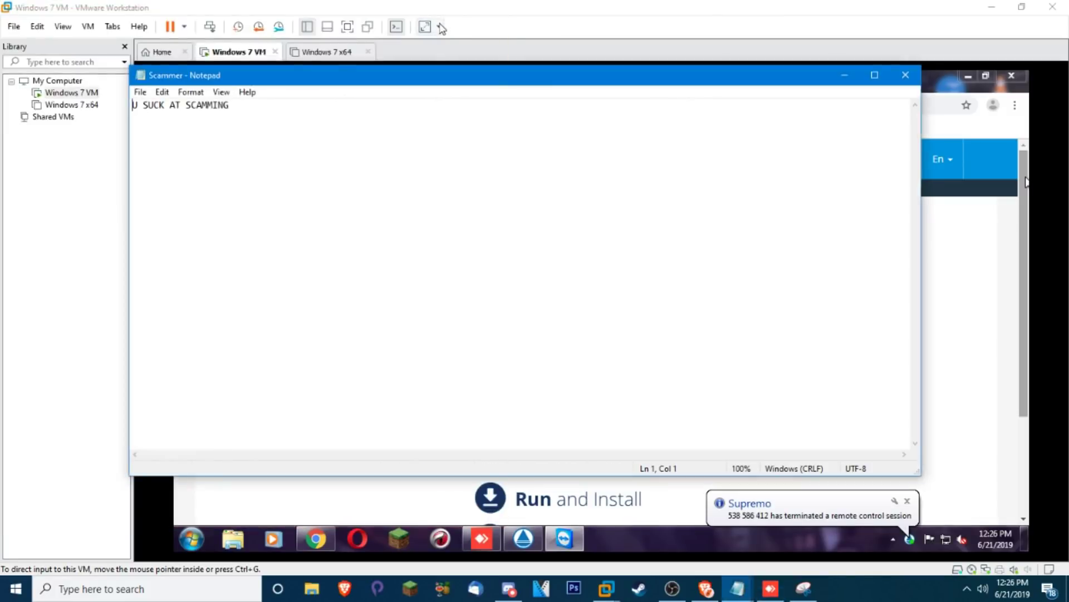
{"action": "key", "text": "alt+Tab"}
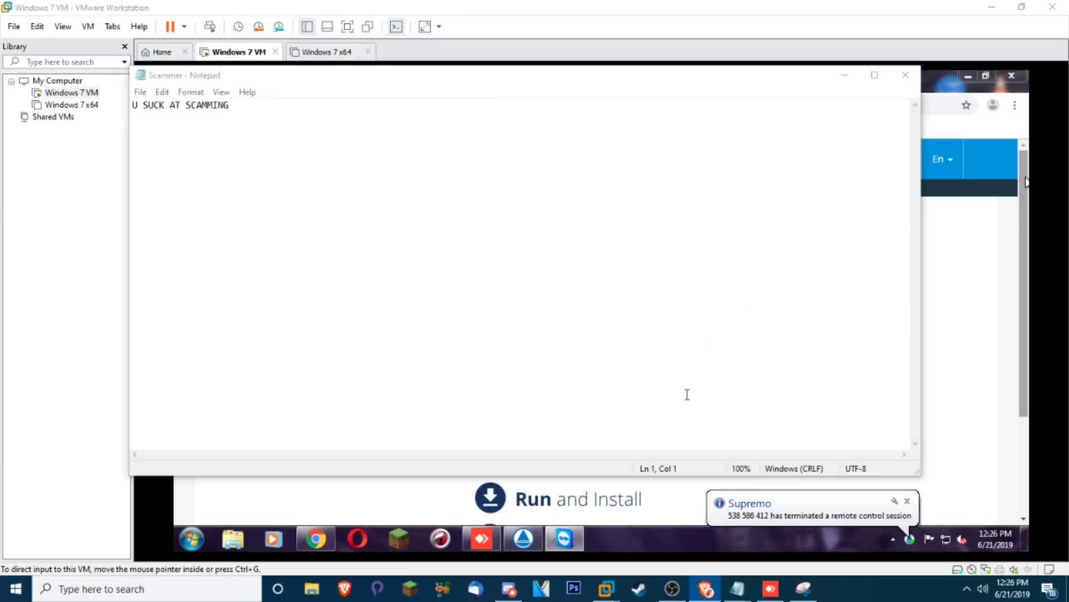
Step: Attempt a TeamViewer partner connection in the VM, cancel authentication, and close TeamViewer
{"action": "left_click", "coordinate": [565, 539]}
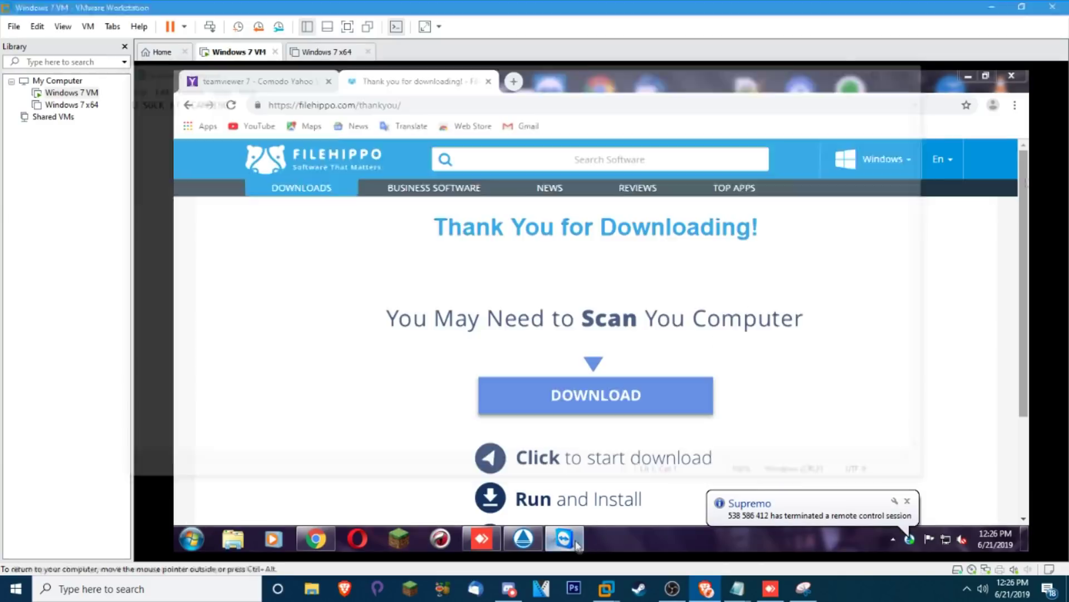
{"action": "left_click", "coordinate": [579, 375]}
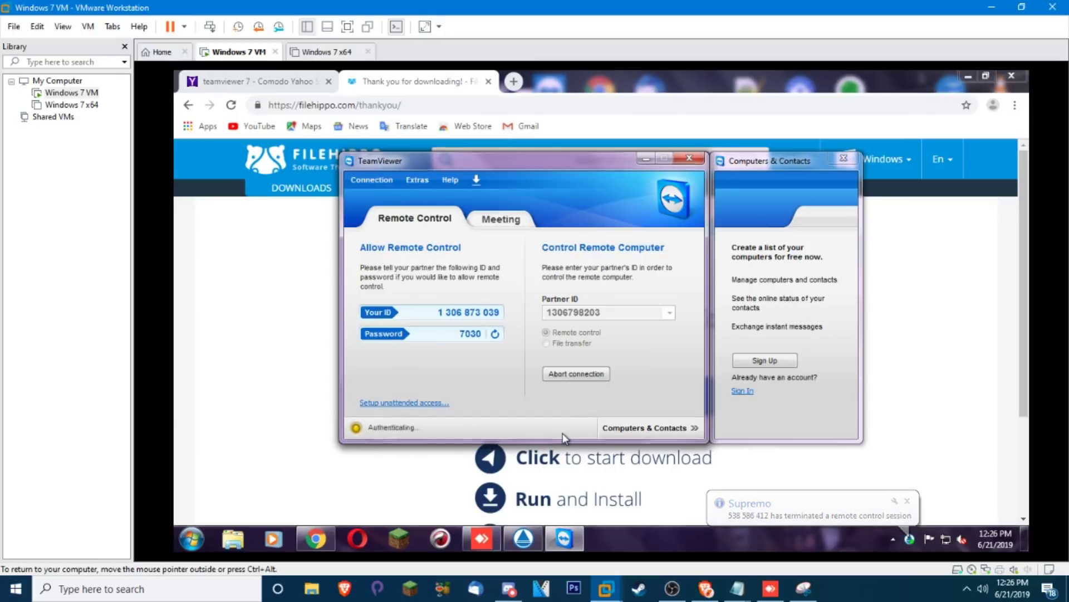
{"action": "left_click", "coordinate": [622, 286]}
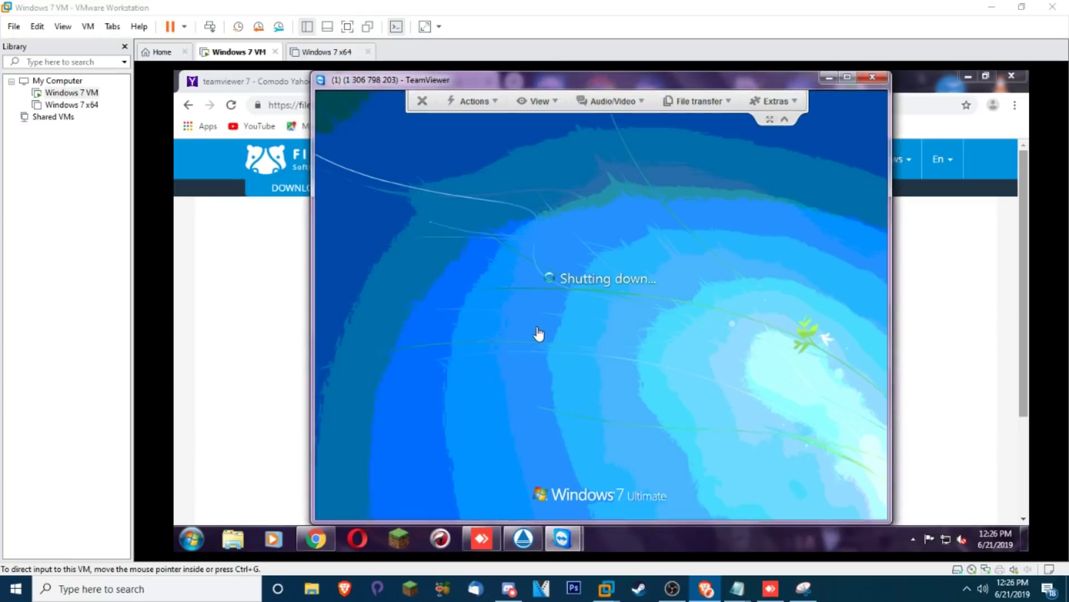
{"action": "left_click", "coordinate": [606, 236]}
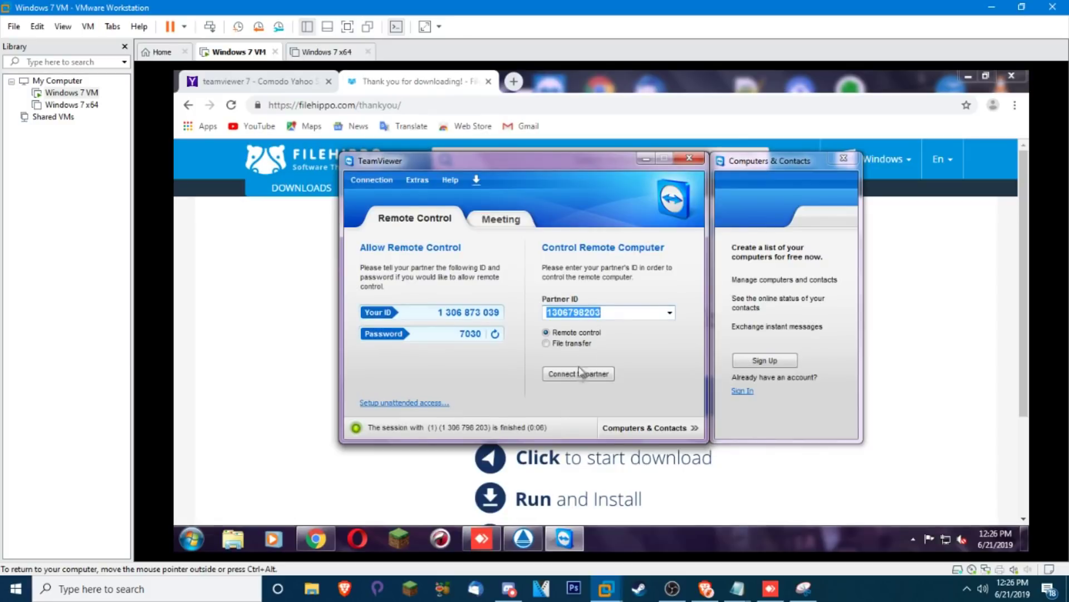
{"action": "left_click", "coordinate": [685, 160]}
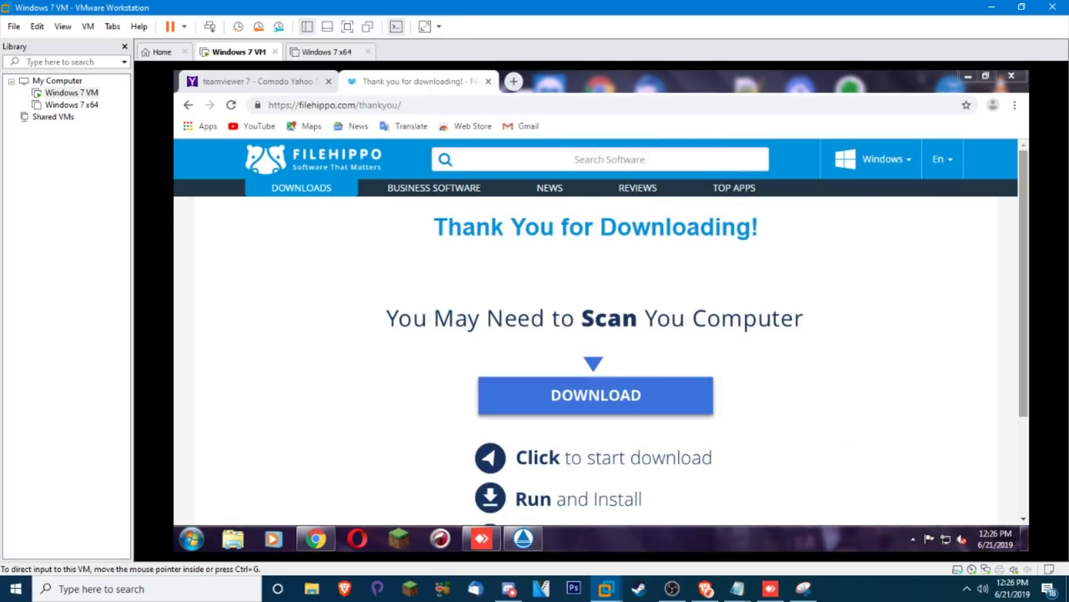
{"action": "left_click", "coordinate": [706, 589]}
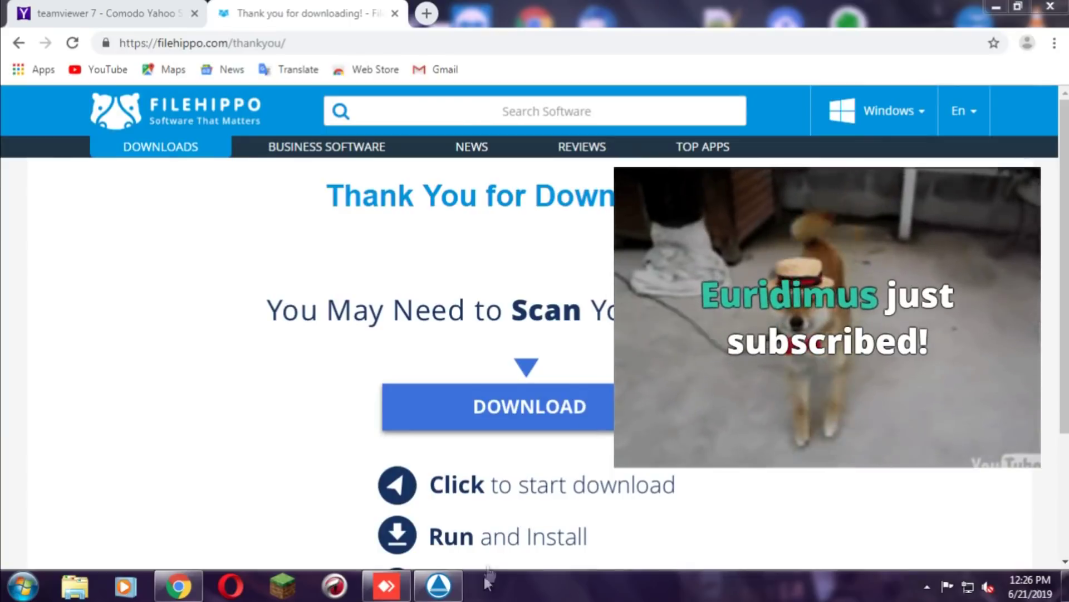
Step: Bring up Supremo from the VM taskbar and close it with Alt+F4
{"action": "left_click", "coordinate": [439, 586]}
{"action": "key", "text": "alt+F4"}
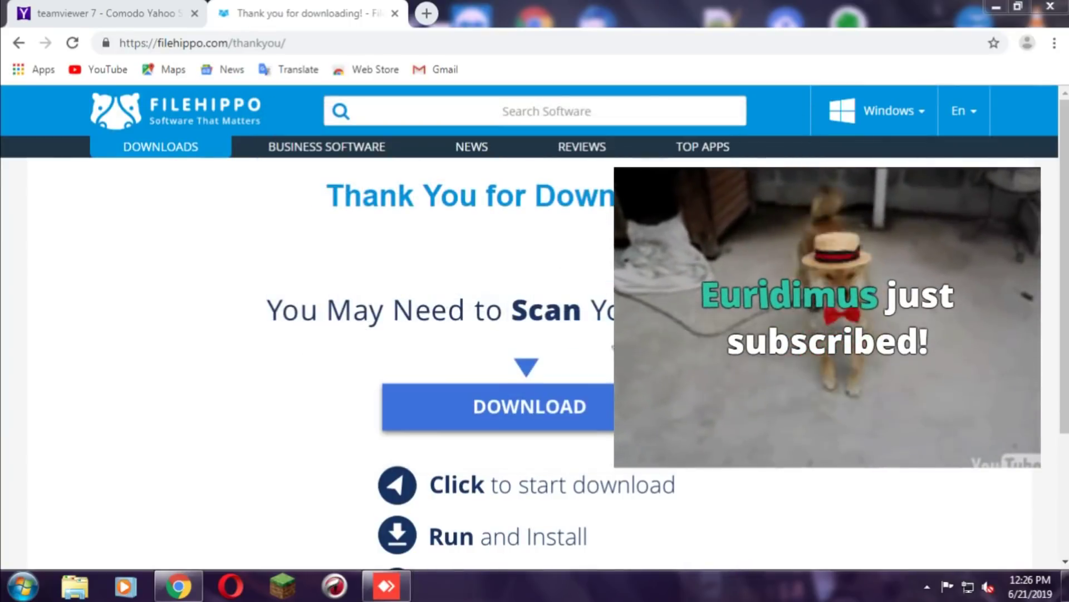